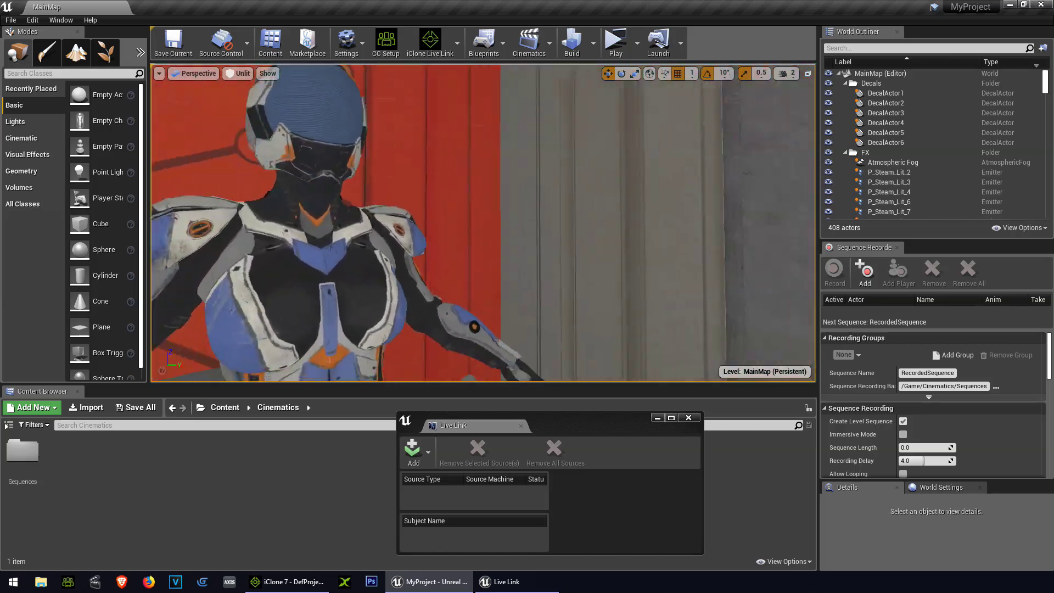
Switch to the Standard workspace, widen the Content panel, and place the Adroid Armor_Alloy android in the scene.
mouse_move(296, 34)
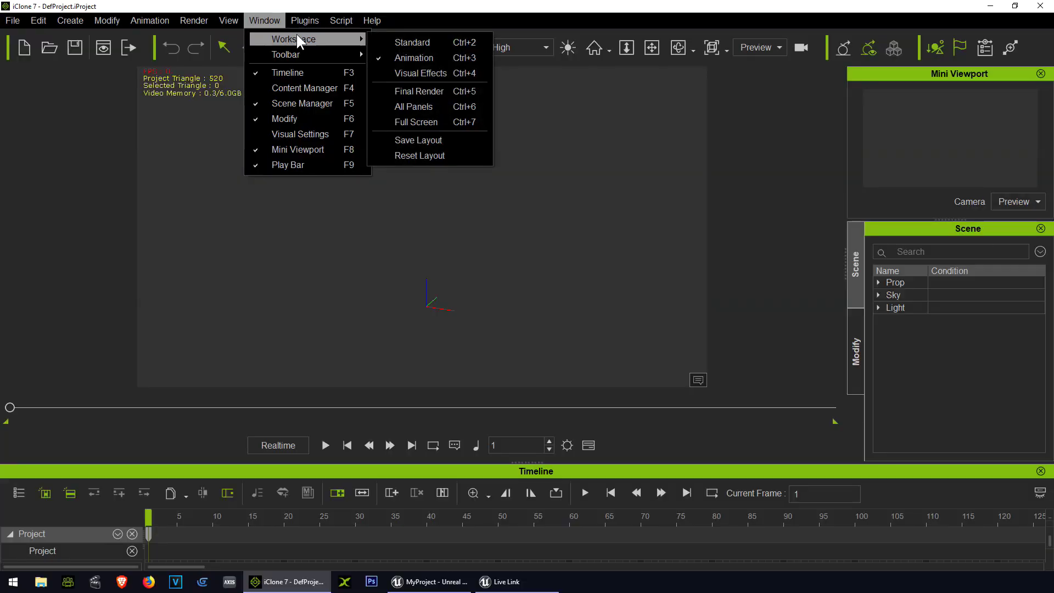
left_click(409, 41)
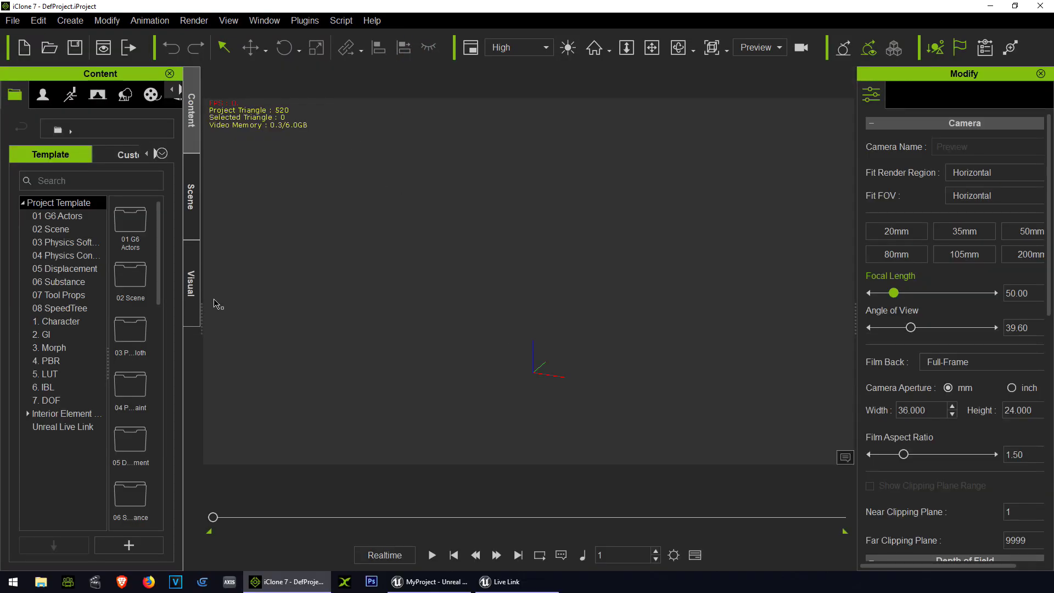
left_click(202, 320)
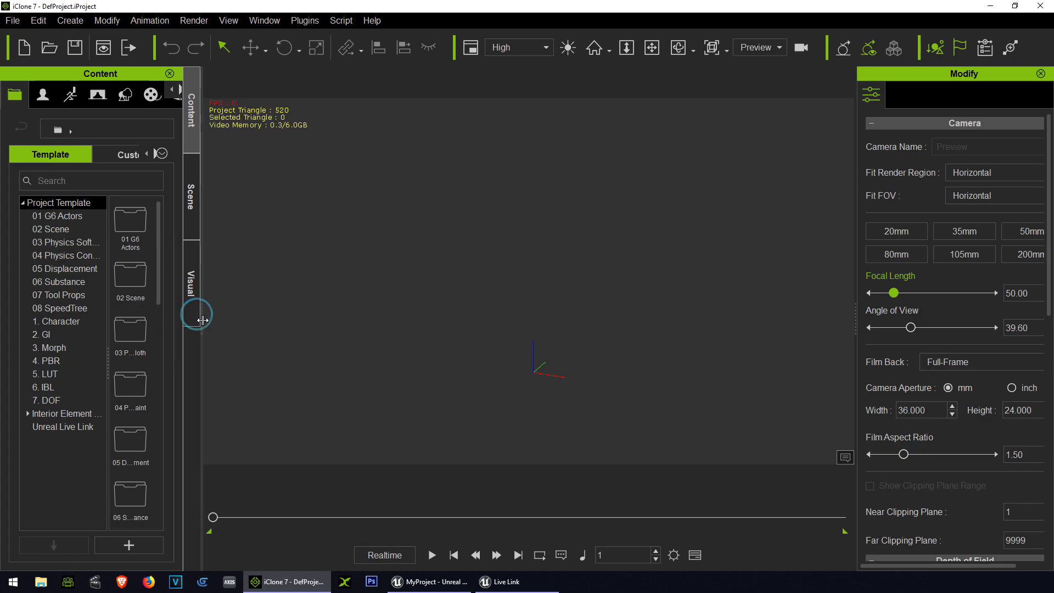
left_click_drag(202, 320, 316, 320)
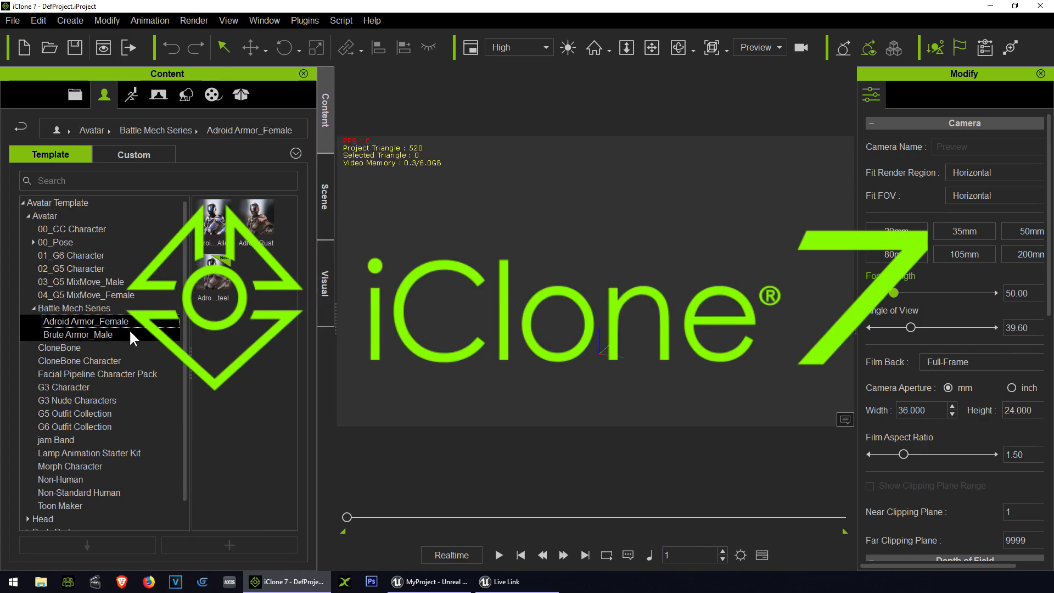
left_click_drag(215, 219, 427, 252)
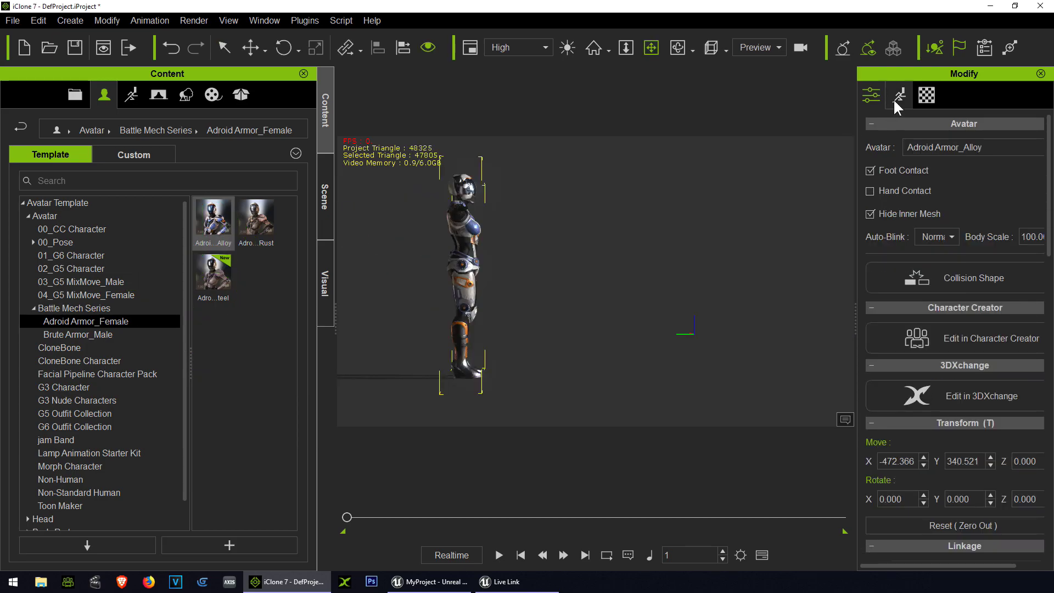
Open Motion Puppet and choose the female walk preset from the Move category.
left_click(898, 94)
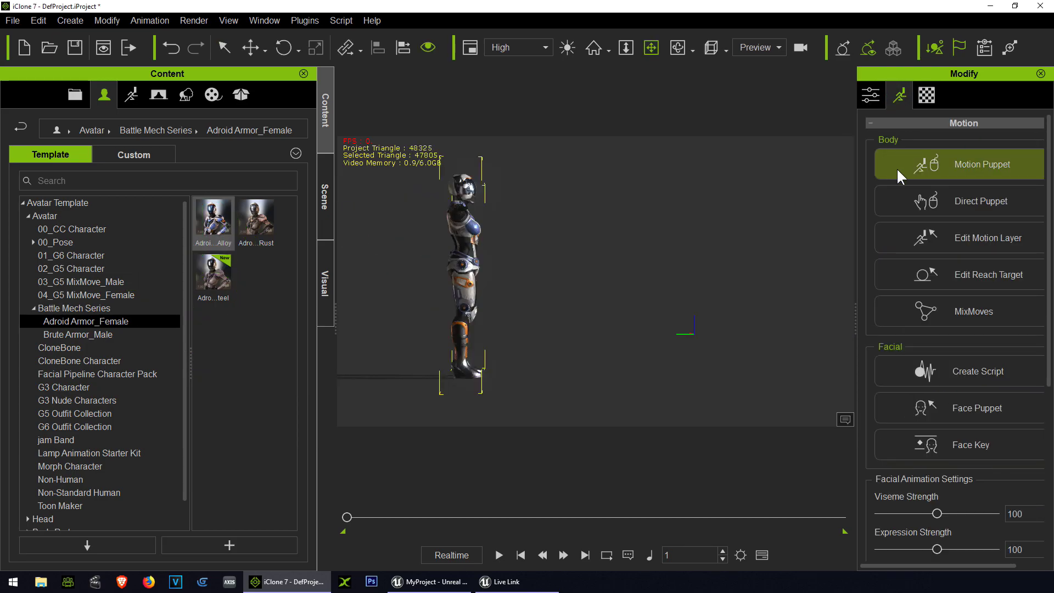
left_click(977, 167)
left_click(884, 208)
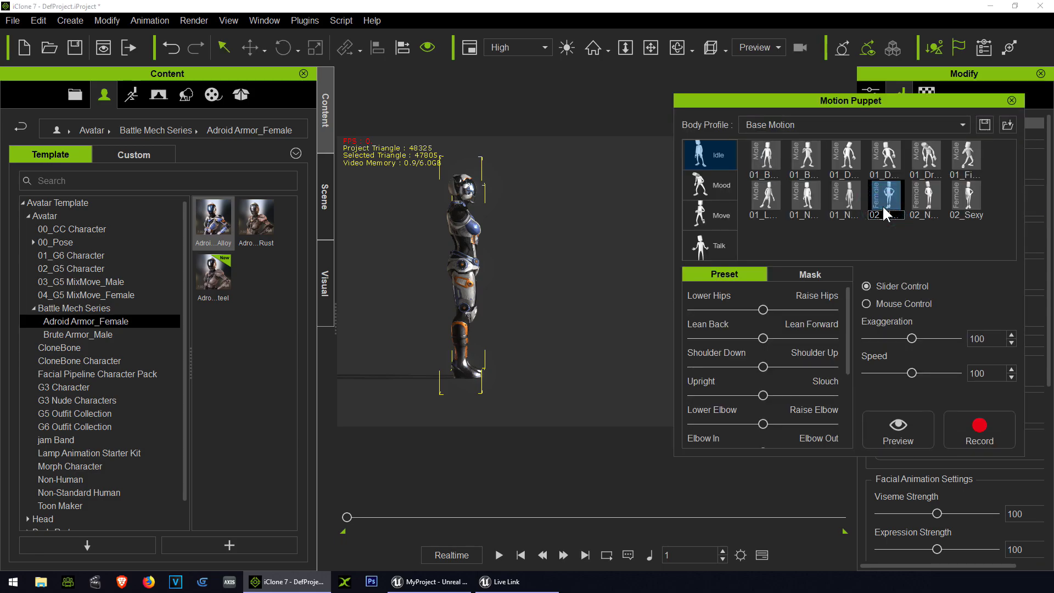
left_click(722, 220)
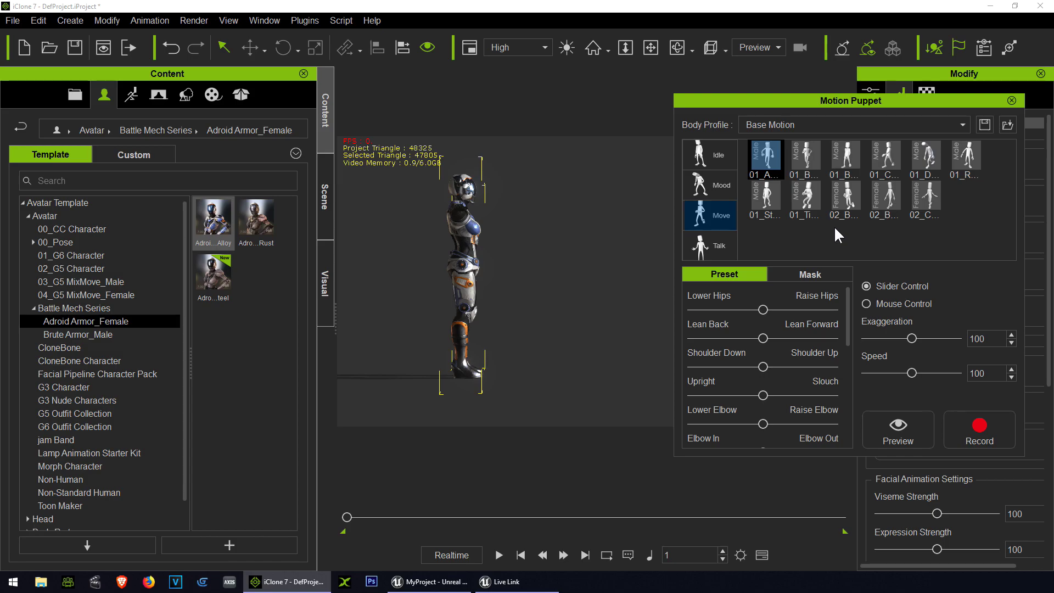
left_click(885, 198)
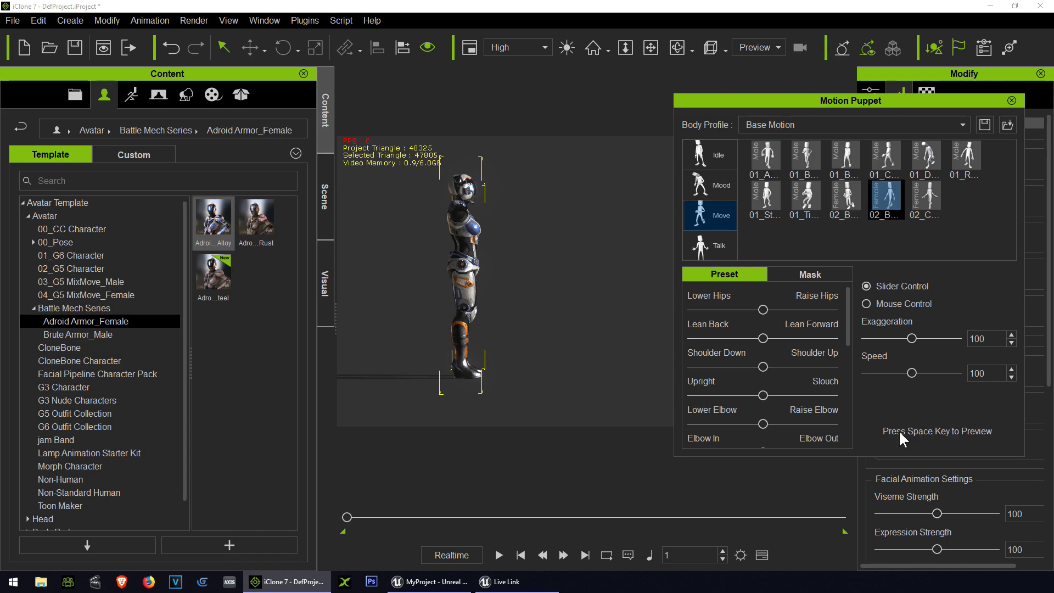
Preview the female walk on the android, orbiting and zooming around it, then stop.
key("space")
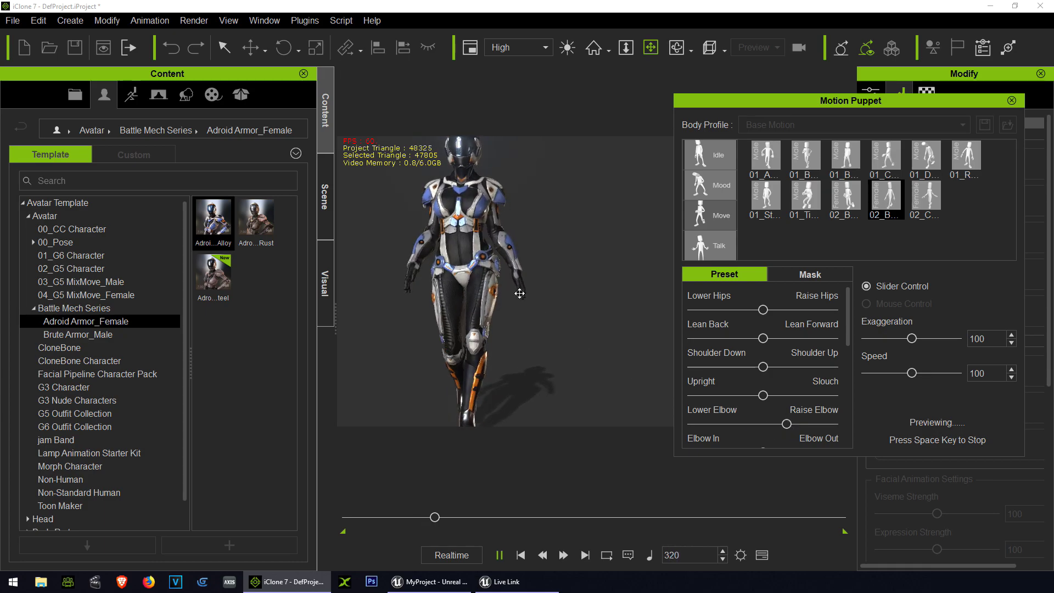
left_click(677, 47)
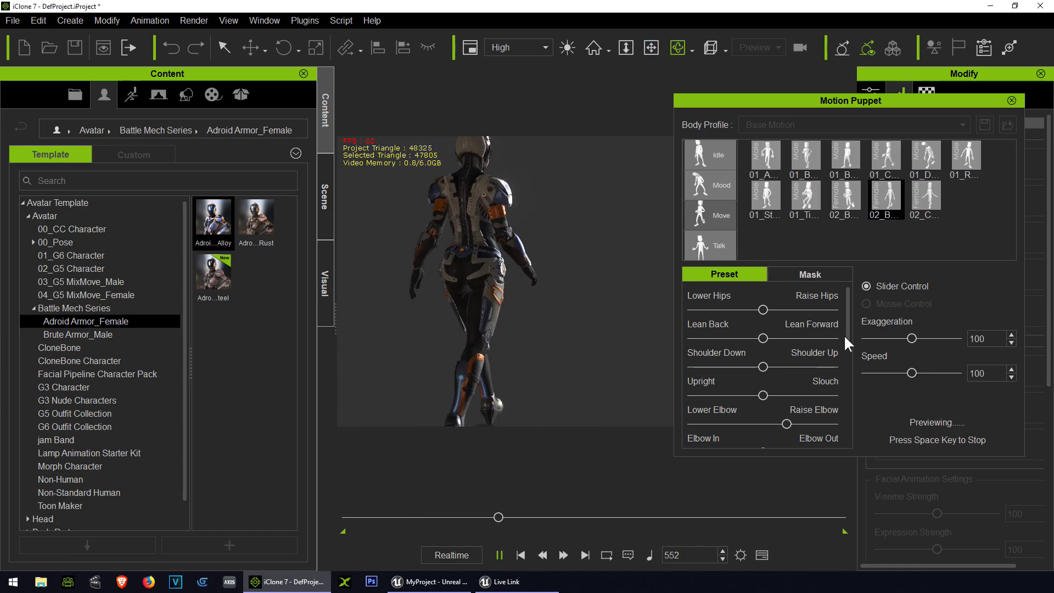
left_click_drag(845, 317, 842, 285)
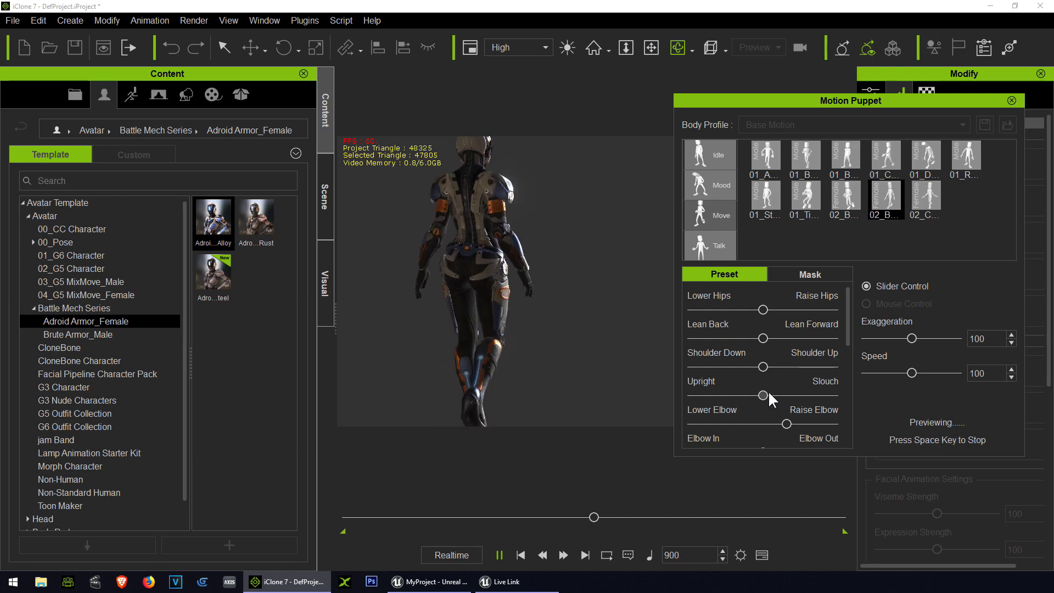
left_click_drag(846, 337, 848, 291)
left_click(650, 48)
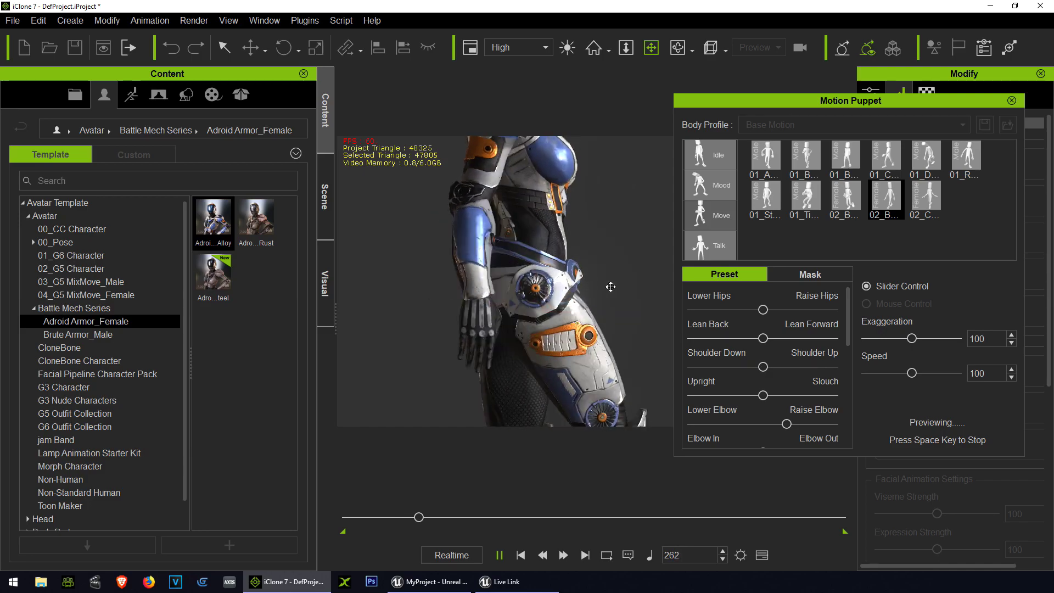
scroll(433, 306, "down", 5)
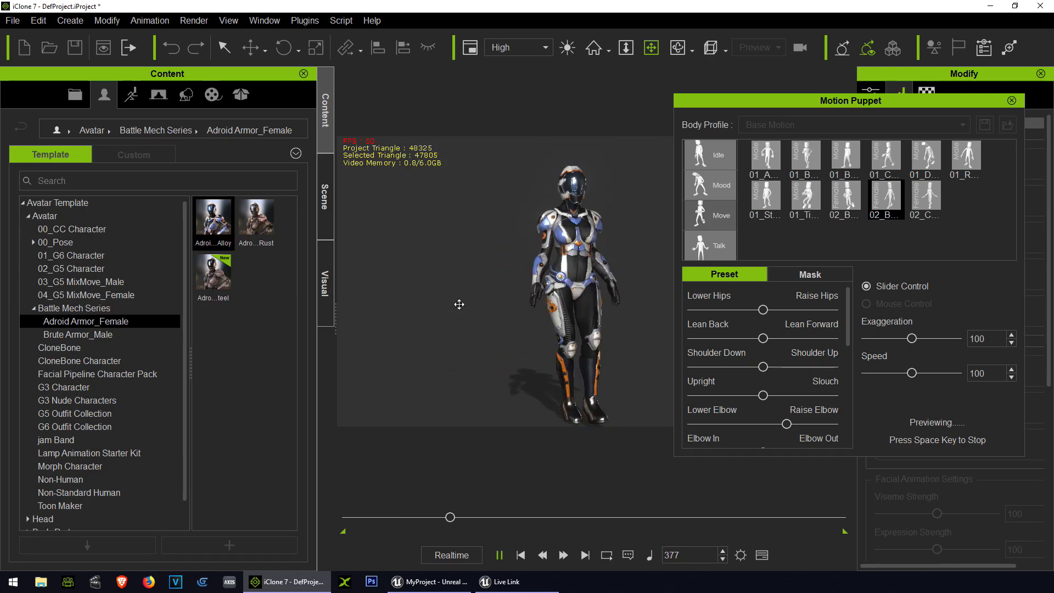
key("space")
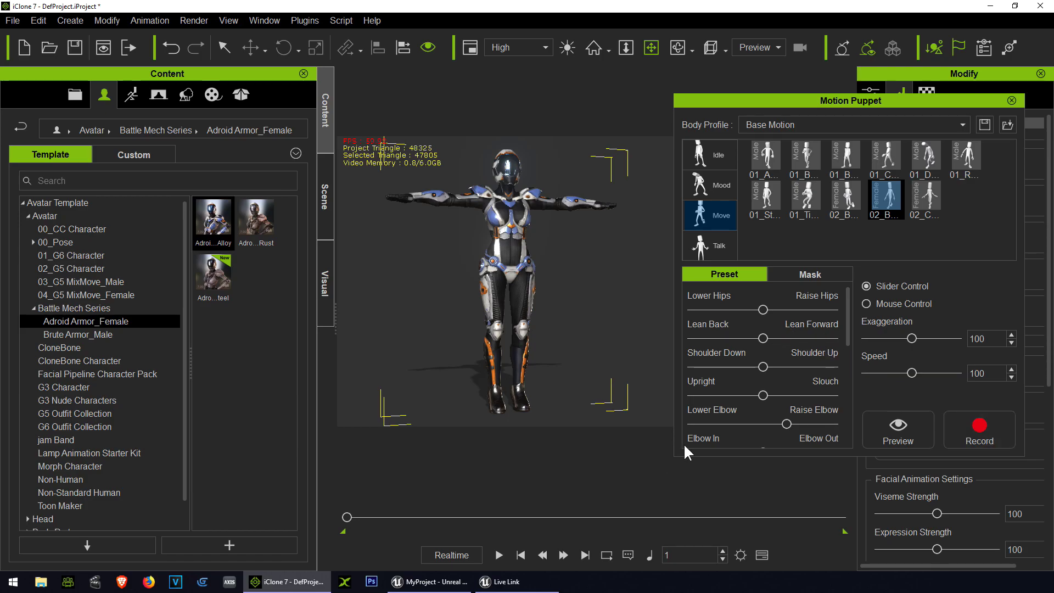
Set the project's Total Frames to 5000 and arm Motion Puppet to record the walk.
left_click(741, 554)
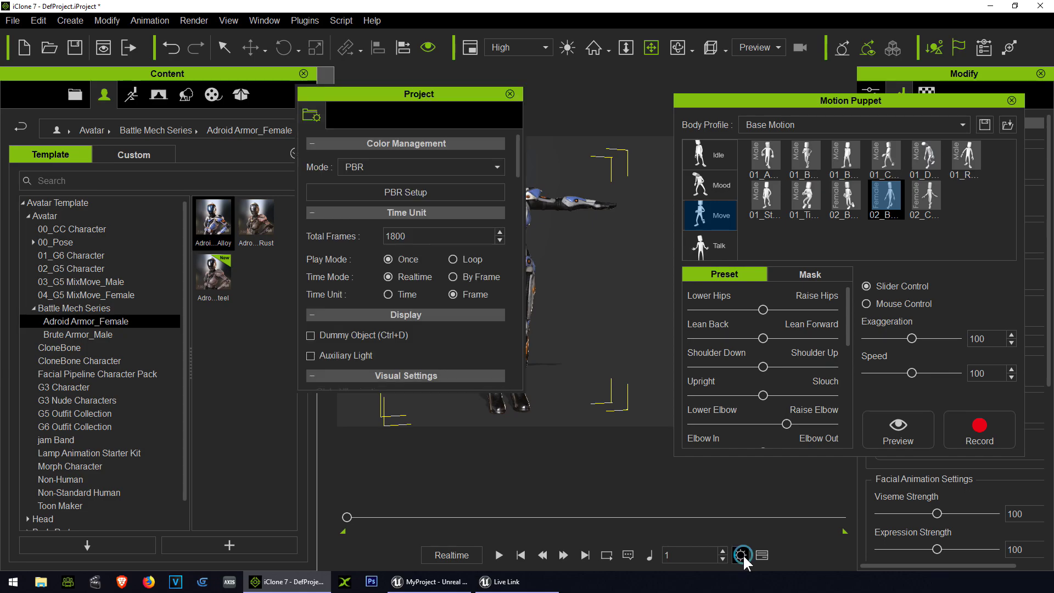
double_click(407, 236)
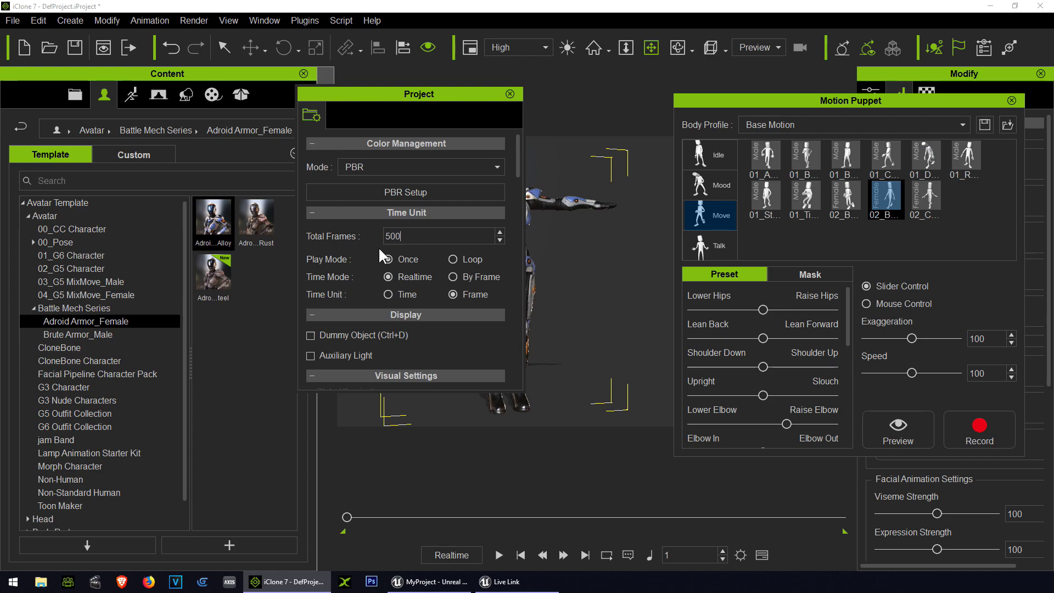
type("5000")
left_click(531, 528)
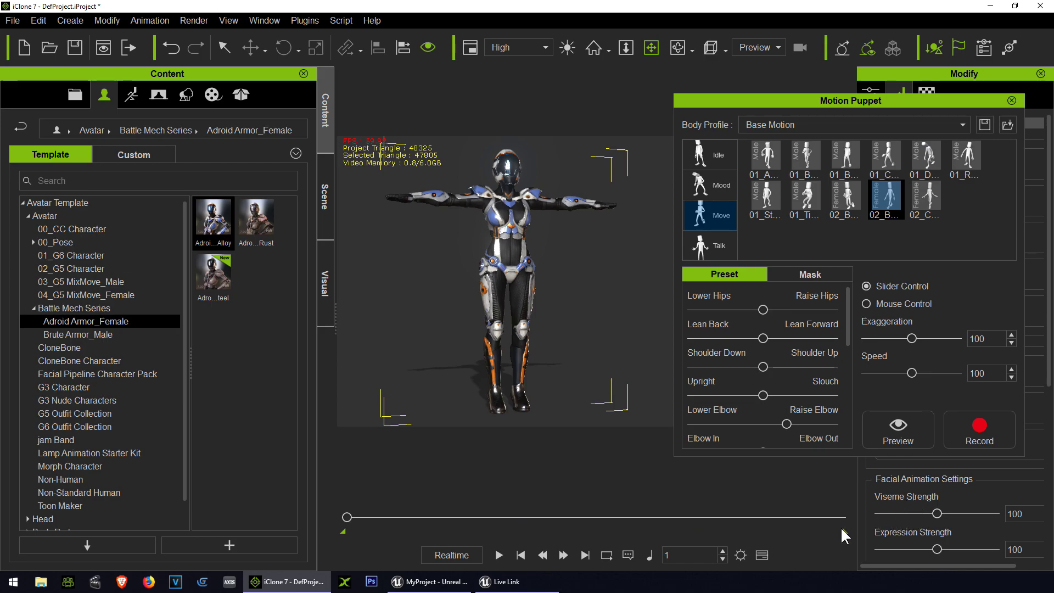
left_click(976, 428)
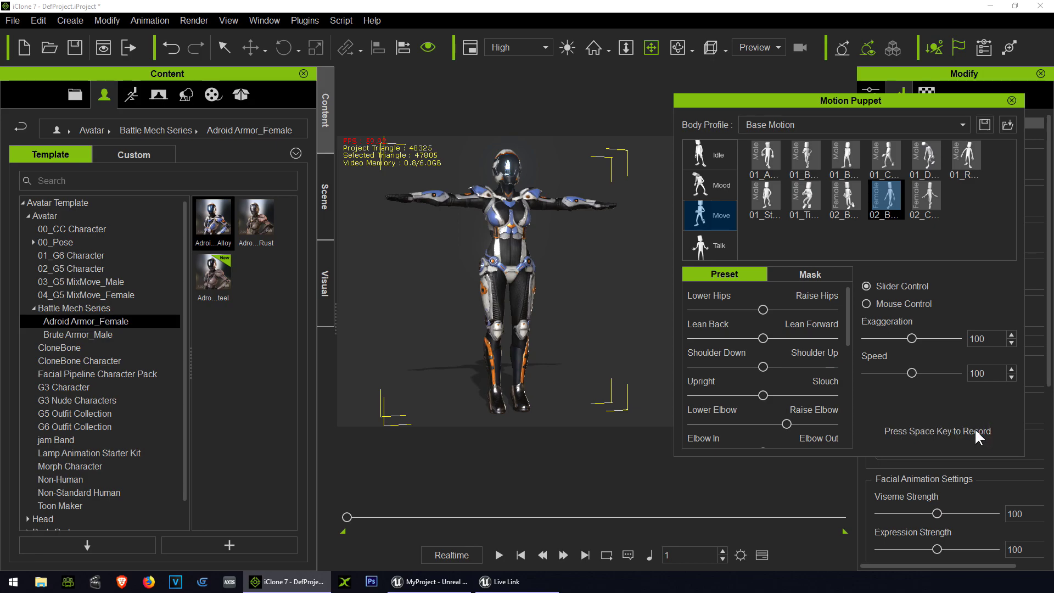
Record the walk onto the android, close Motion Puppet, and scrub and play back the result.
key("space")
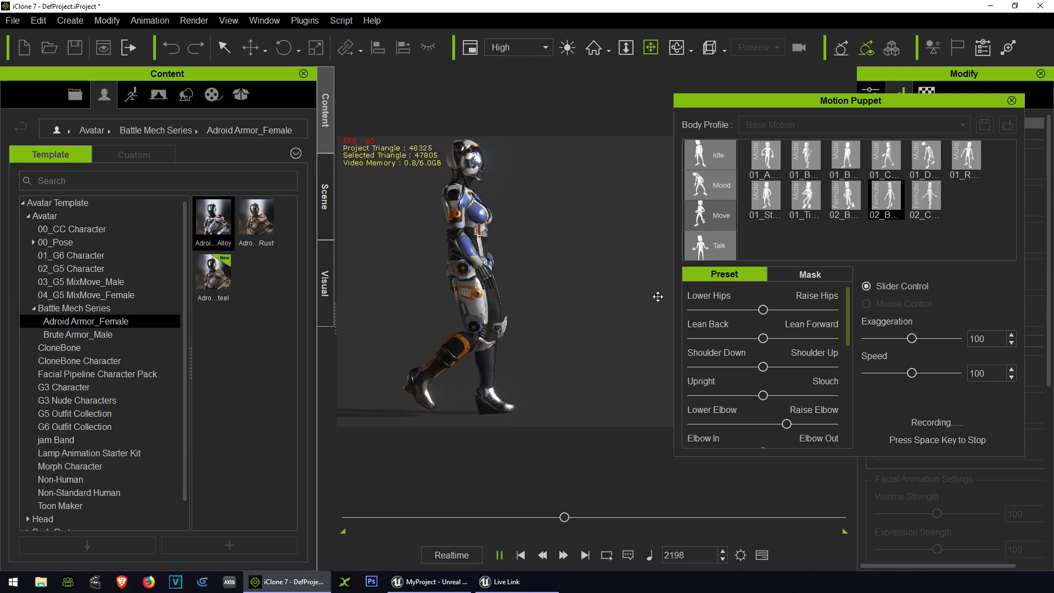
key("space")
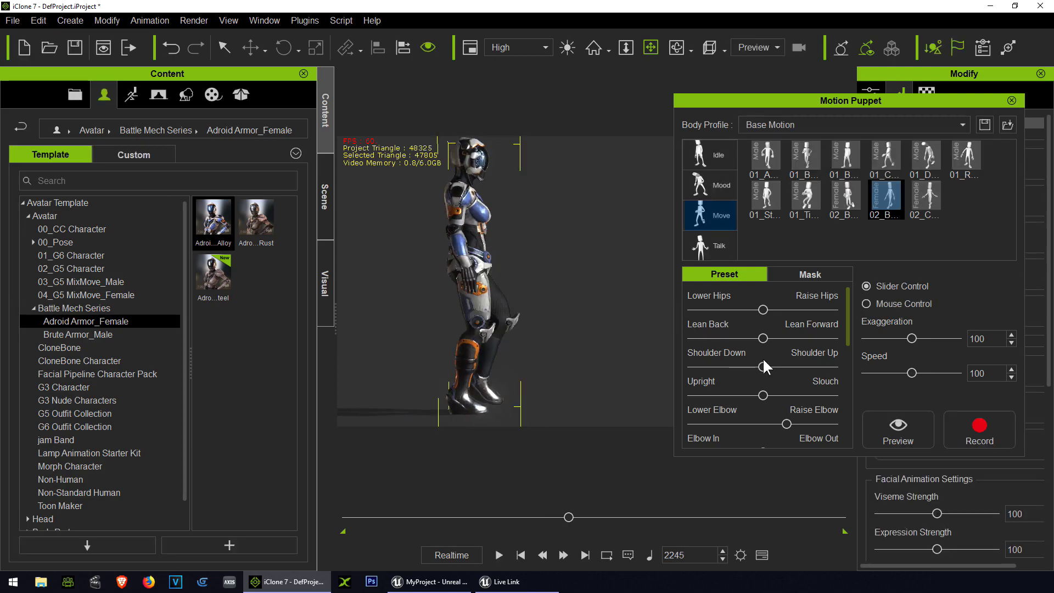
left_click(1011, 101)
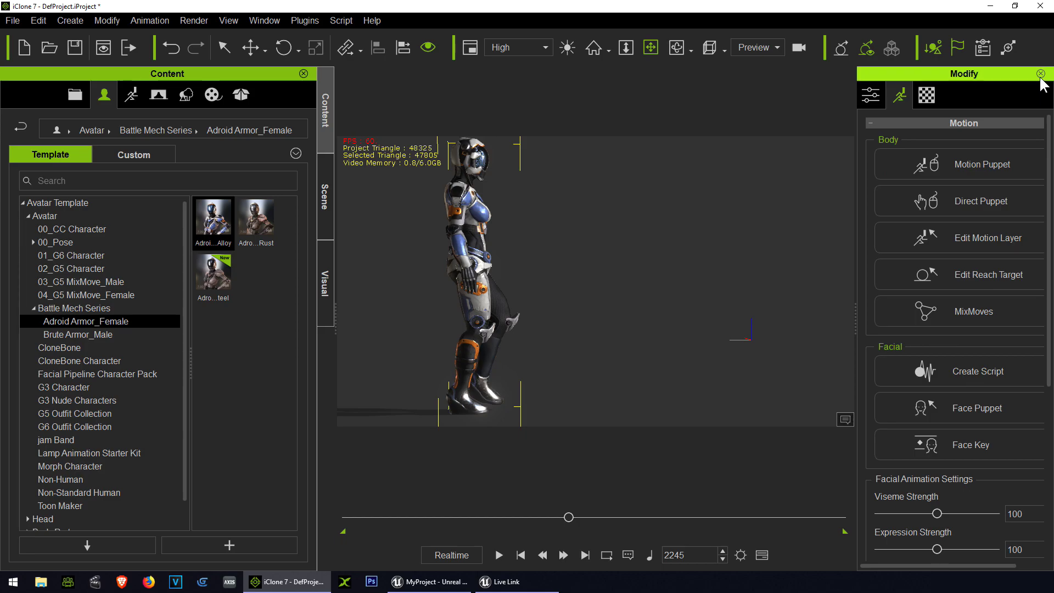
left_click_drag(568, 516, 327, 518)
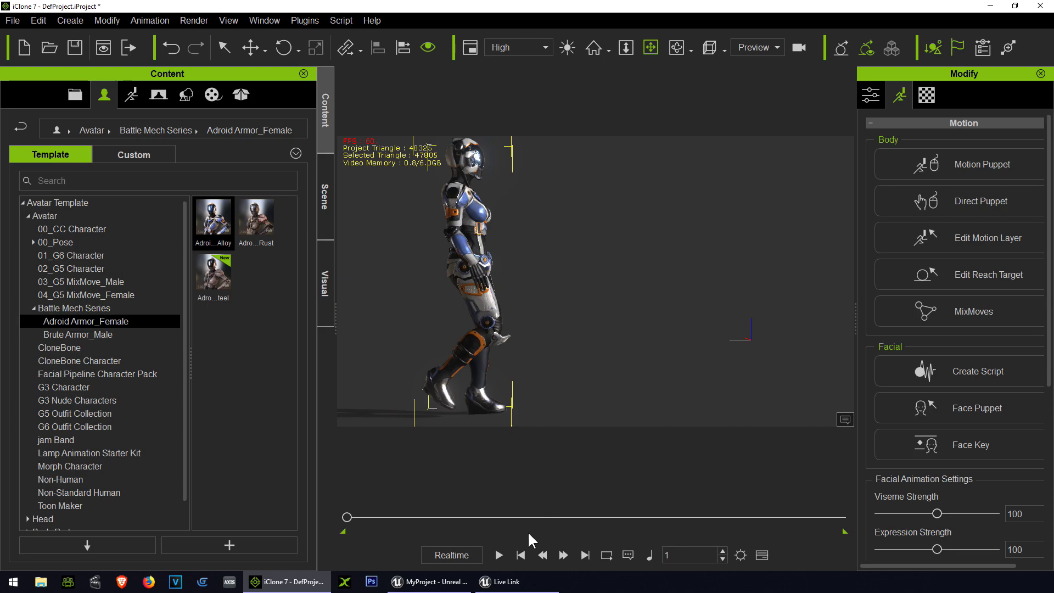
left_click(497, 555)
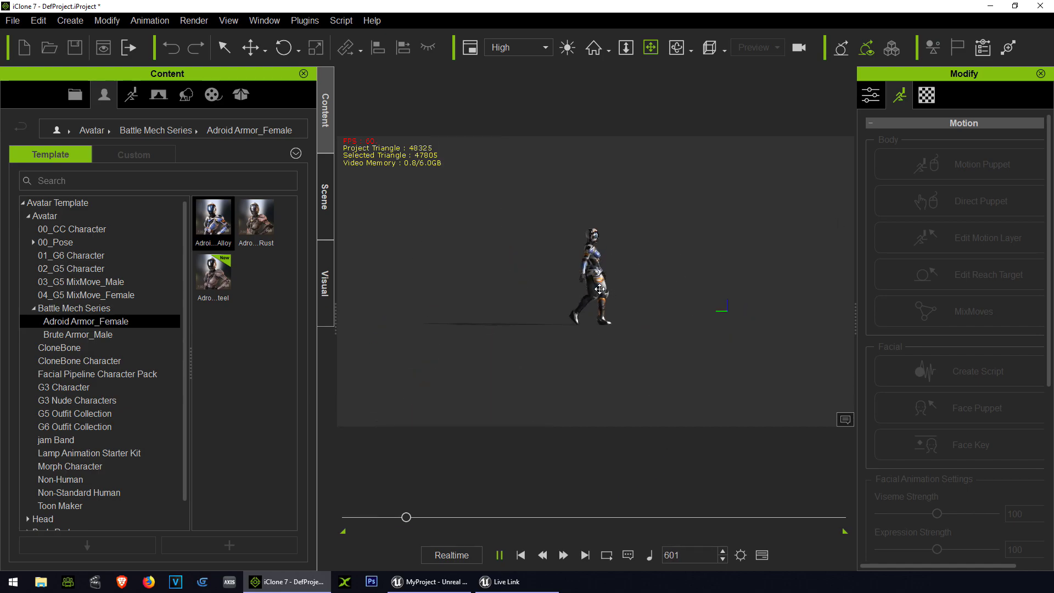
Stop playback, return to the first frame, and reset the android to the world origin.
key("space")
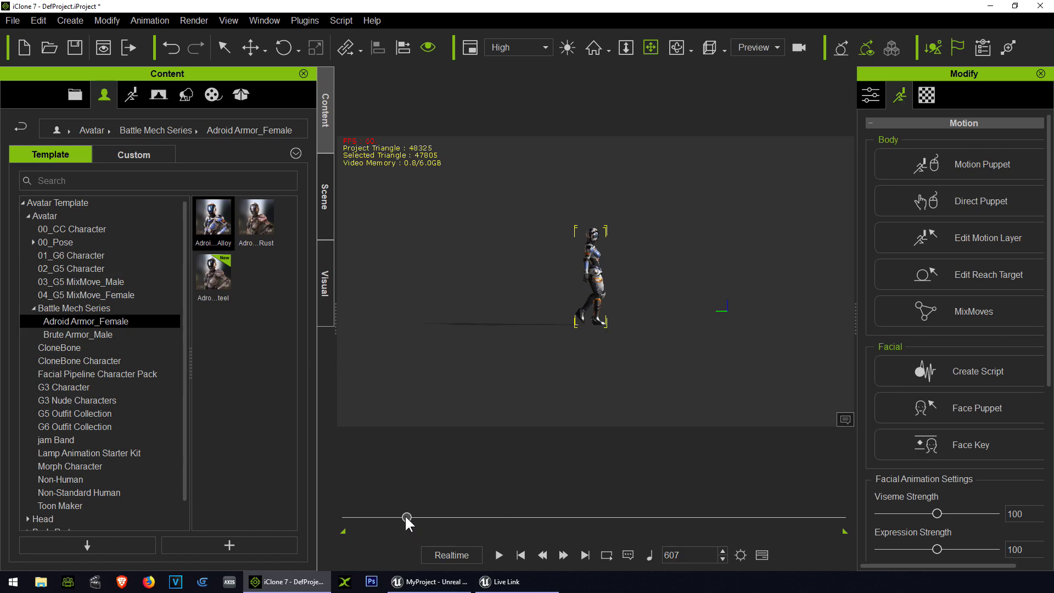
left_click_drag(407, 516, 311, 520)
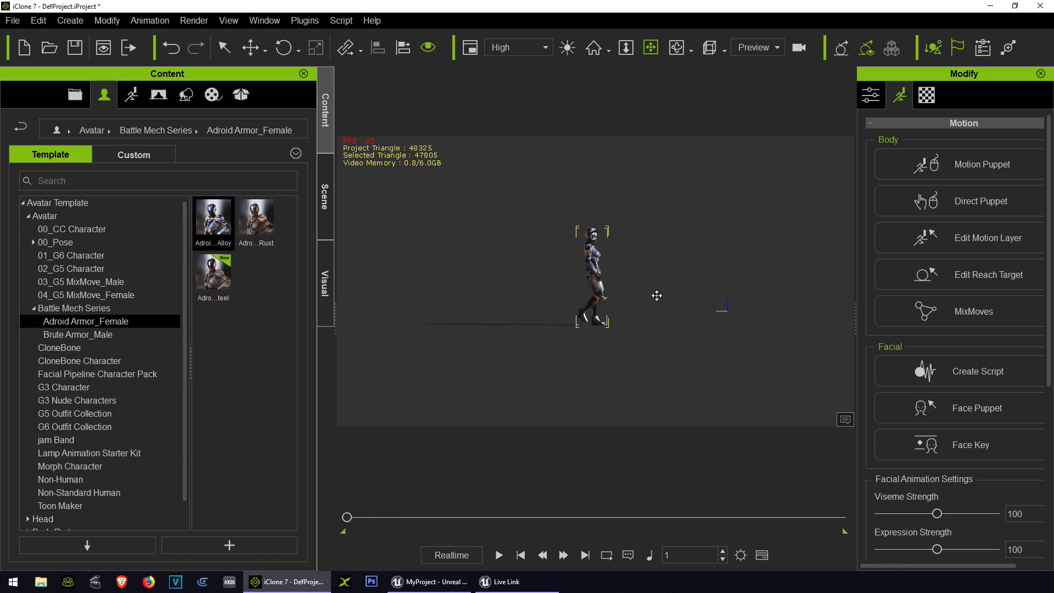
left_click(870, 97)
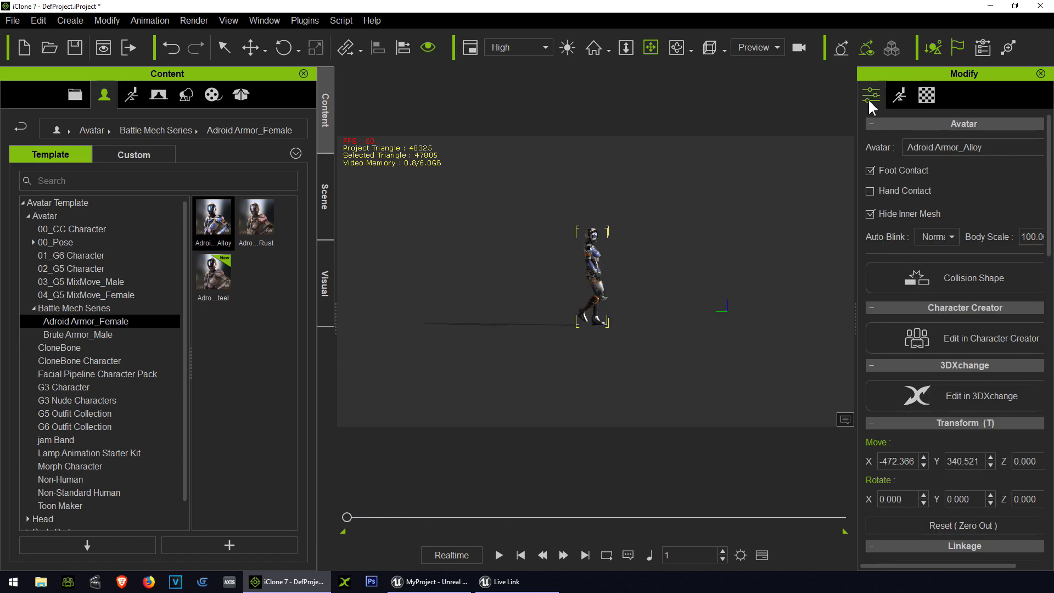
scroll(950, 329, "down", 3)
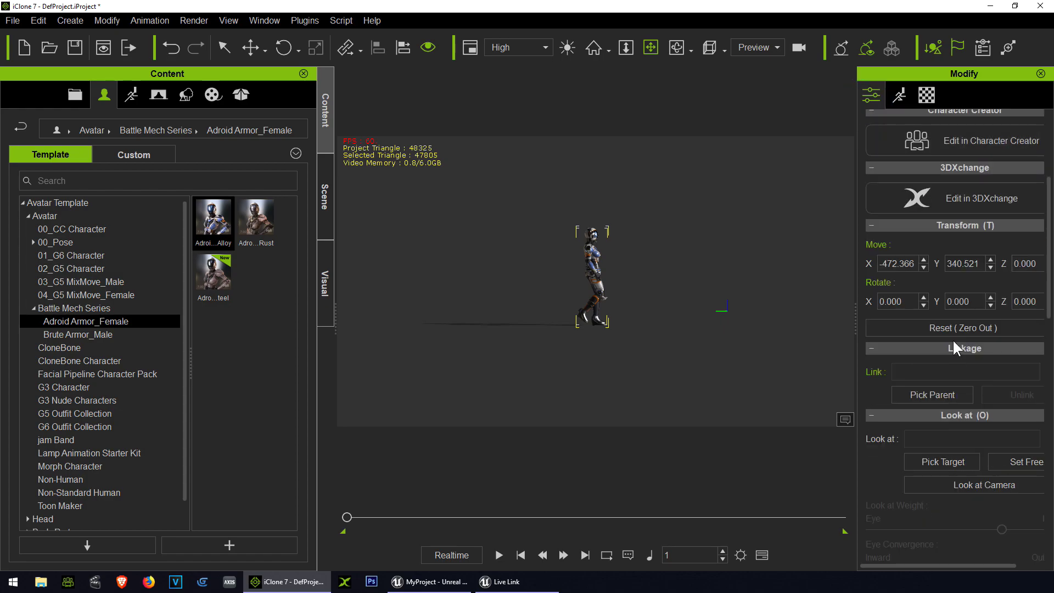
left_click(961, 325)
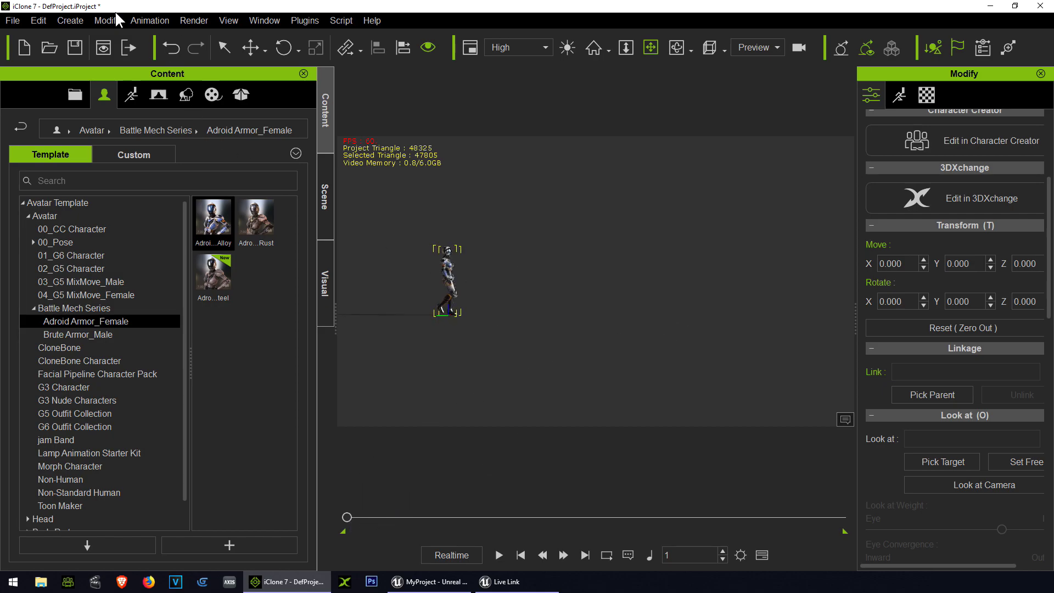
Add a box primitive and nudge it beside the android.
left_click(70, 21)
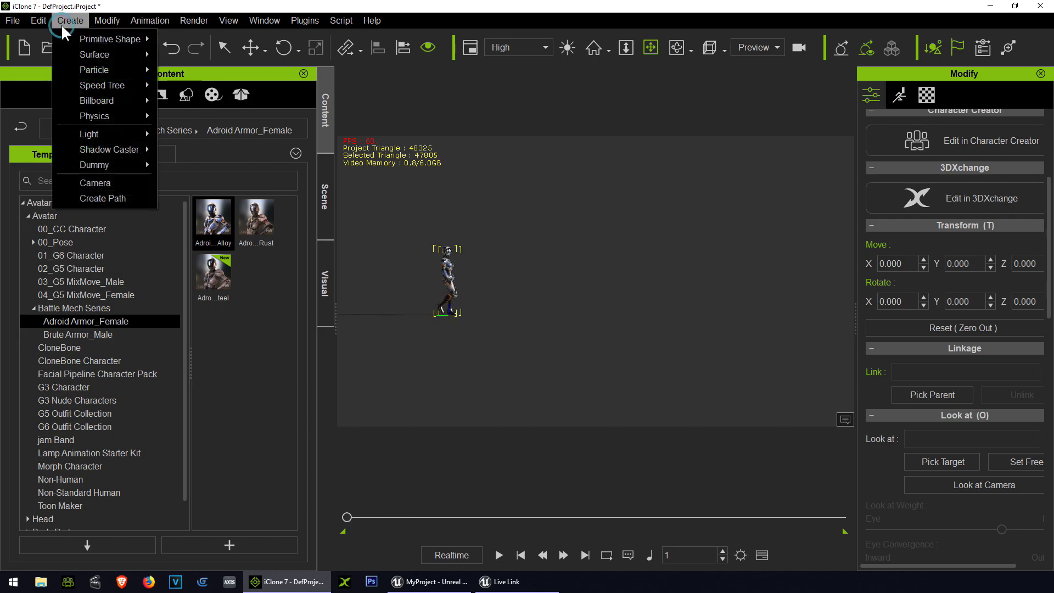
mouse_move(81, 39)
left_click(181, 40)
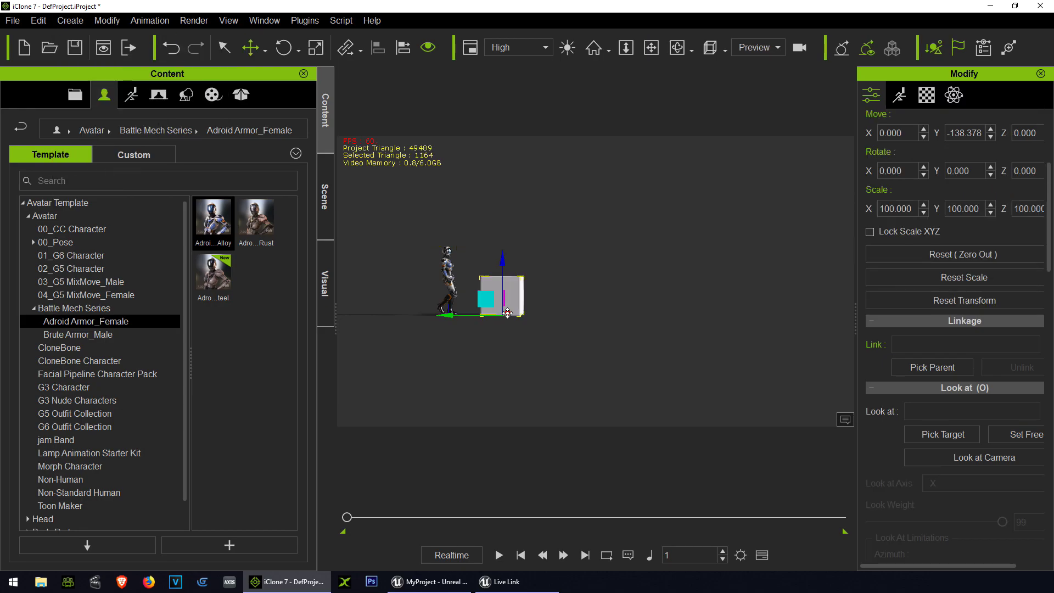
left_click_drag(507, 313, 435, 317)
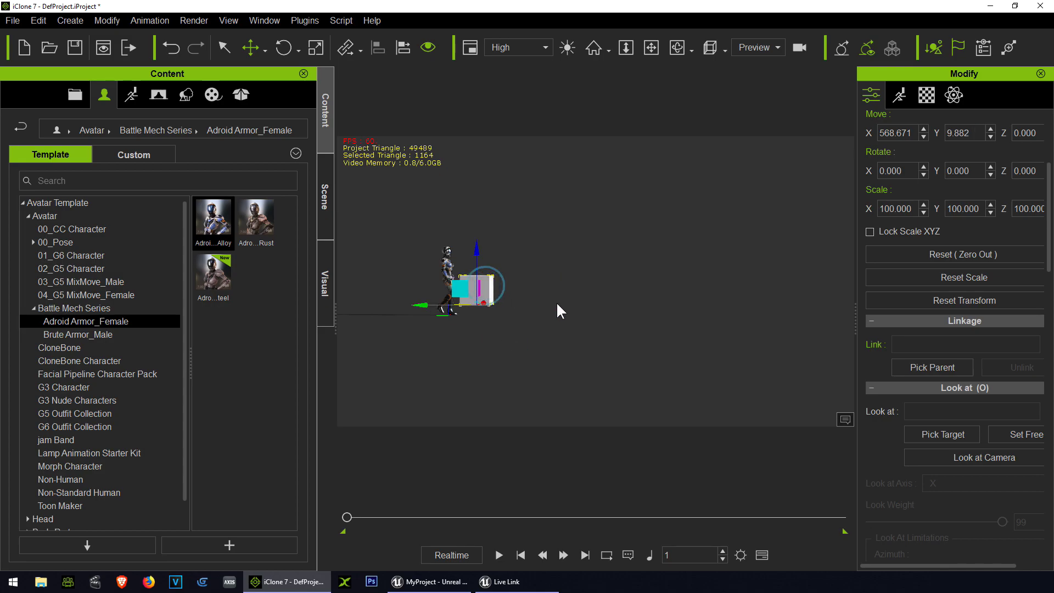
left_click(500, 319)
Add a second box and push it far ahead along the android's walking path.
left_click(65, 21)
mouse_move(85, 36)
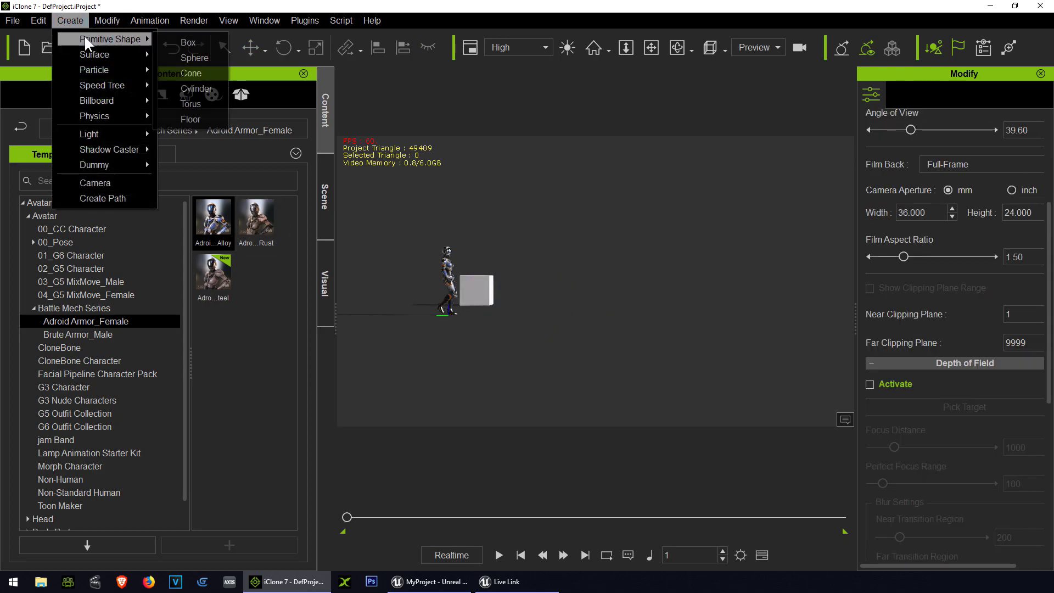
left_click(165, 36)
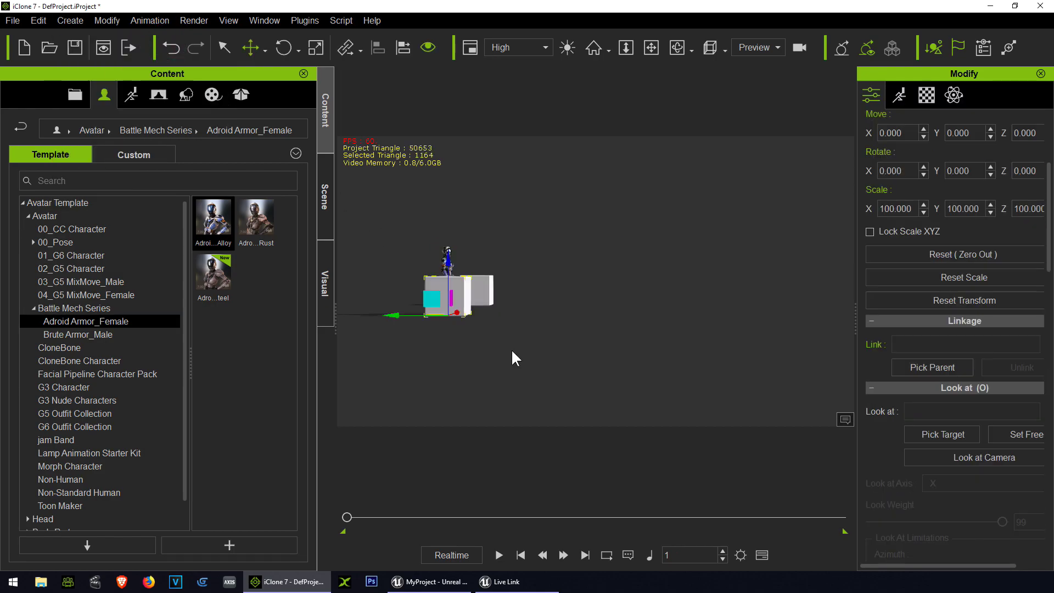
left_click_drag(390, 315, 760, 304)
scroll(666, 325, "down", 3)
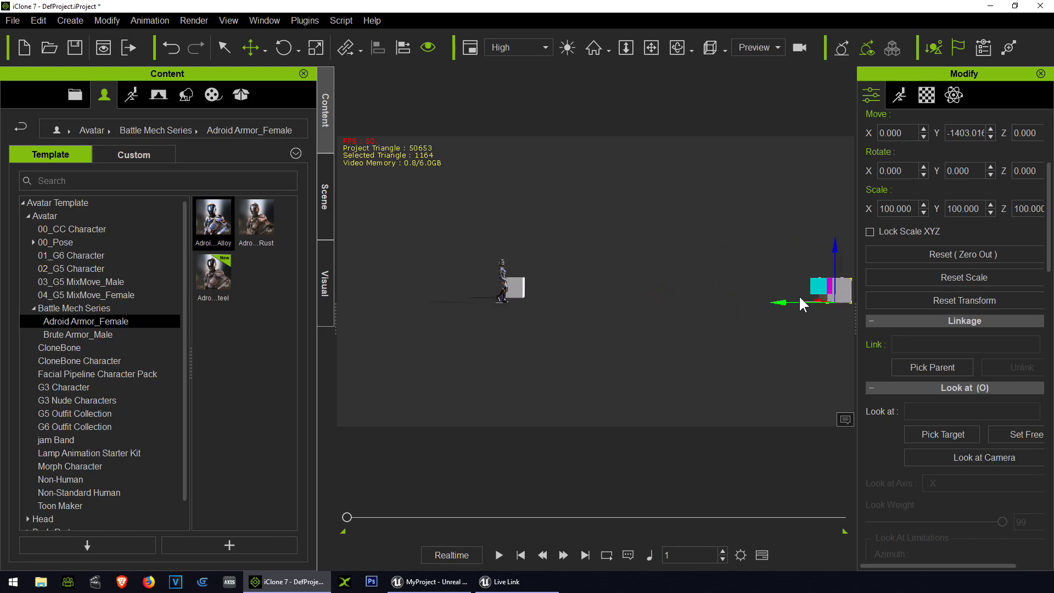
left_click(518, 282)
At frame 1660, move the android forward along Y to the far box and show the Timeline.
left_click_drag(400, 520, 511, 515)
left_click_drag(347, 311, 788, 339)
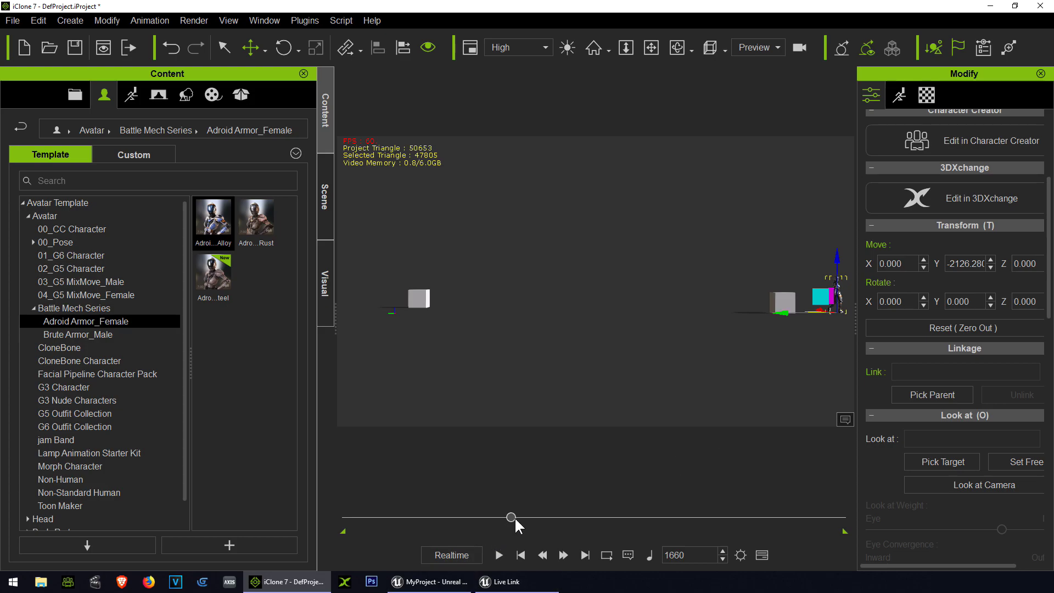
left_click_drag(507, 515, 381, 508)
key("F3")
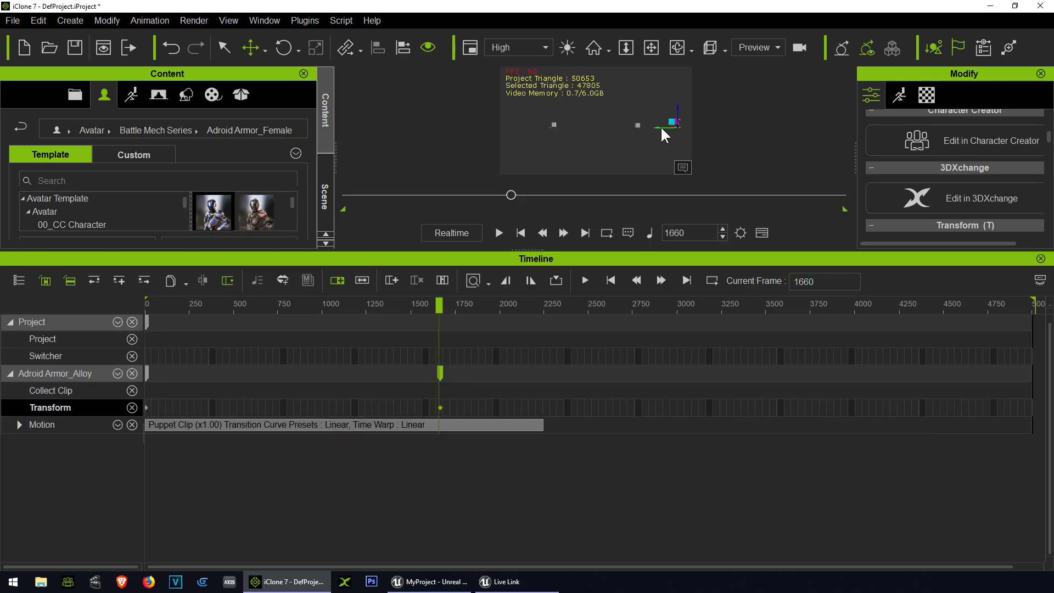
Apply the Linear transition curve preset to the android's Transform keys at frames 1660 and 1.
right_click(440, 406)
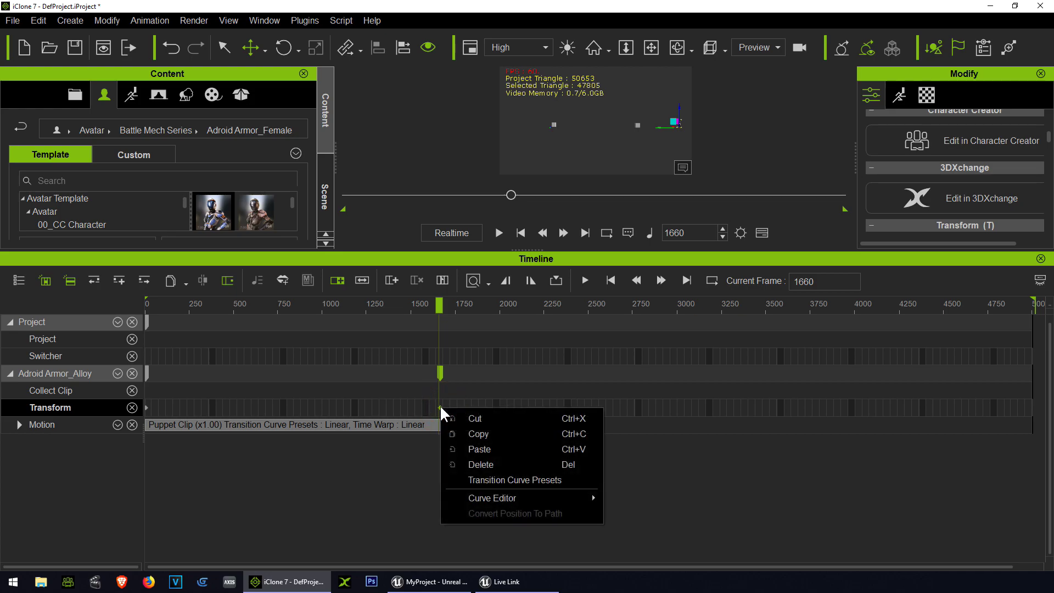
left_click(512, 480)
left_click(401, 466)
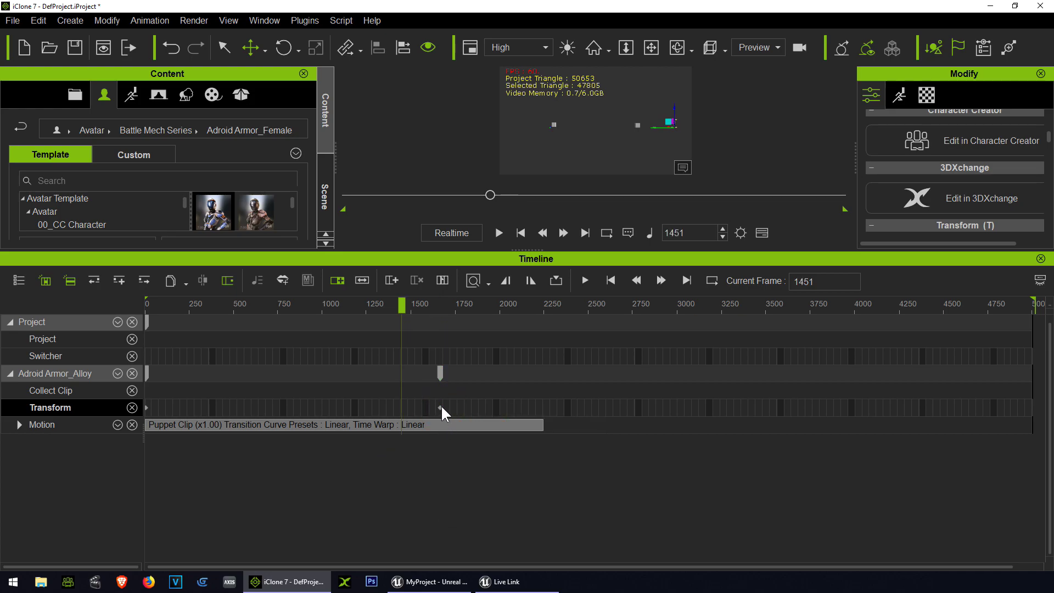
left_click(440, 406)
right_click(440, 407)
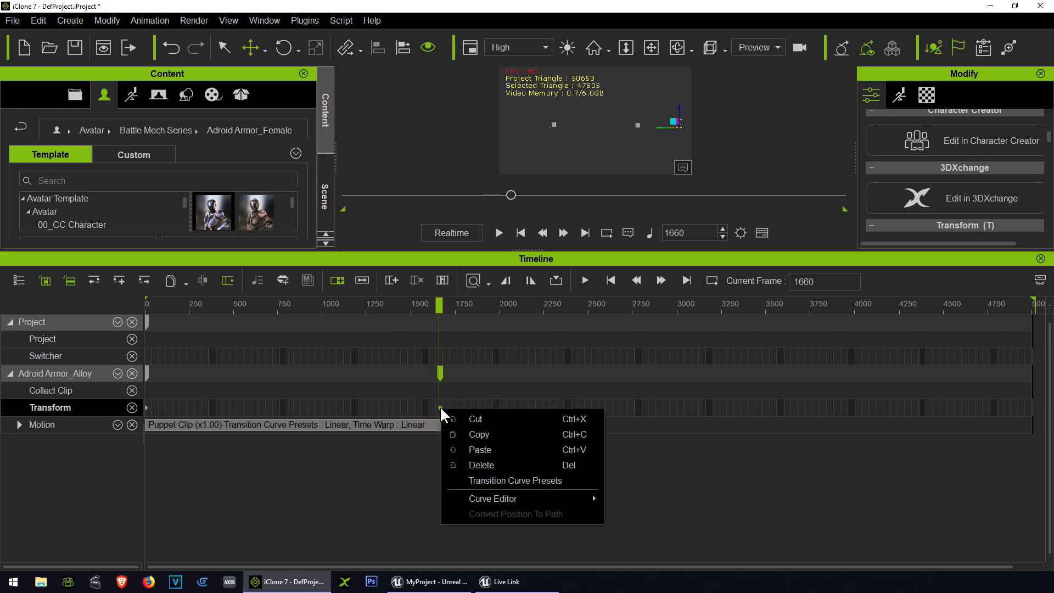
left_click(504, 482)
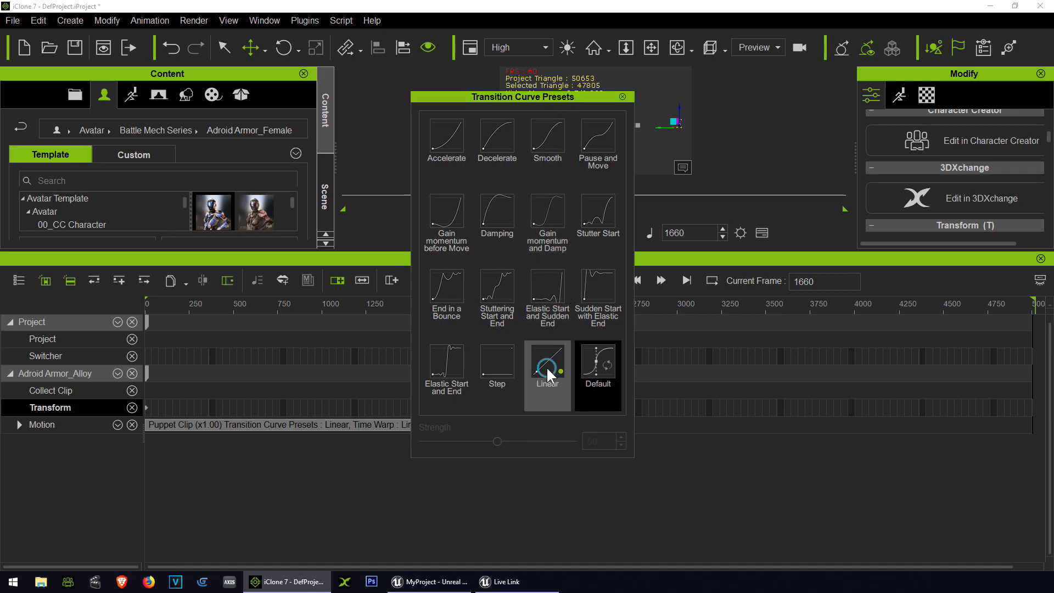
left_click(622, 96)
right_click(146, 406)
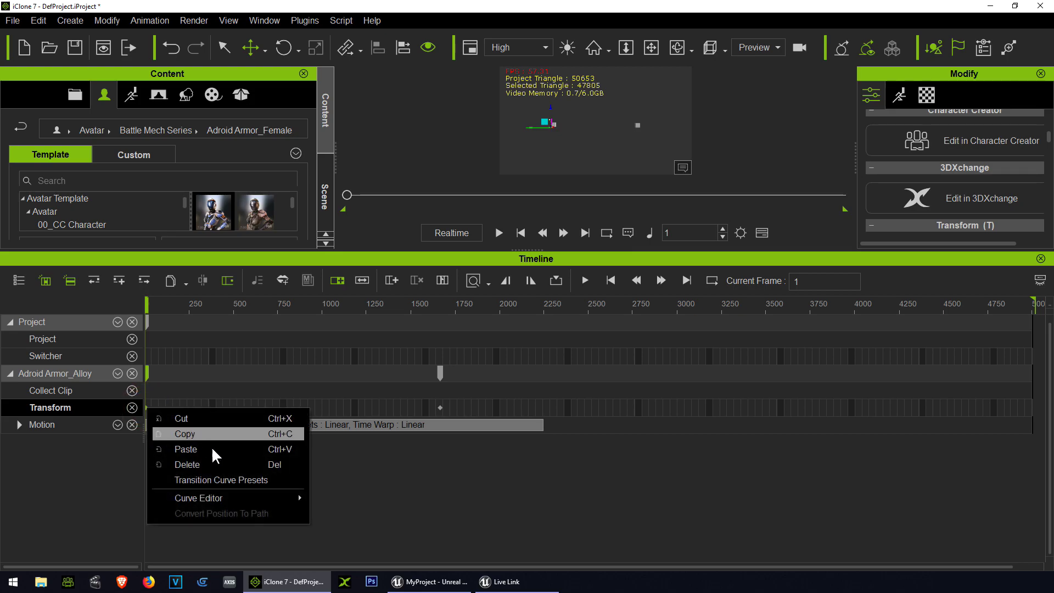
left_click(208, 482)
left_click(547, 376)
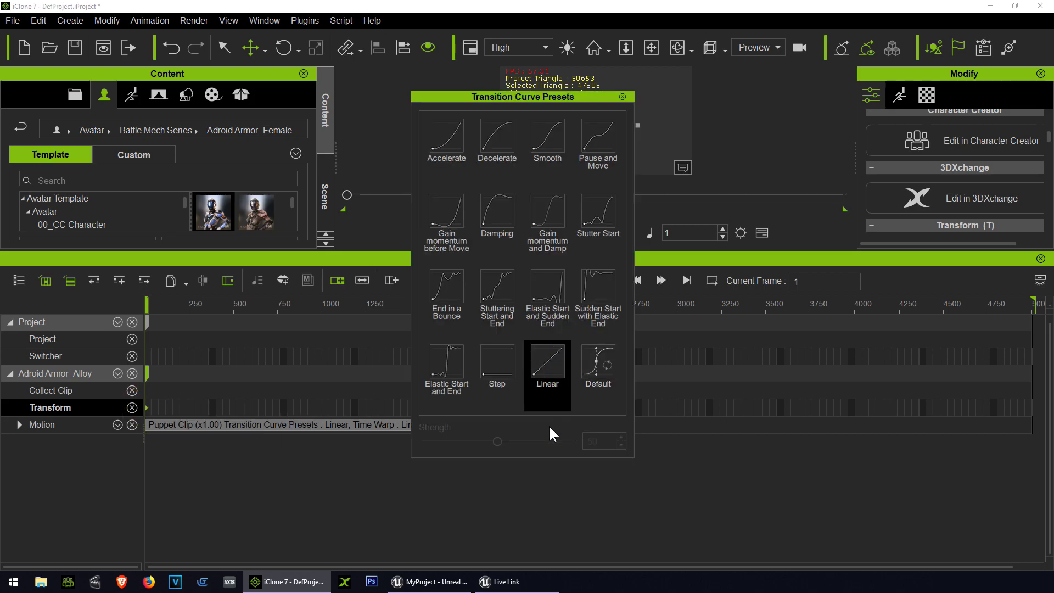
left_click(622, 96)
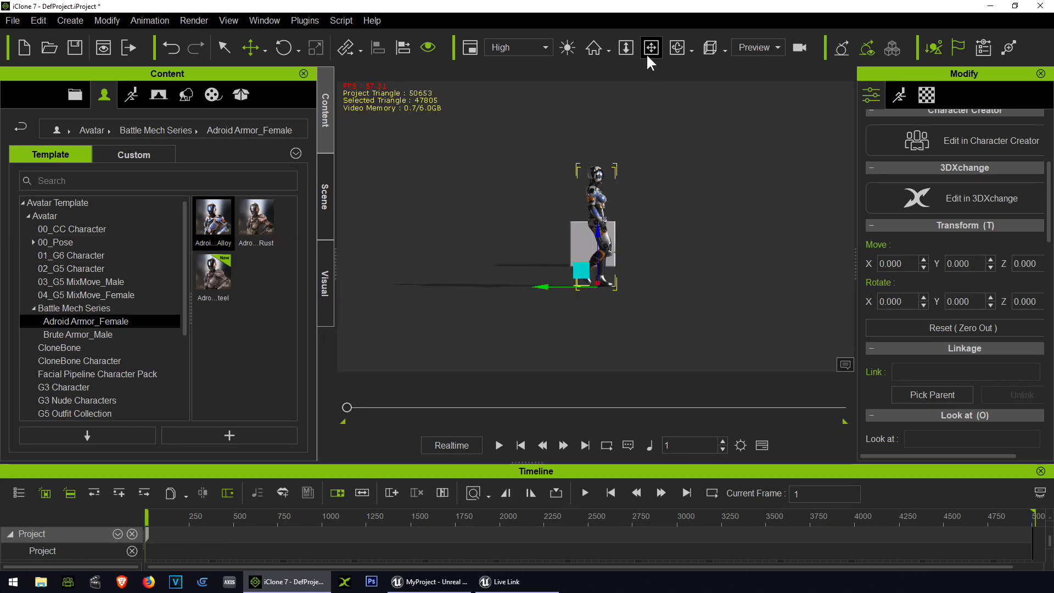
Frame the android and play its walk, panning to follow it, stopping at frame 559.
left_click(651, 47)
middle_click_drag(514, 217, 531, 232)
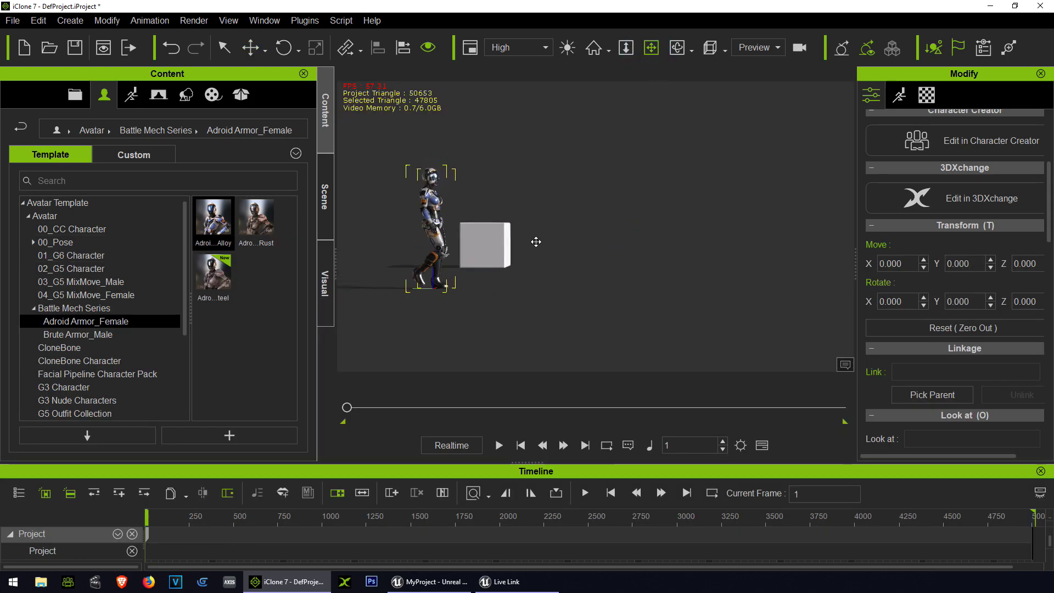
key("space")
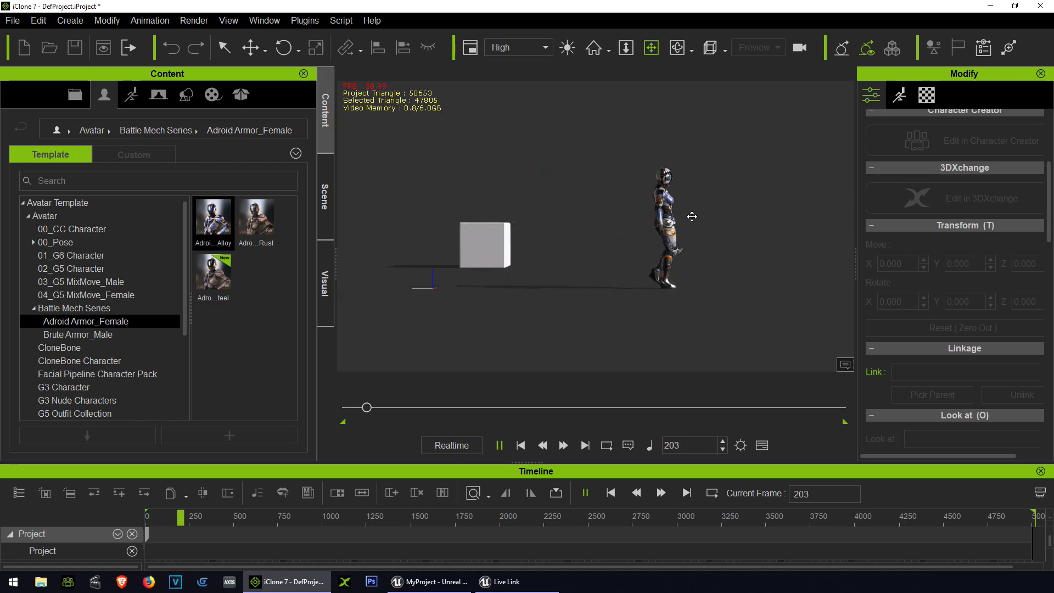
middle_click_drag(689, 217, 538, 226)
scroll(623, 236, "up", 6)
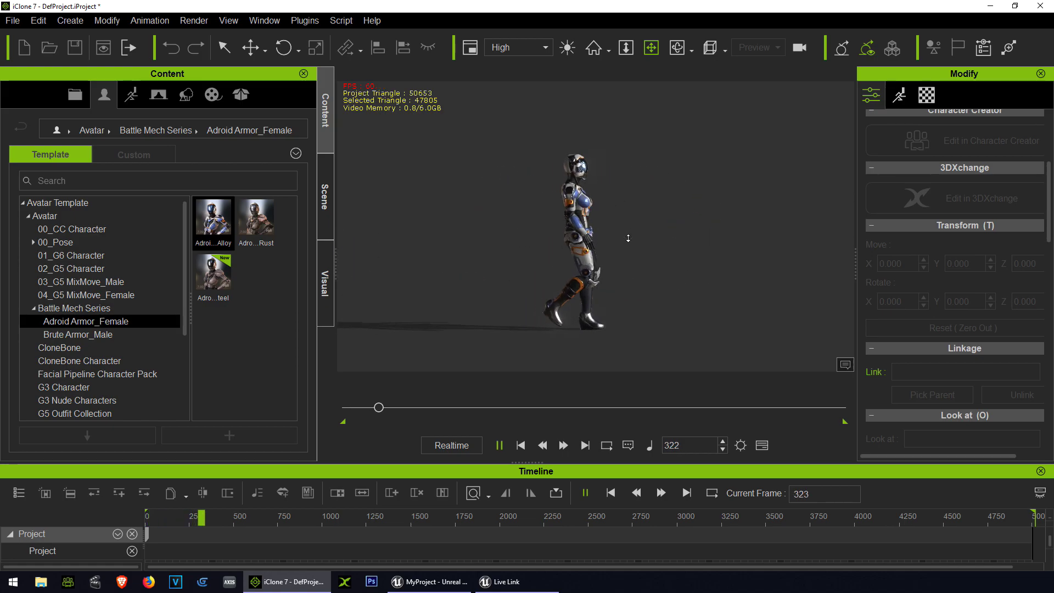
middle_click_drag(706, 200, 506, 223)
scroll(565, 228, "down", 6)
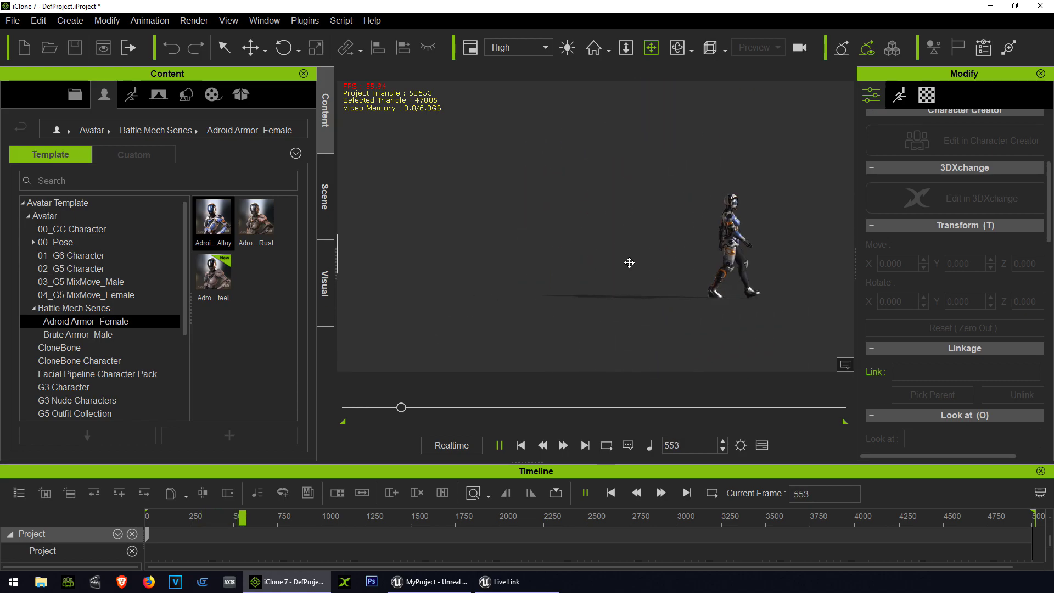
key("space")
scroll(596, 264, "down", 4)
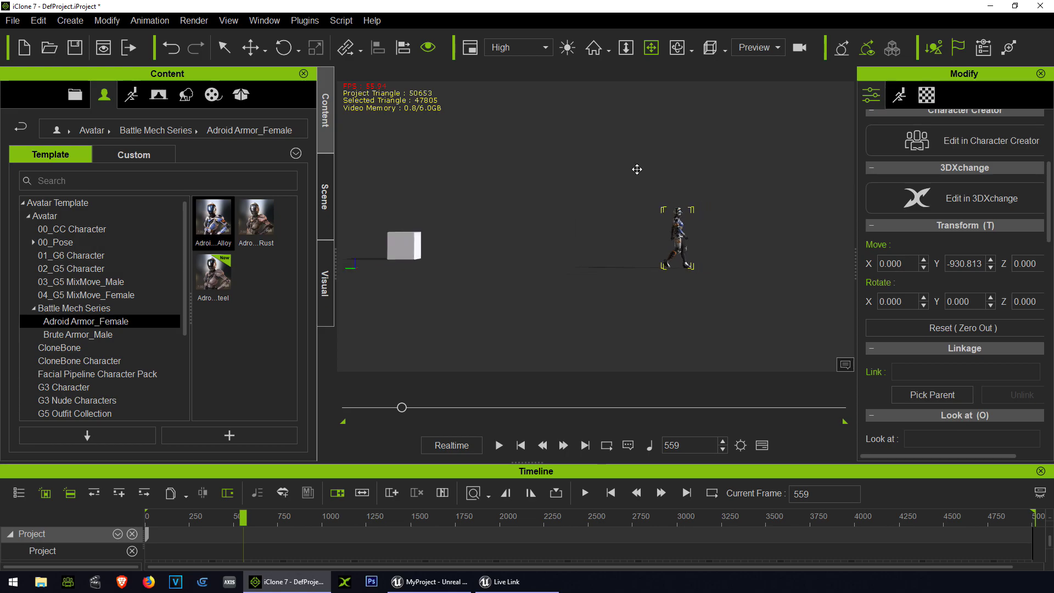
scroll(616, 275, "down", 3)
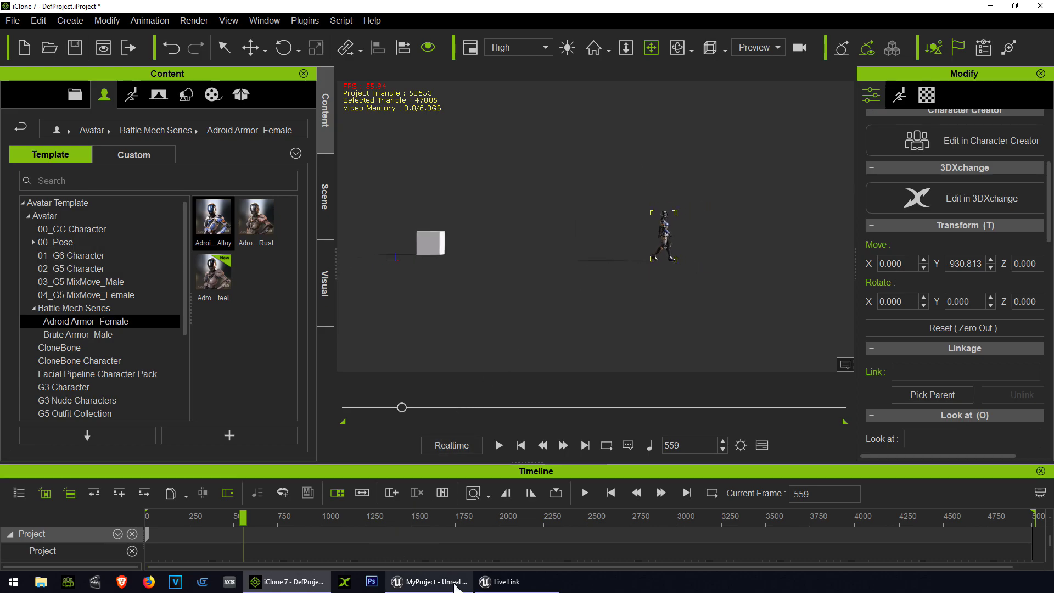
Open the Unreal Live Link panel and exclude the Key and Rim lights from linking.
left_click(294, 22)
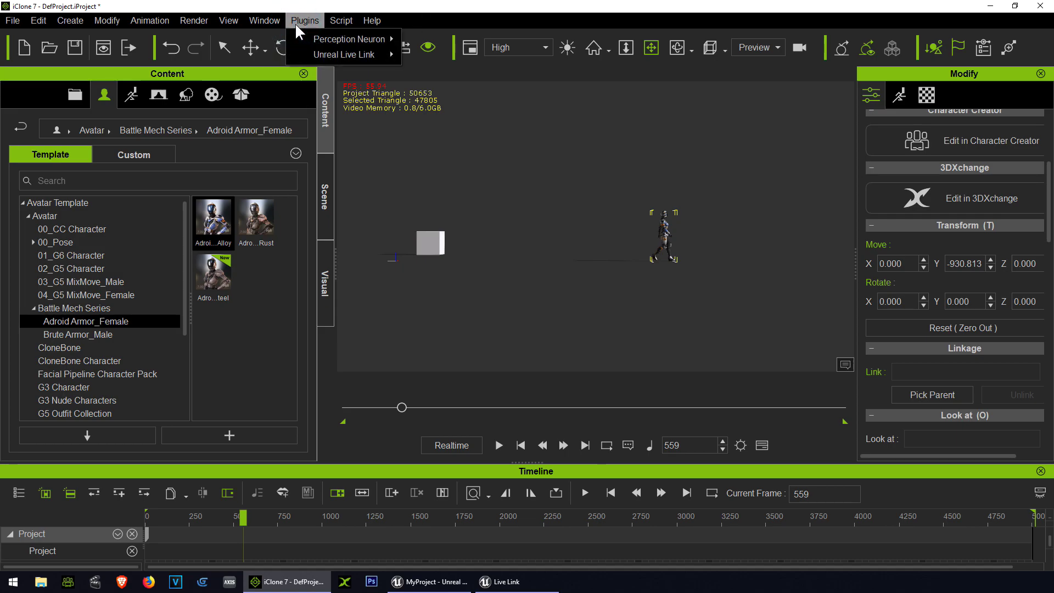
mouse_move(309, 33)
mouse_move(351, 53)
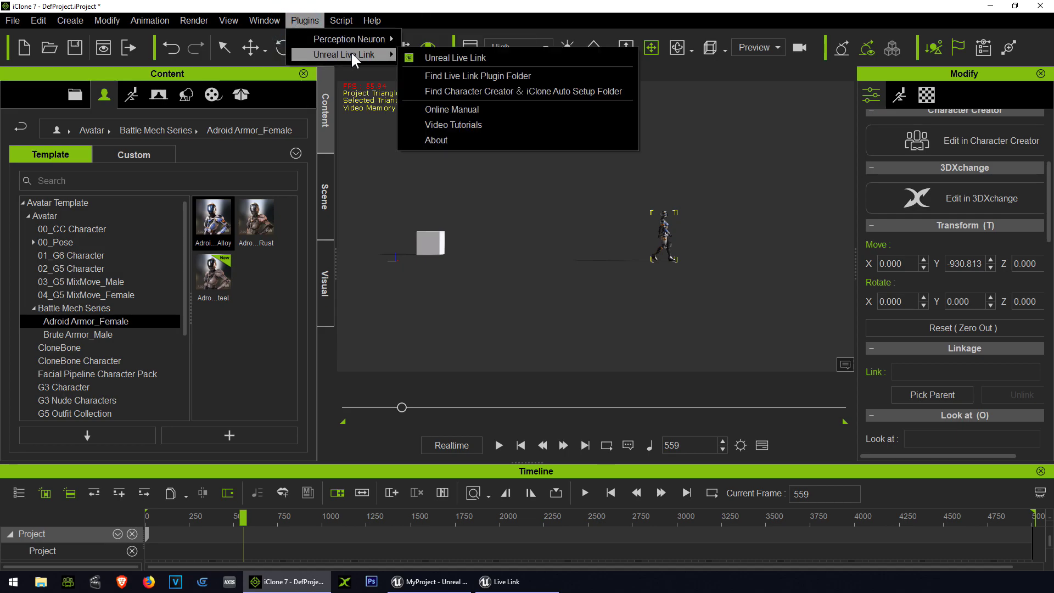
left_click(437, 57)
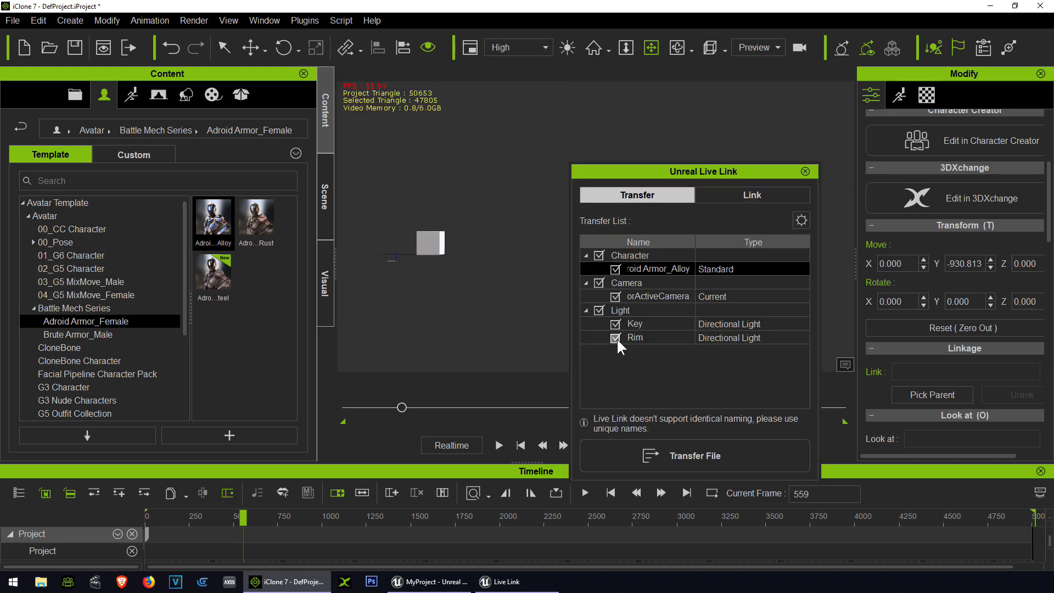
left_click(616, 338)
left_click(615, 324)
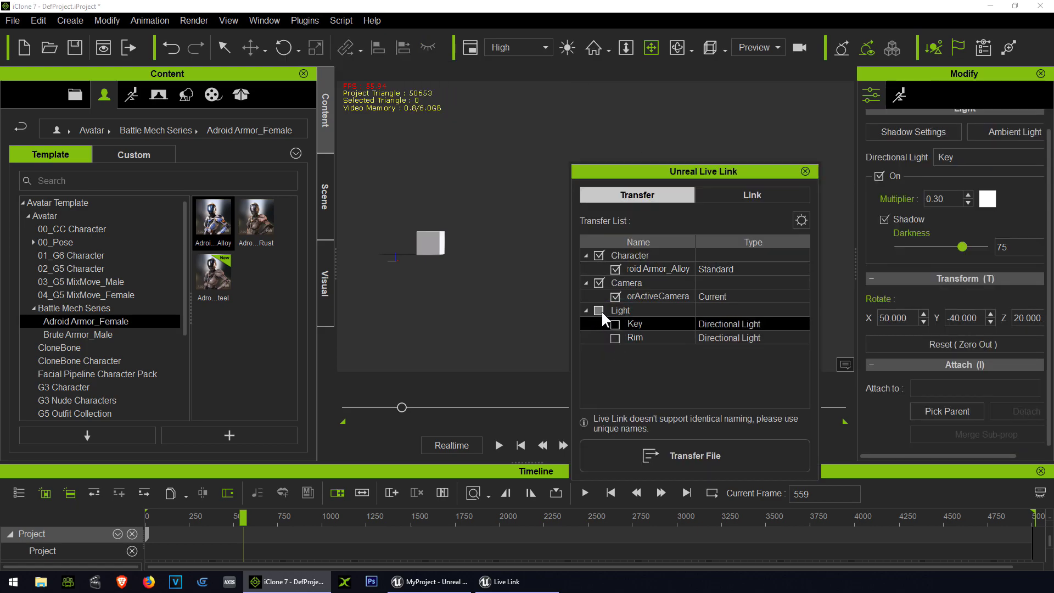
left_click(756, 194)
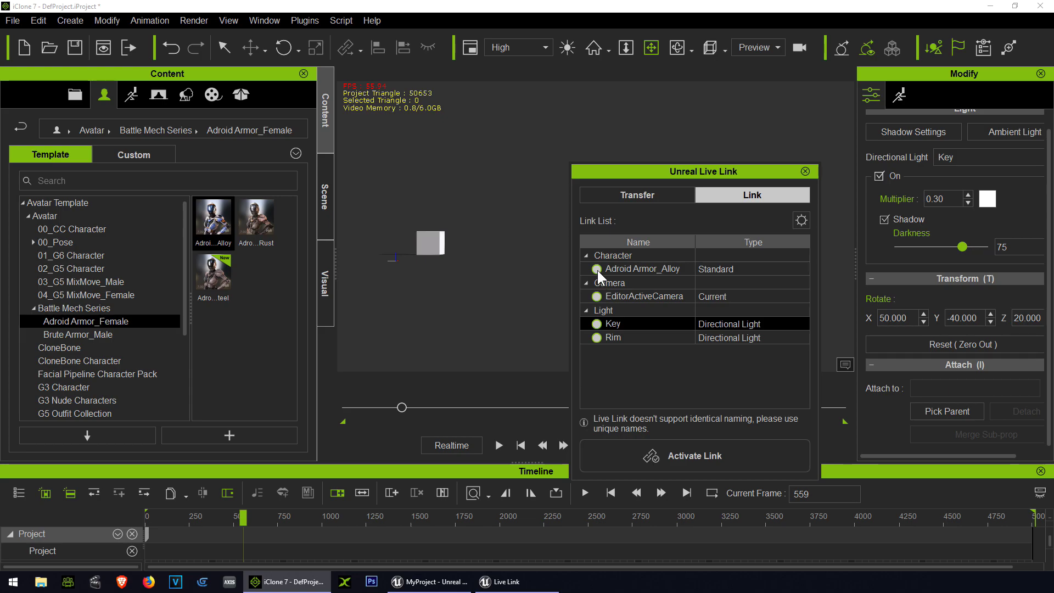
left_click(597, 323)
Move the Live Link panel aside and bring Unreal Engine forward with its Live Link window.
left_click_drag(692, 174, 496, 144)
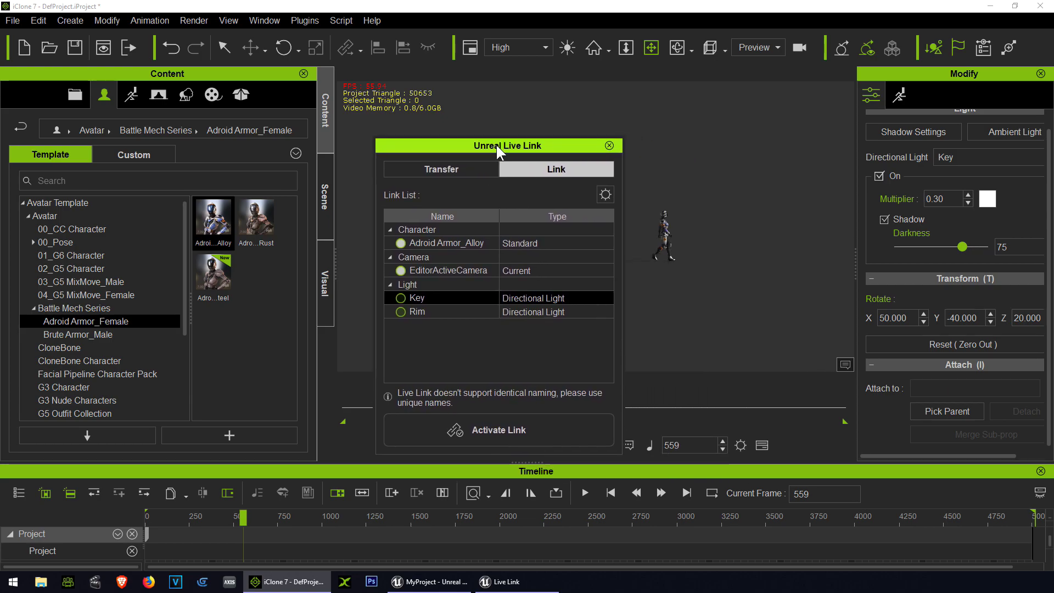
key("alt+Tab")
left_click_drag(551, 403, 410, 186)
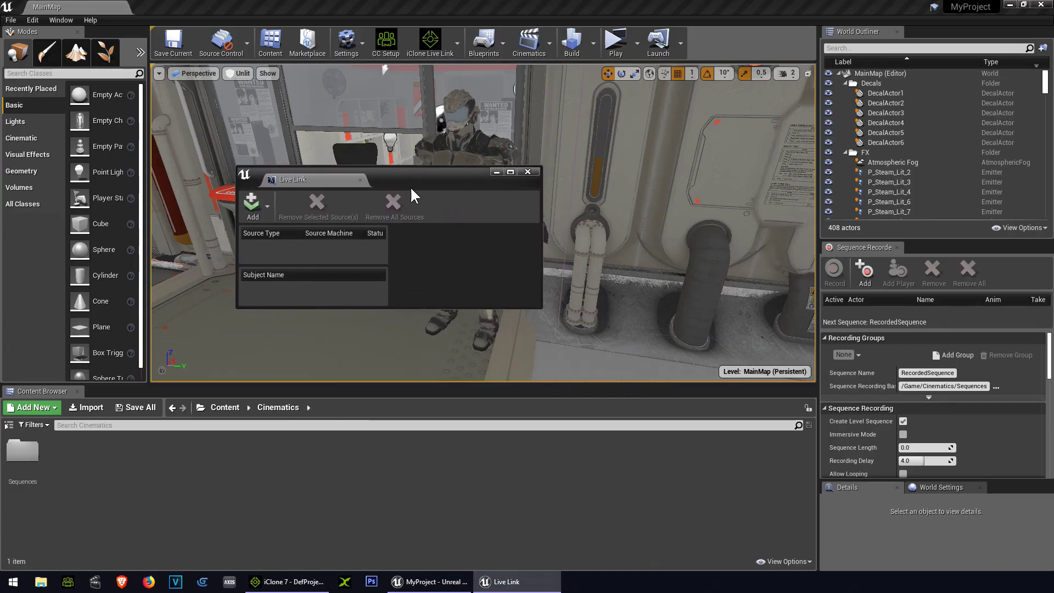
Add an iClone LiveLink source on port 54321 in Unreal's Live Link window.
left_click(527, 172)
left_click(55, 18)
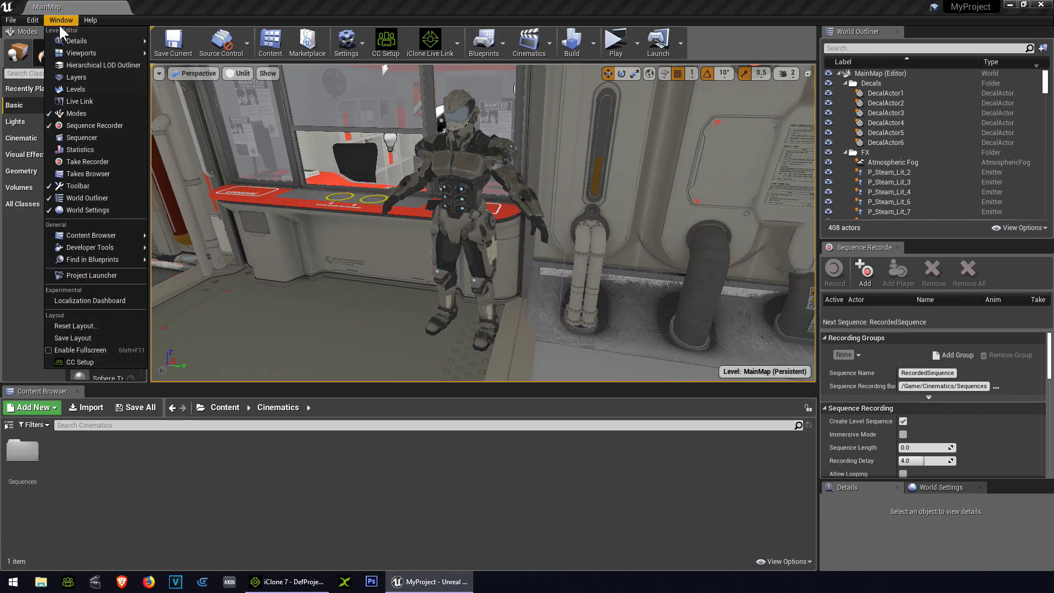
left_click(99, 104)
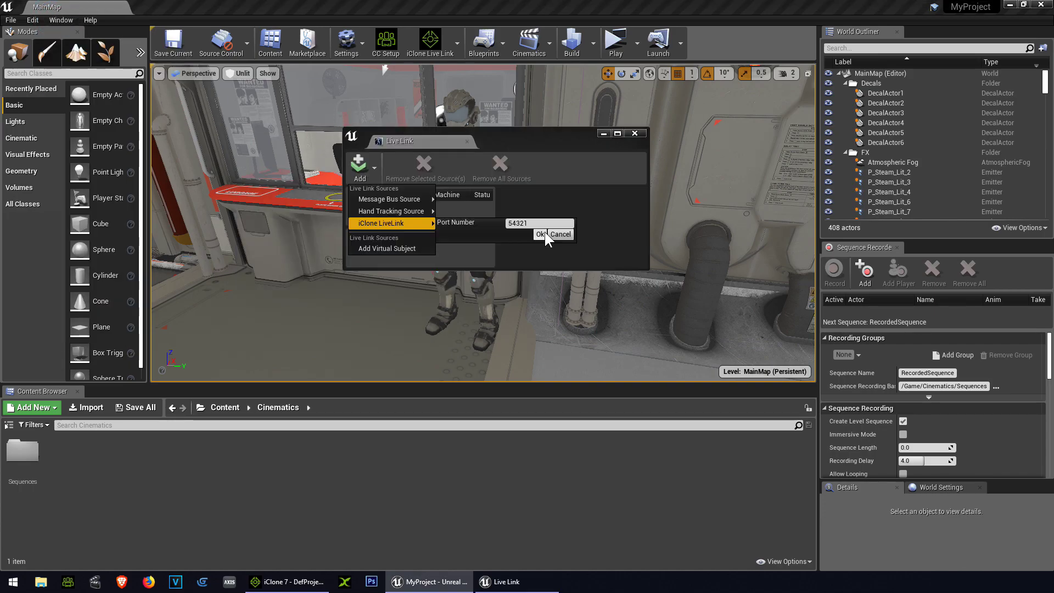
left_click(374, 168)
mouse_move(426, 225)
left_click(540, 234)
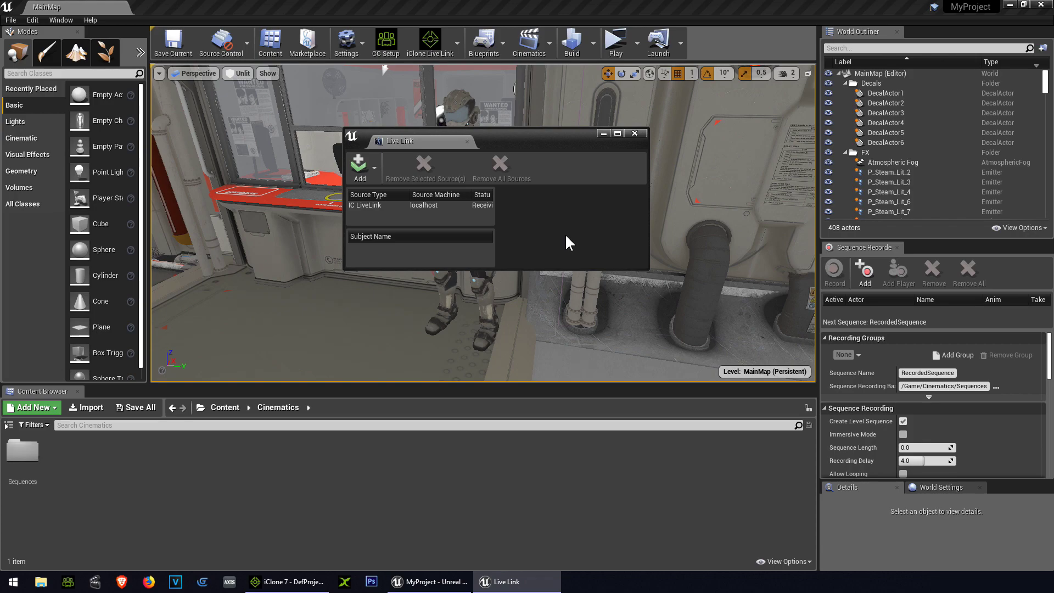
Move the Live Link window aside and bring iClone 7 back in front, resized.
left_click_drag(565, 141, 280, 398)
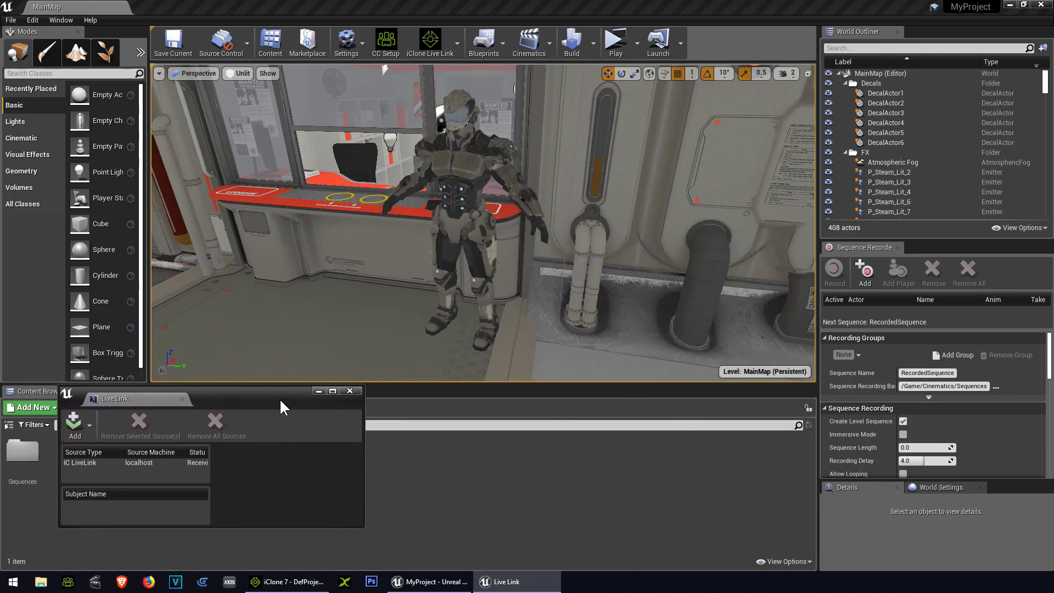
key("alt+Tab")
double_click(693, 8)
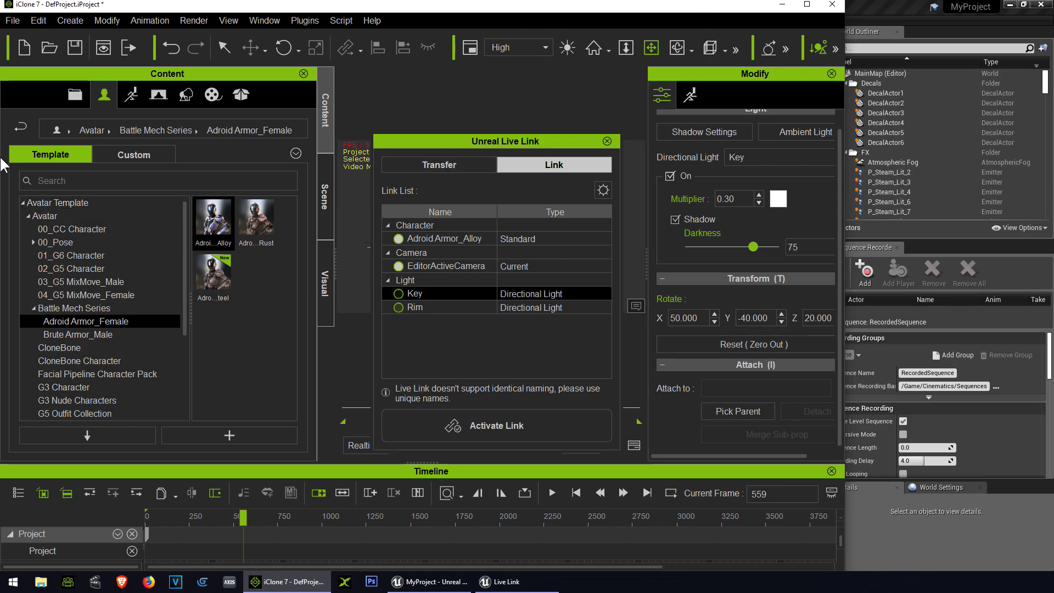
Move the iClone window and Live Link dialog aside, and close the Content, Scene and Visual panels.
left_click_drag(170, 8, 565, 67)
left_click_drag(540, 142, 951, 218)
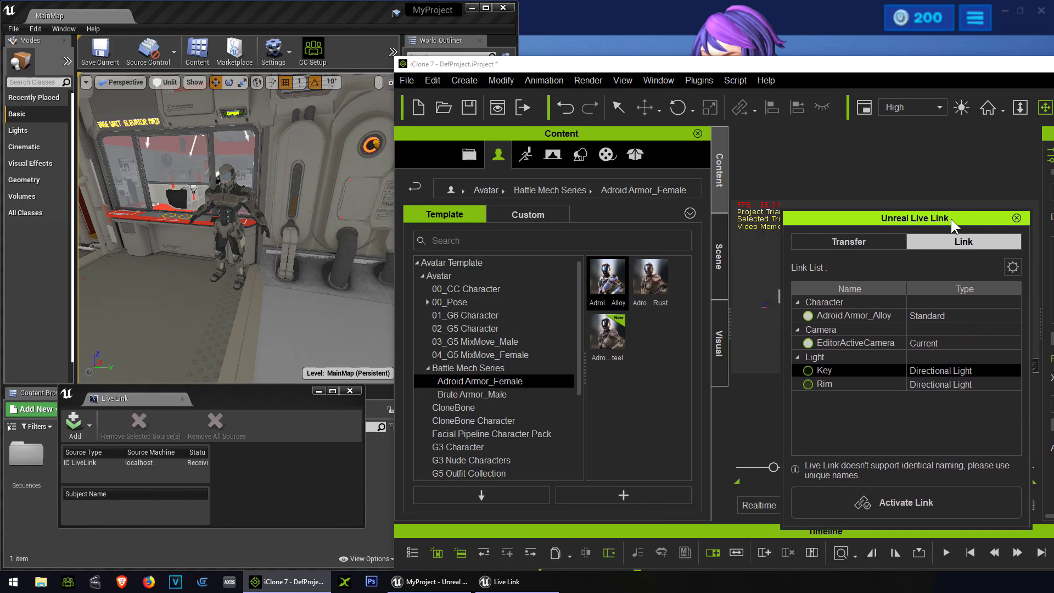
left_click(696, 133)
left_click(696, 133)
left_click(715, 139)
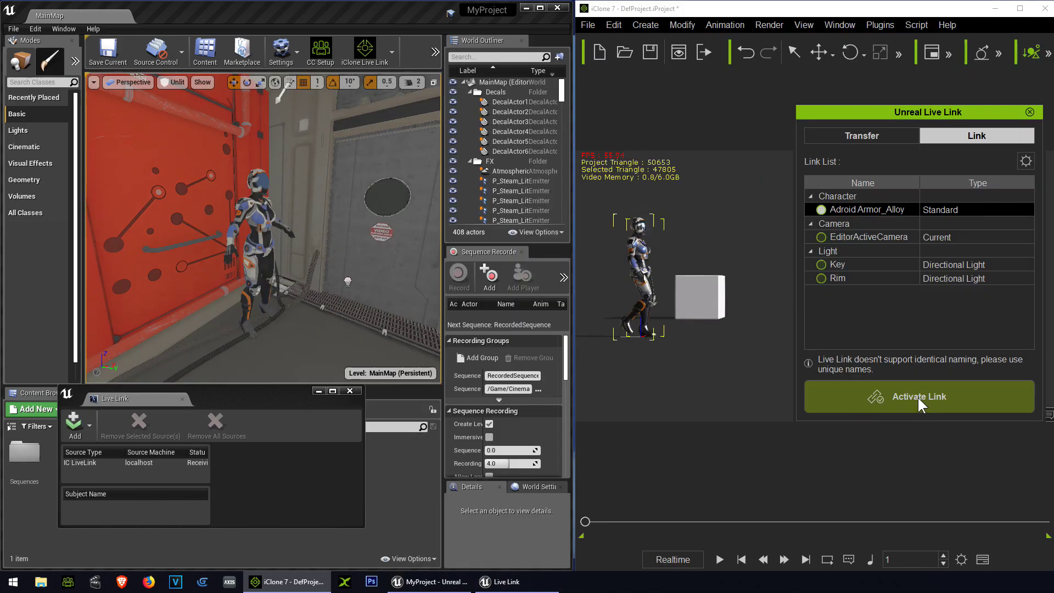
Activate the link to Unreal, switch Unreal to a wide view of the set, and play the walk.
left_click(917, 396)
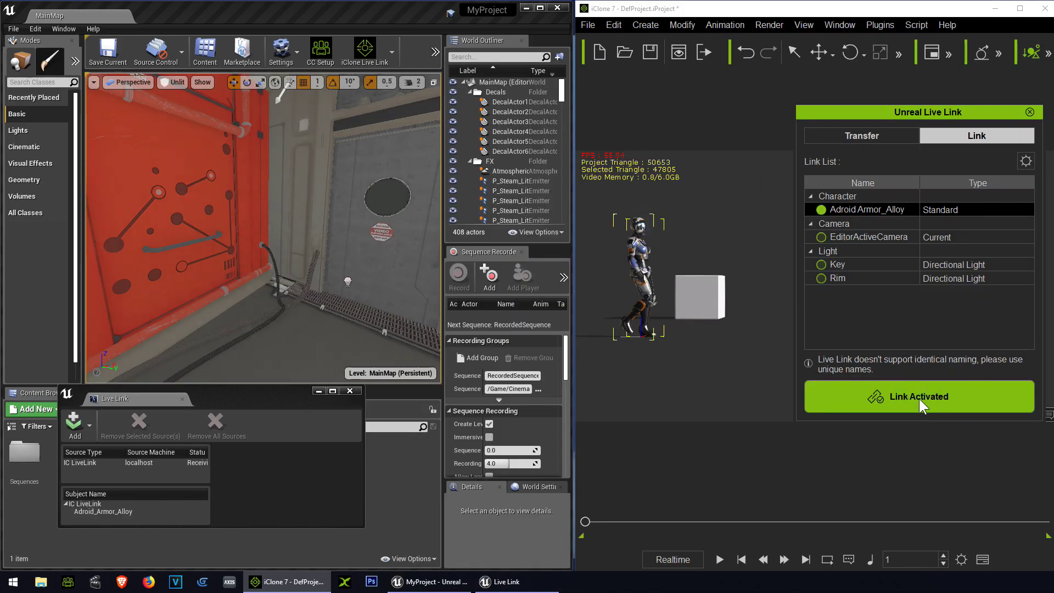
left_click(354, 289)
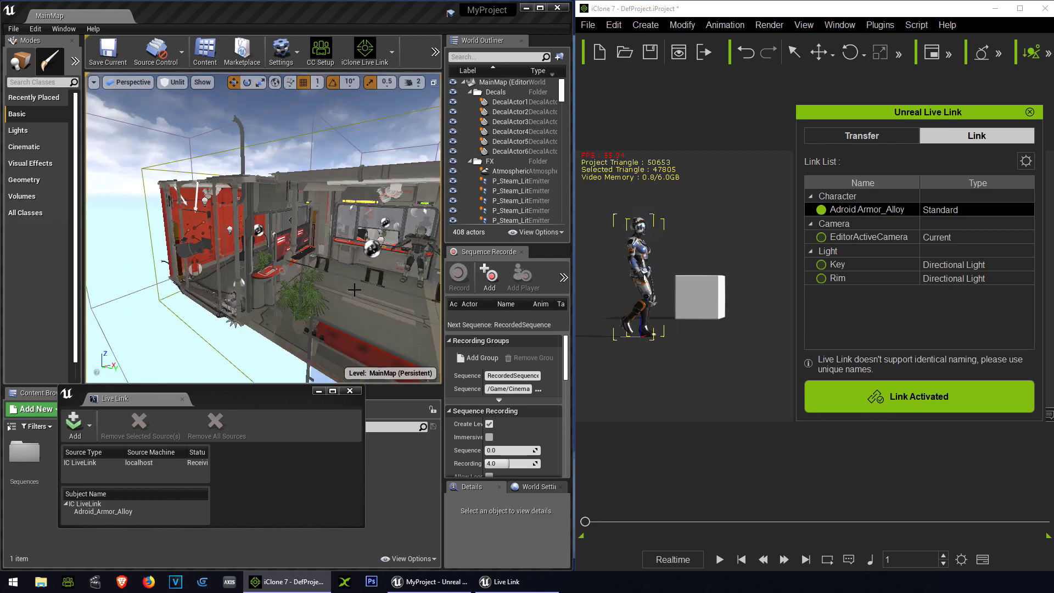
left_click(719, 559)
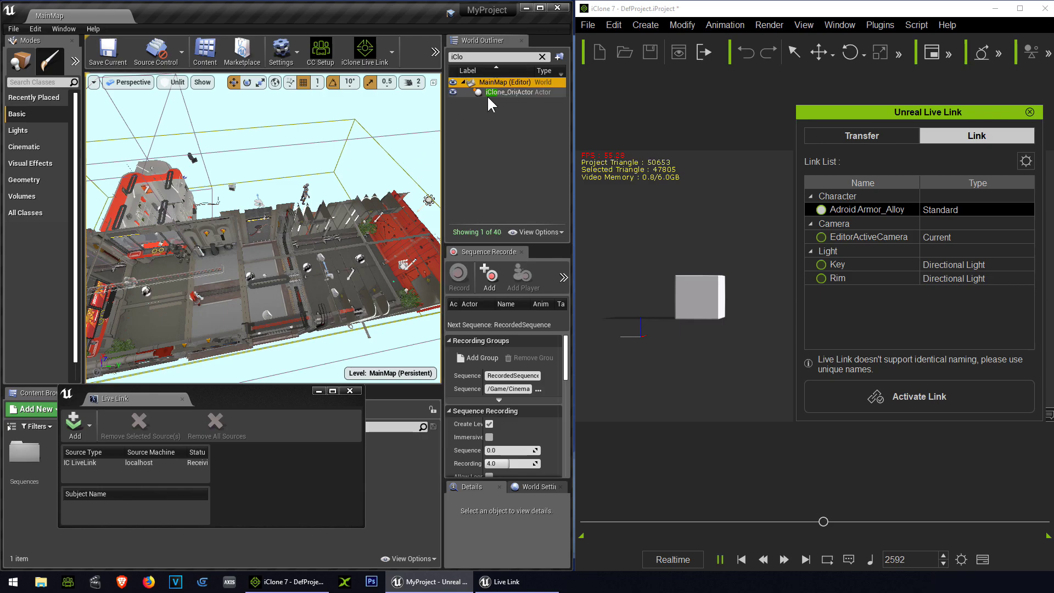
Select iClone_OriActor in the World Outliner and bring the view in close to the iClone origin.
left_click(524, 92)
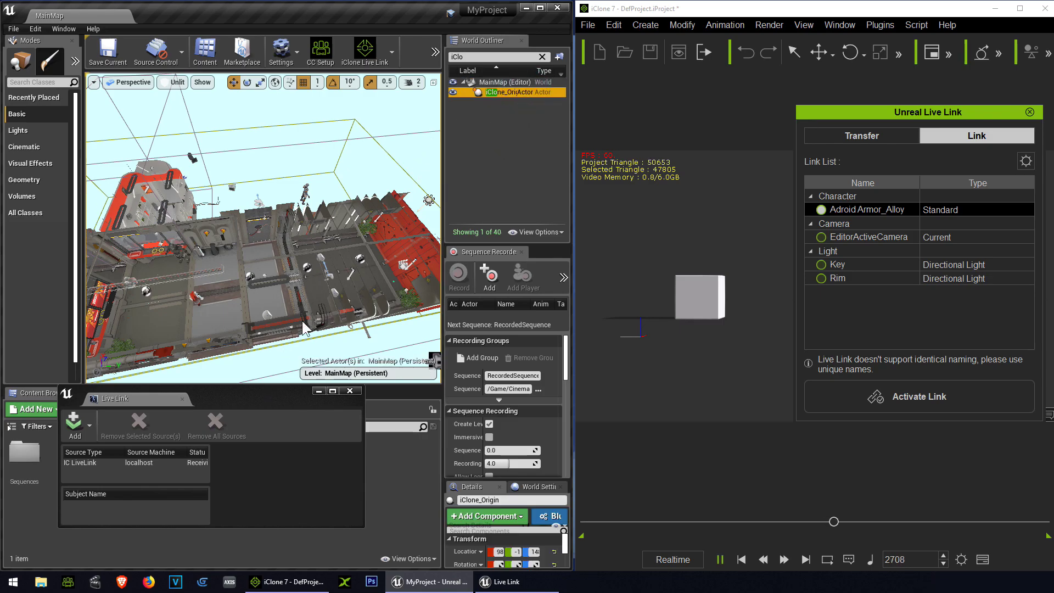
right_click_drag(302, 320, 319, 314)
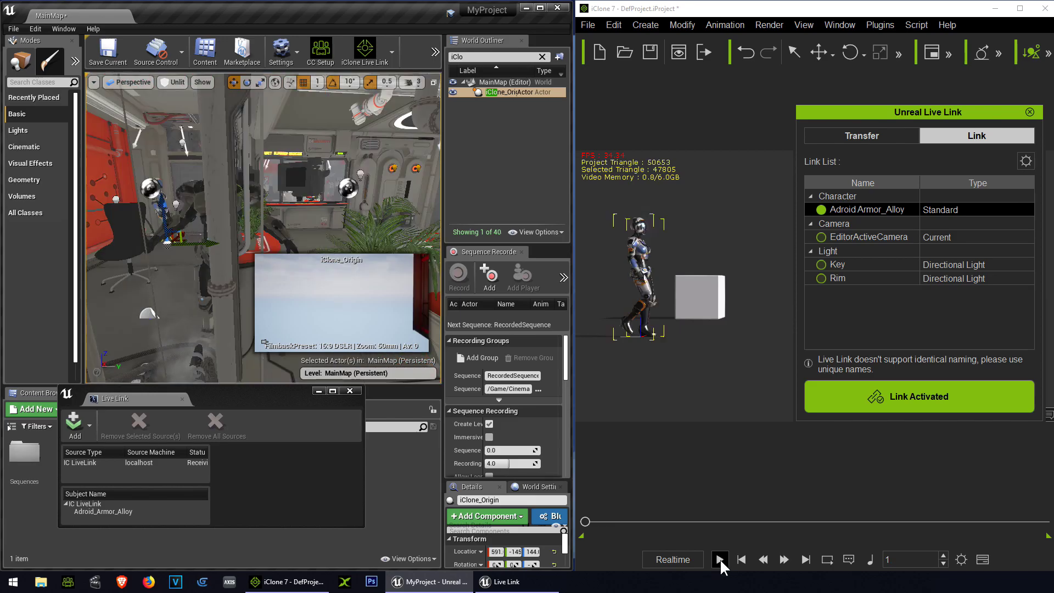
Replay the walk from frame 1 to watch it stream into Unreal, then stop and scrub to about frame 1002.
left_click(720, 559)
left_click(450, 285)
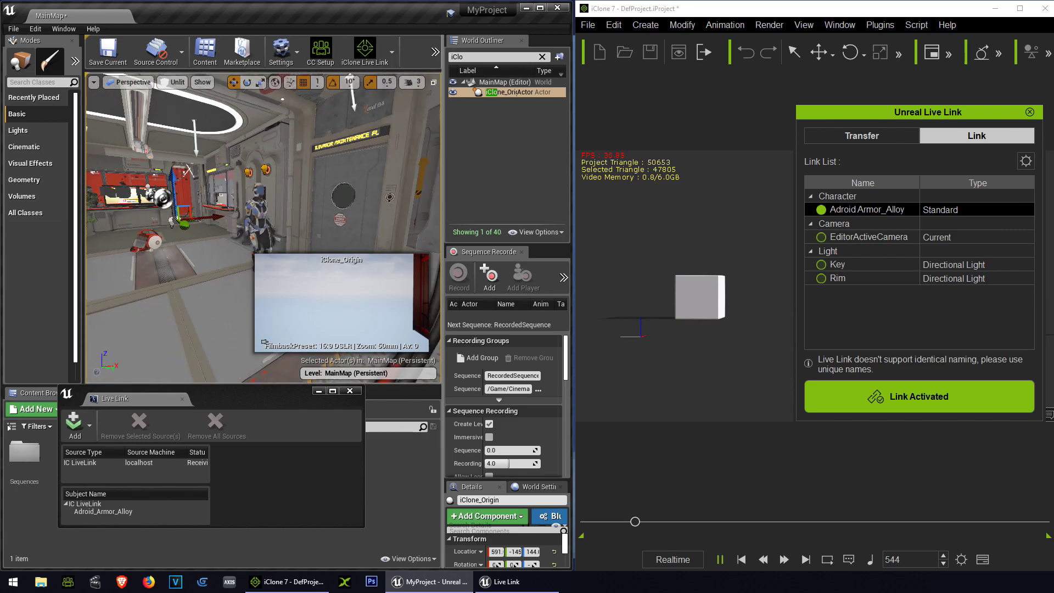
left_click(720, 560)
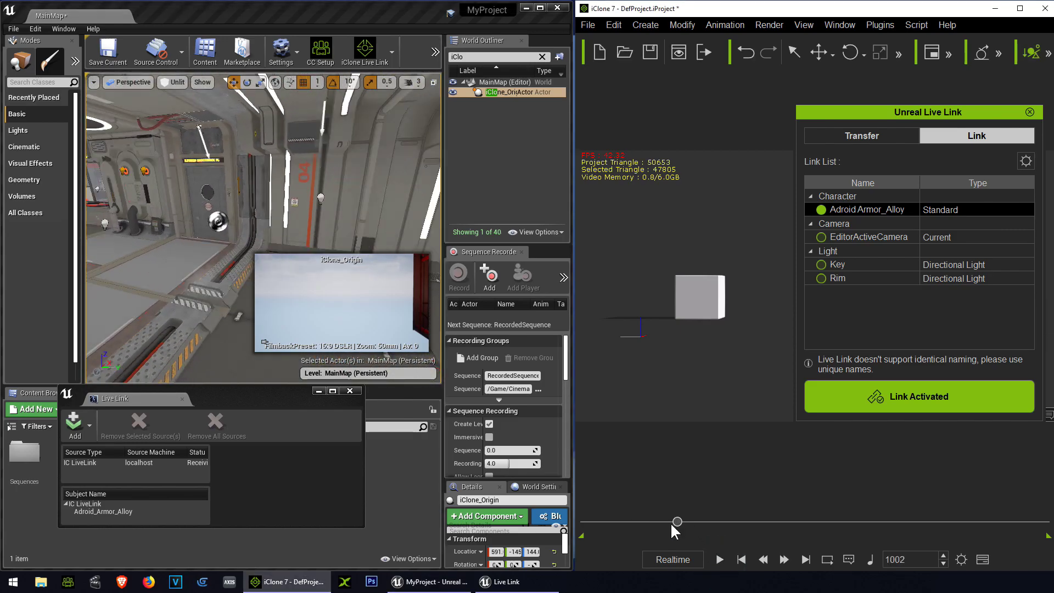
left_click_drag(670, 522, 555, 525)
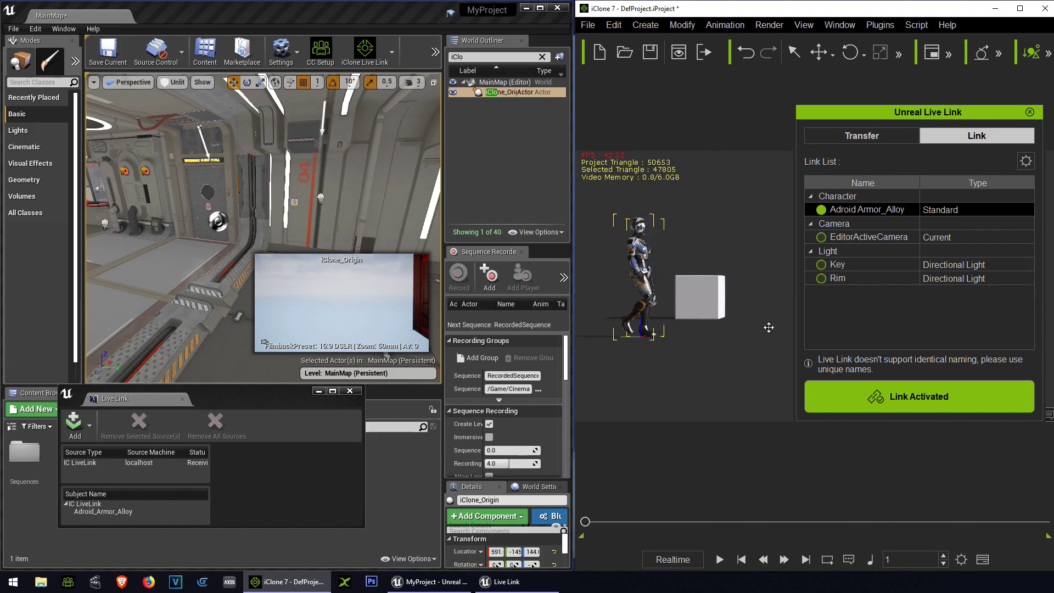
Deactivate the Live Link connection and maximize the iClone window.
left_click(930, 401)
key("super+Up")
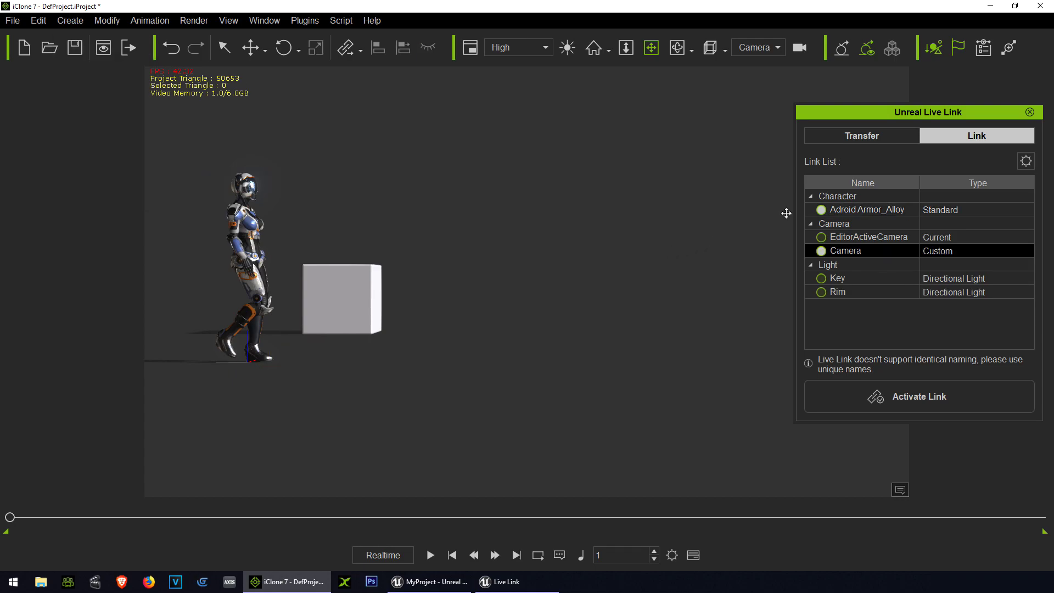
scroll(463, 249, "down", 2)
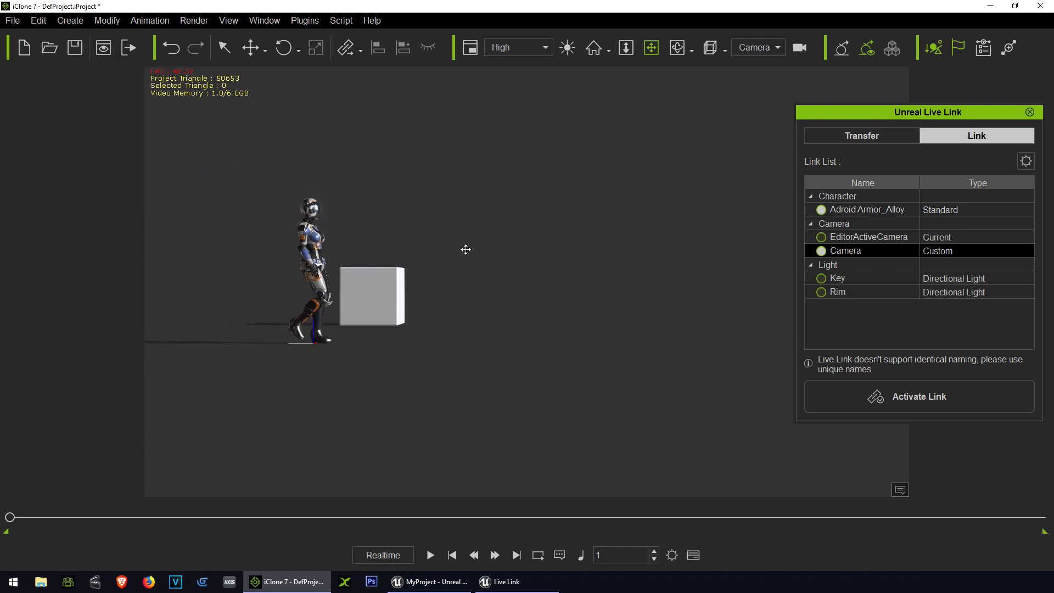
scroll(345, 250, "up", 3)
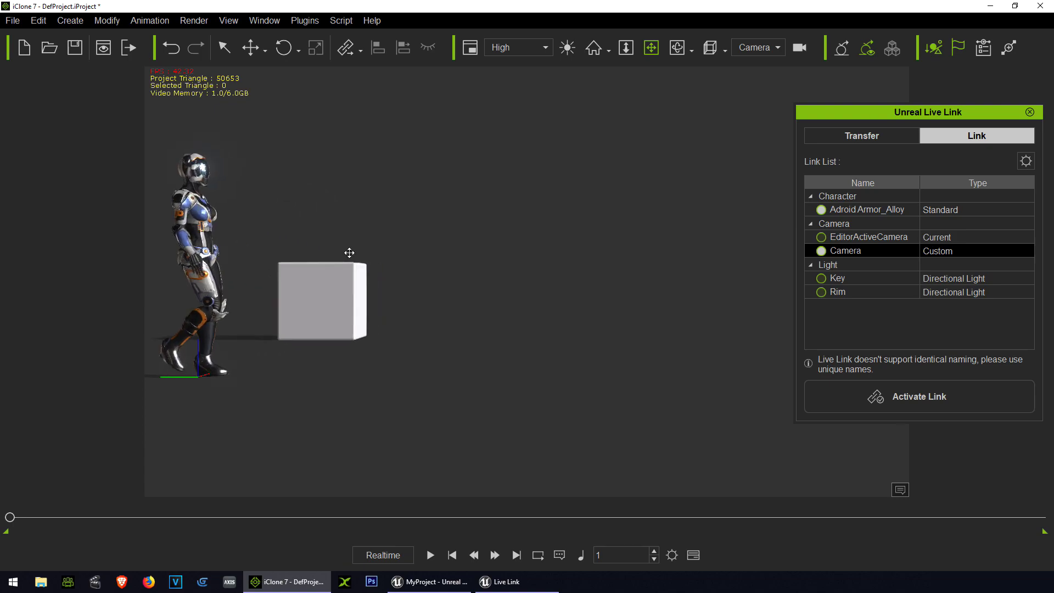
Look through the Preview camera and pull the view far back so the character appears small.
scroll(458, 259, "up", 3)
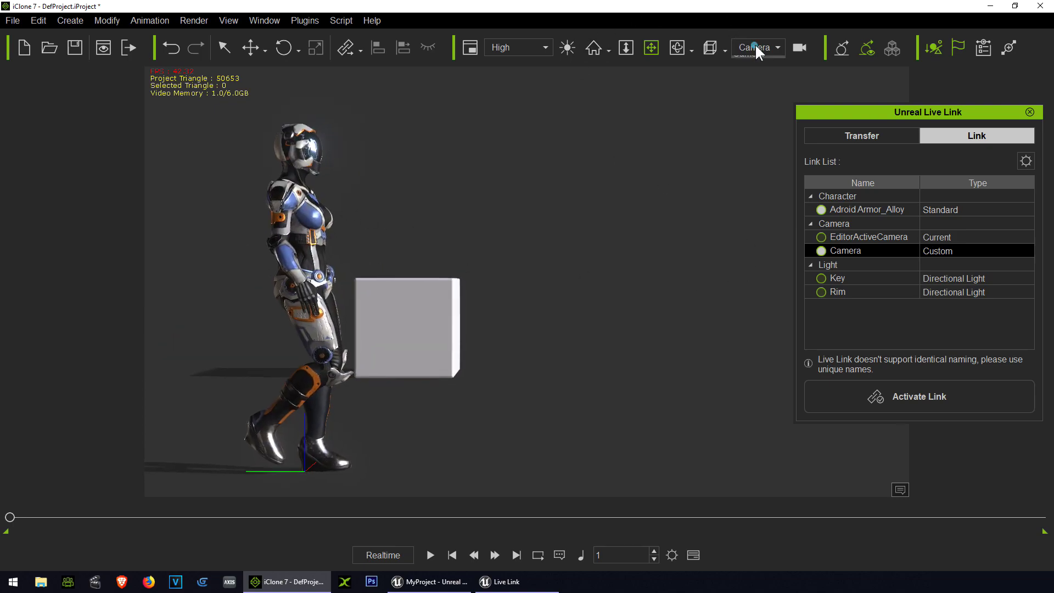
left_click(759, 61)
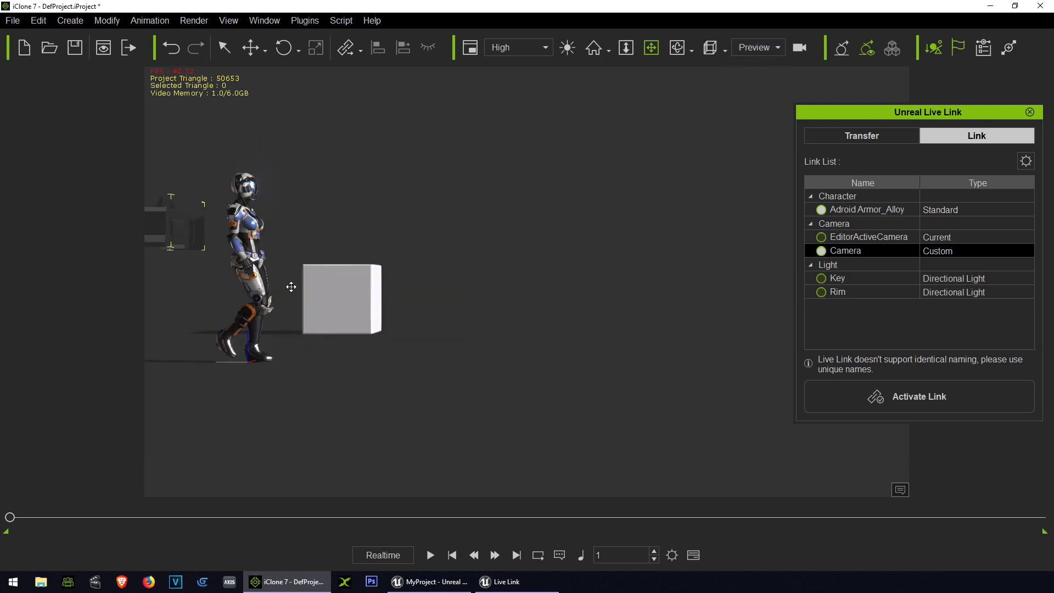
right_click_drag(290, 287, 327, 271)
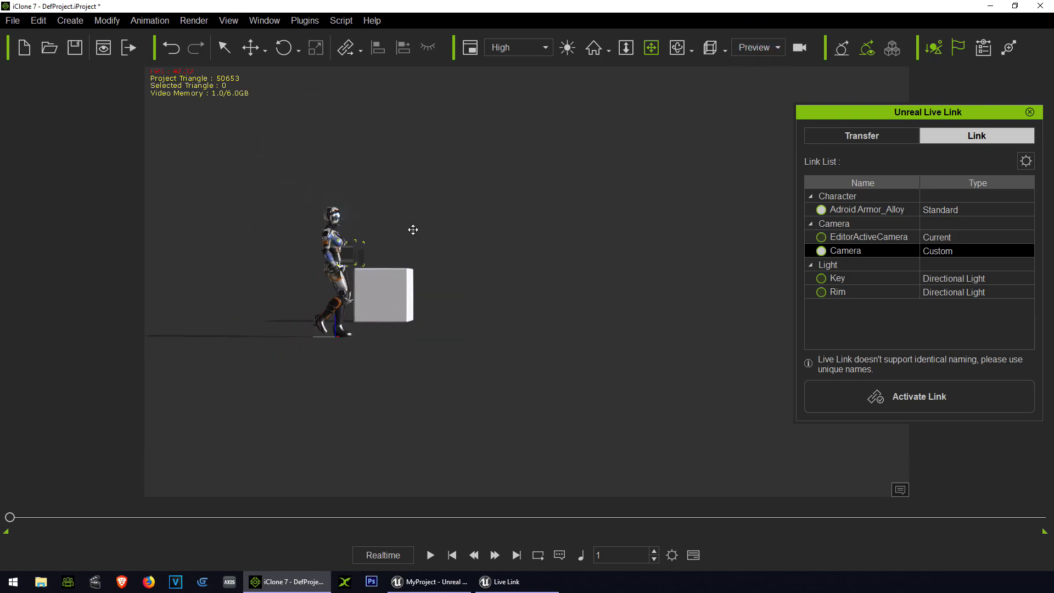
right_click_drag(412, 229, 473, 278)
right_click_drag(596, 324, 503, 334)
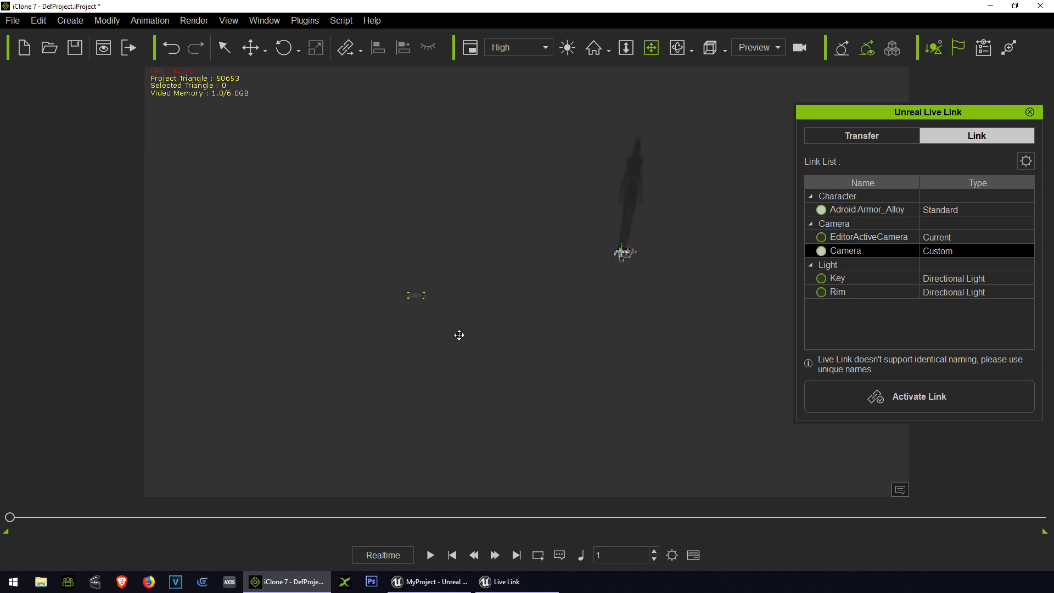
Show the Mini Viewport, move the Unreal Live Link panel left, and scrub the timeline to about frame 944.
left_click(265, 20)
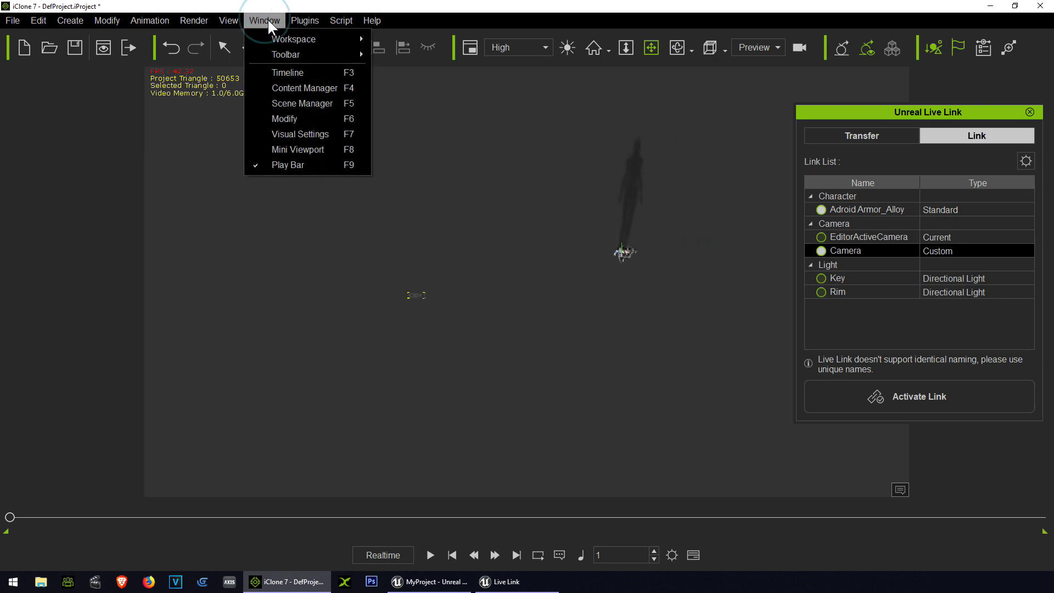
left_click(322, 154)
left_click_drag(939, 112, 179, 102)
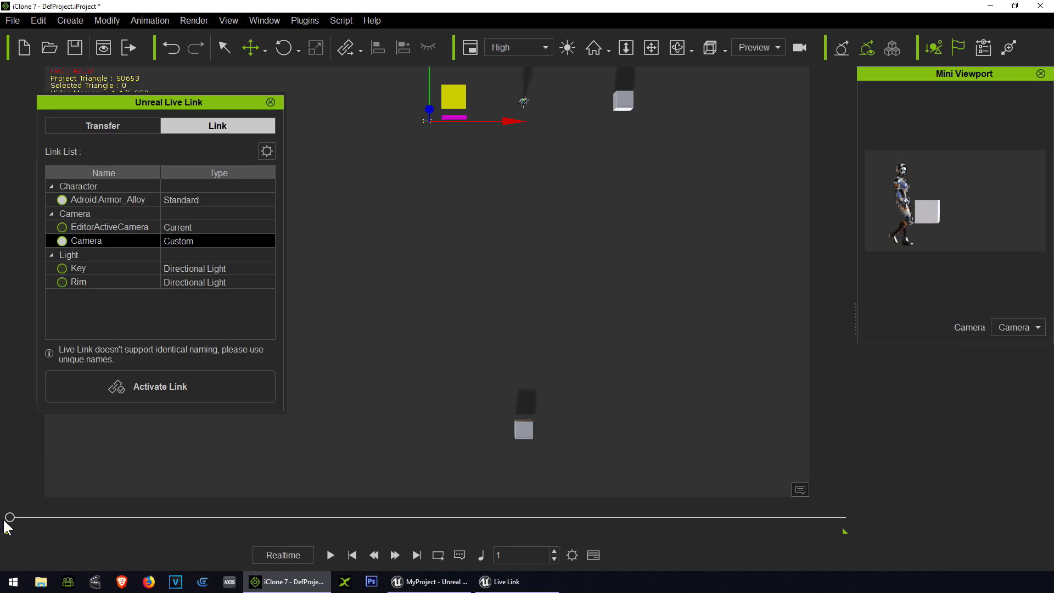
left_click_drag(9, 517, 171, 553)
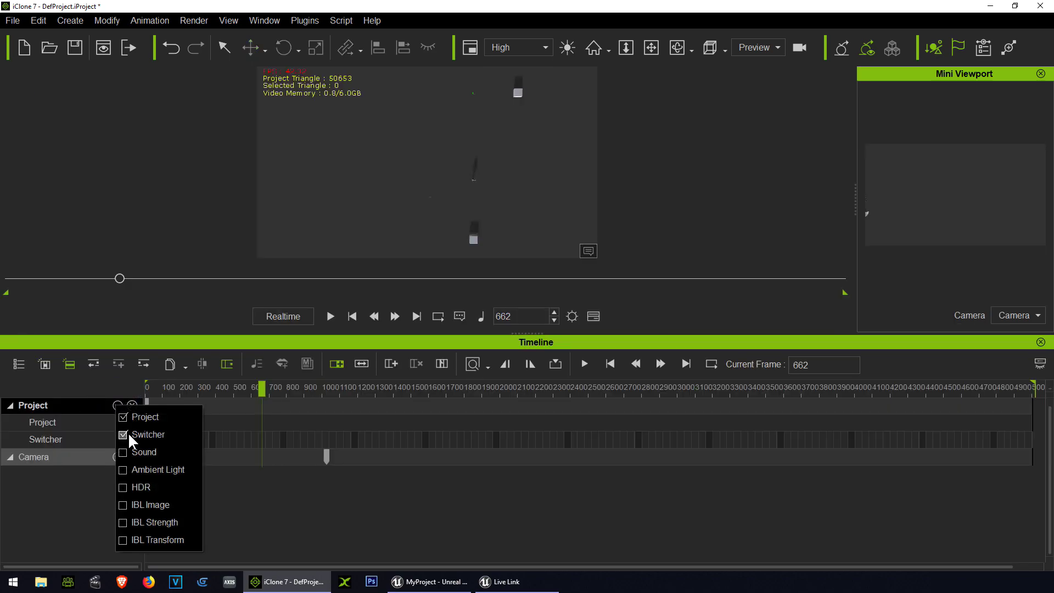
Put the playhead at frame 984 and expand the Camera track to show its Transform sub-track.
left_click(319, 525)
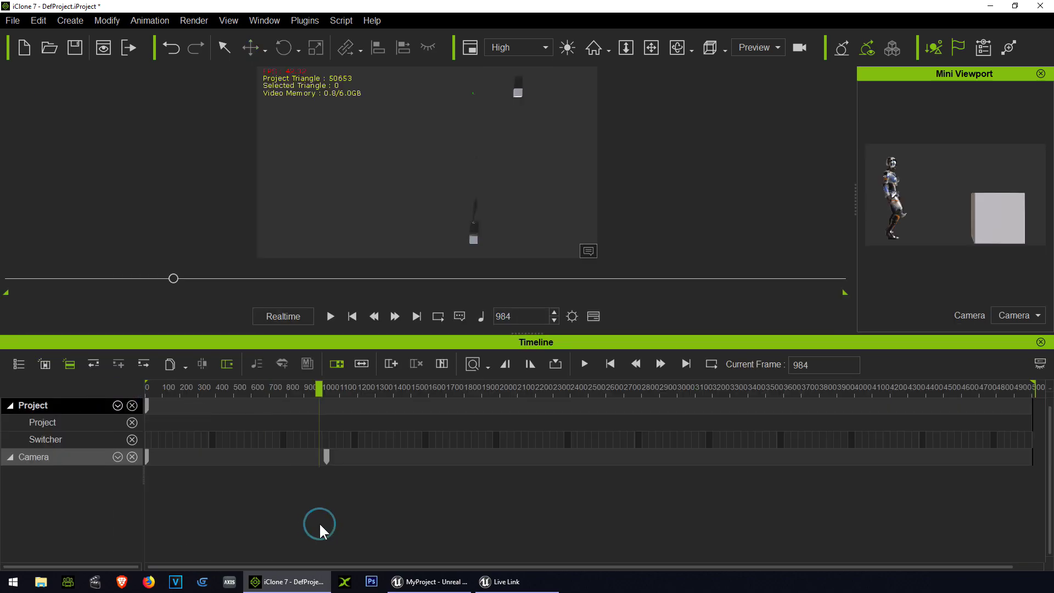
left_click(11, 461)
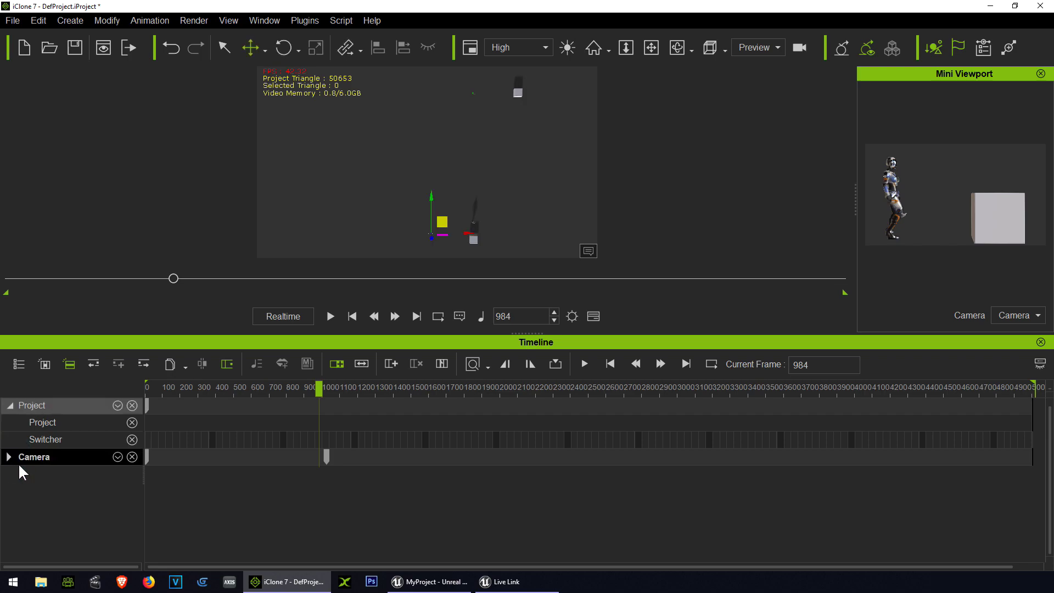
left_click(9, 457)
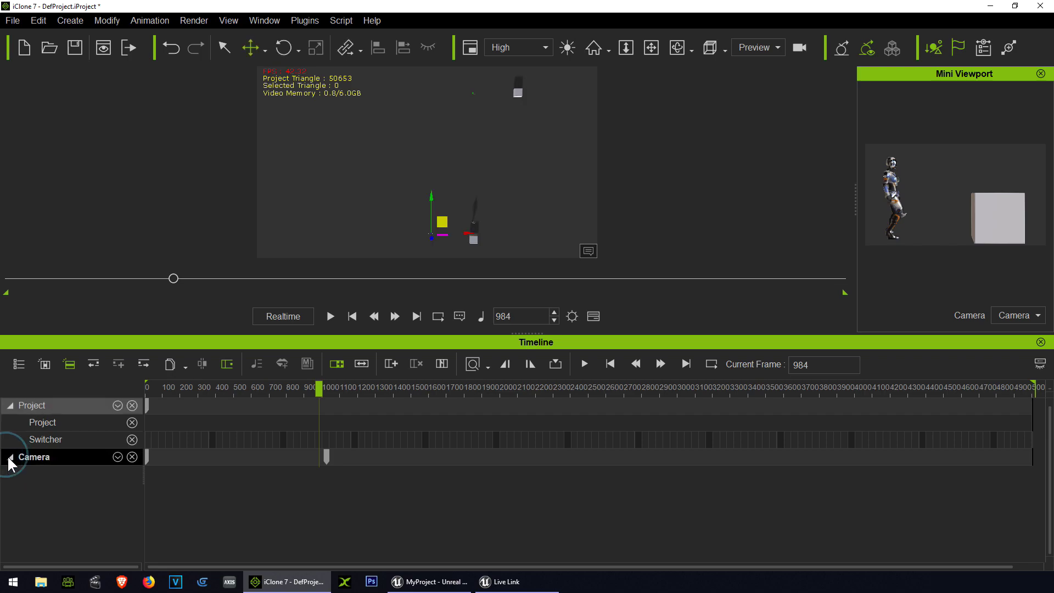
left_click(118, 456)
left_click(133, 471)
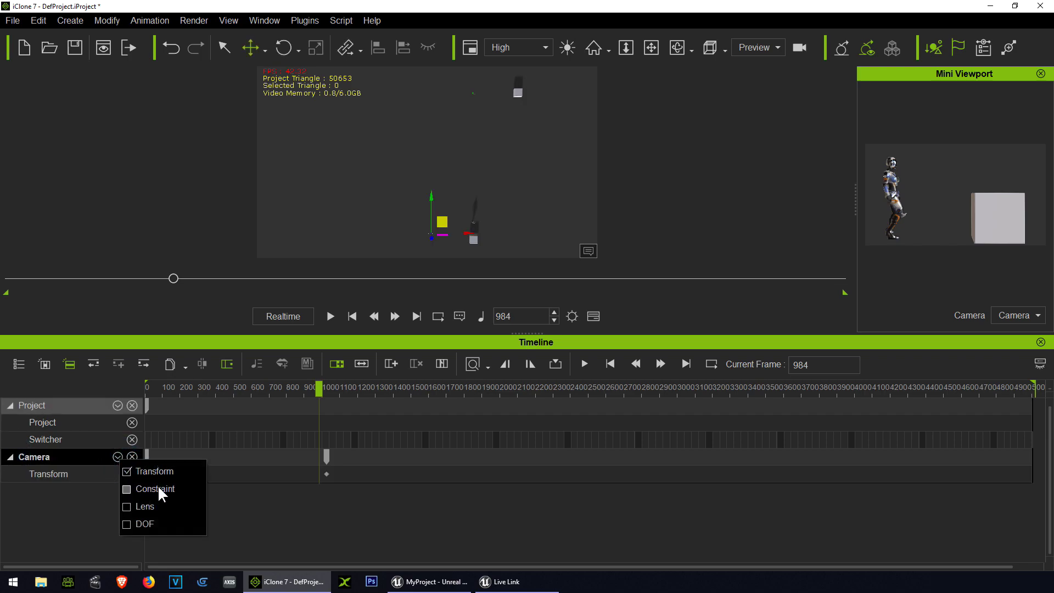
Set the first Camera Transform key's transition curve preset to Linear.
left_click(323, 475)
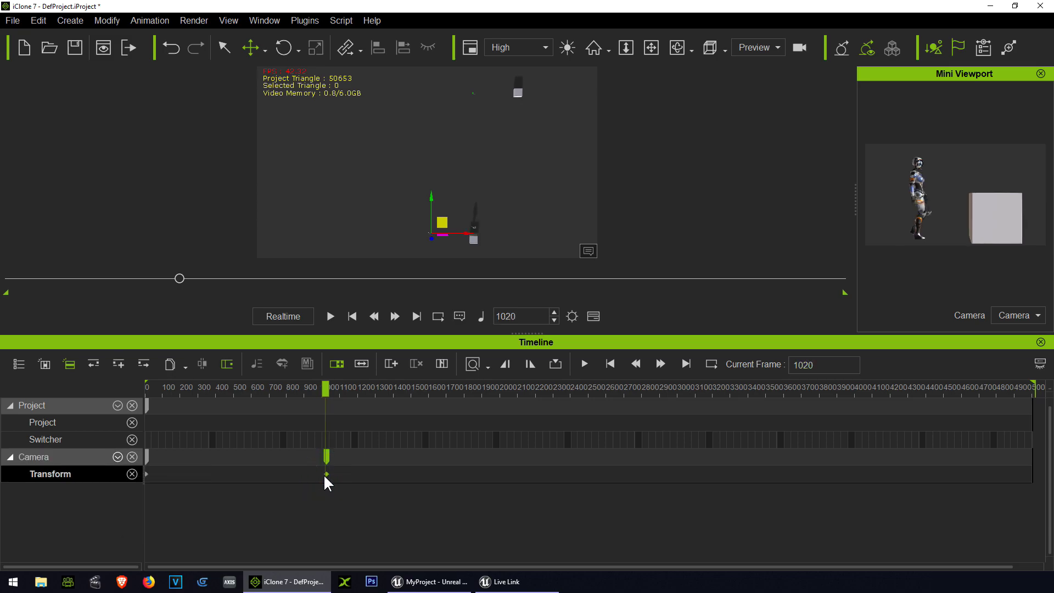
right_click(324, 476)
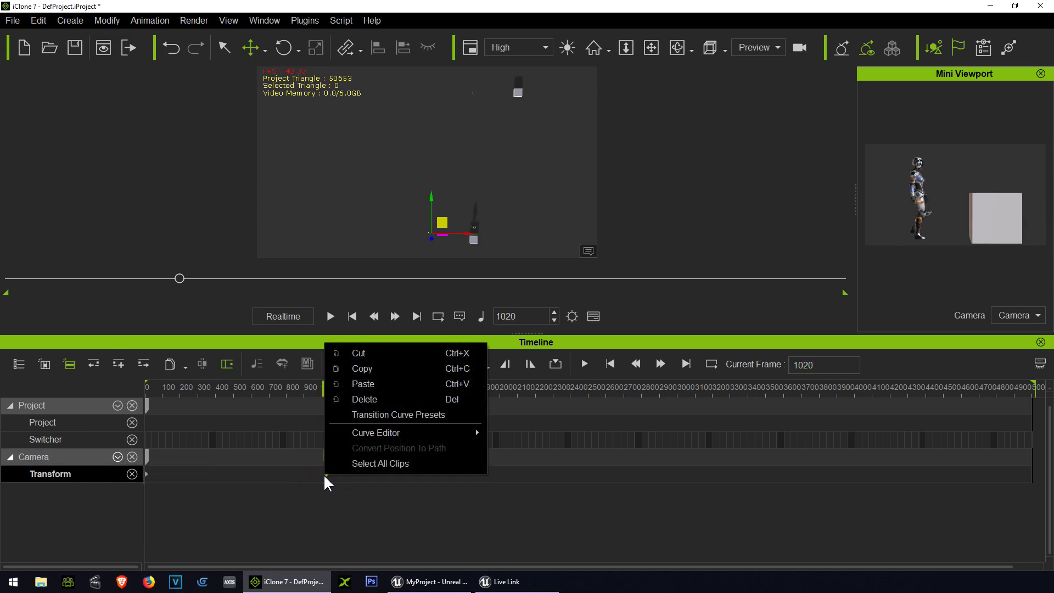
left_click(396, 415)
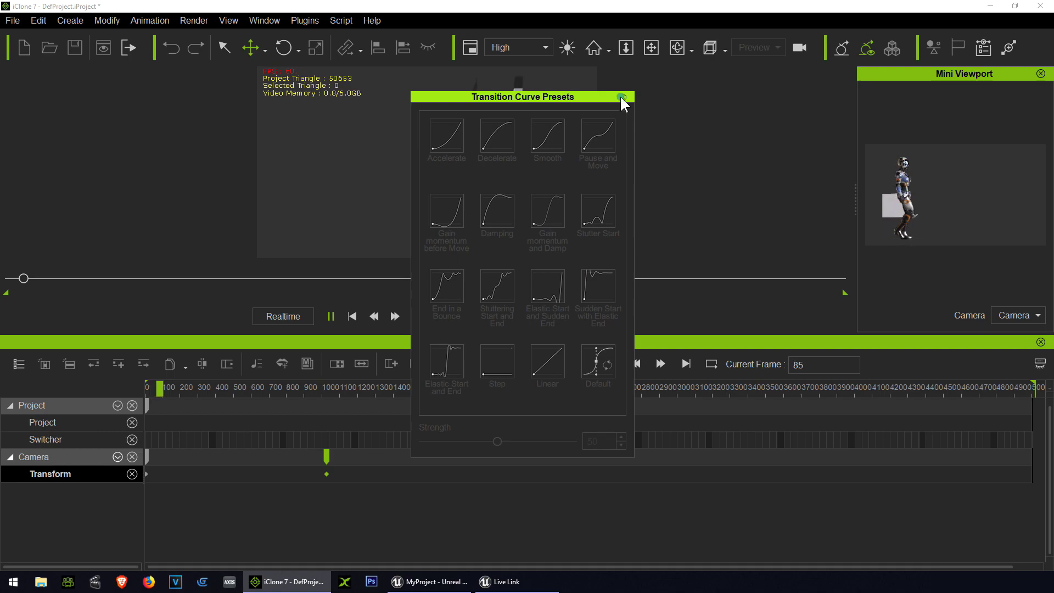
left_click(621, 97)
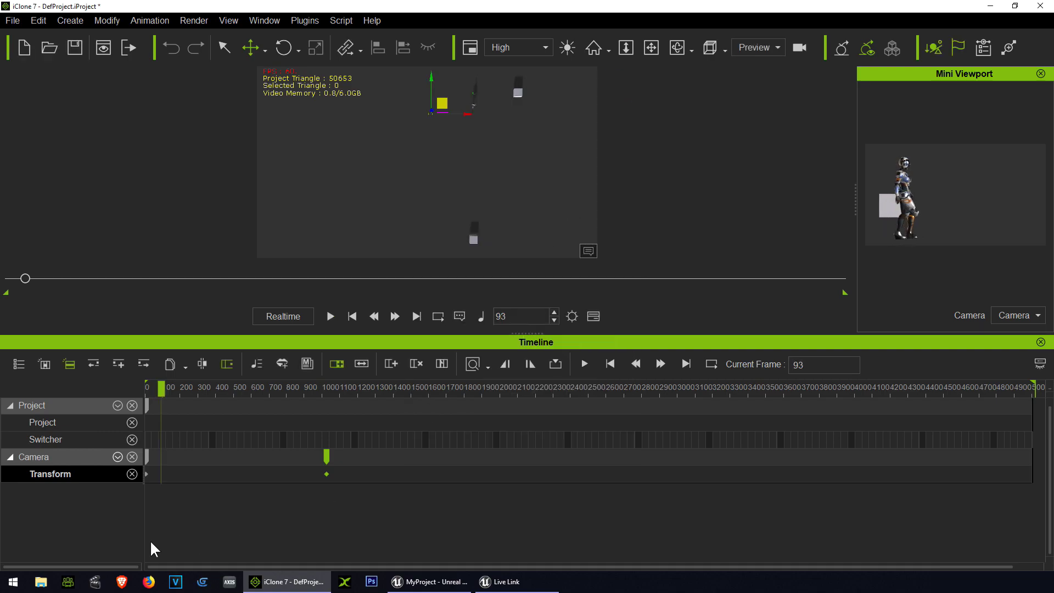
left_click(147, 473)
right_click(147, 473)
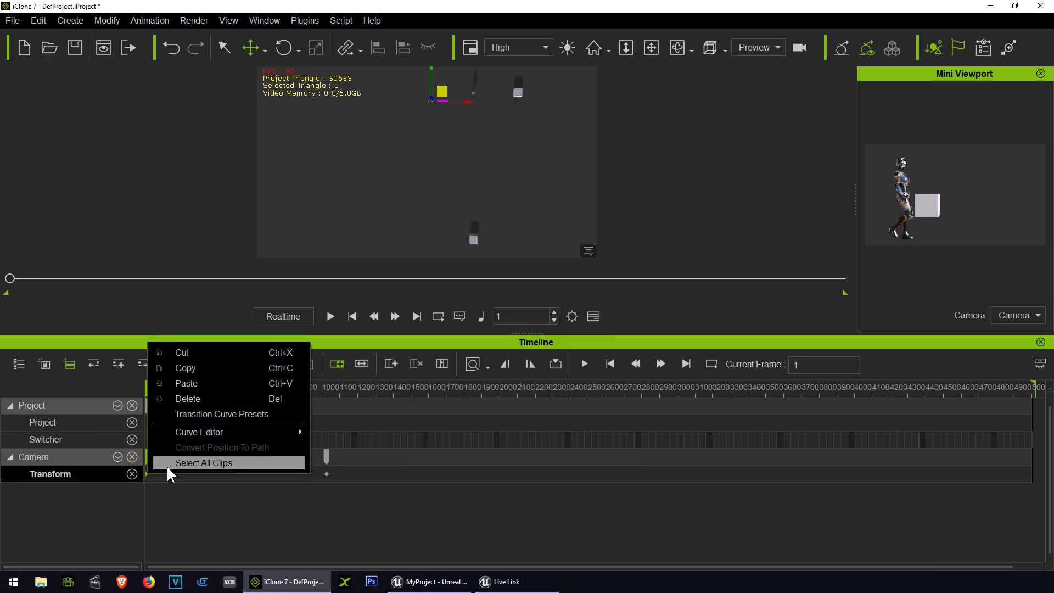
left_click(246, 408)
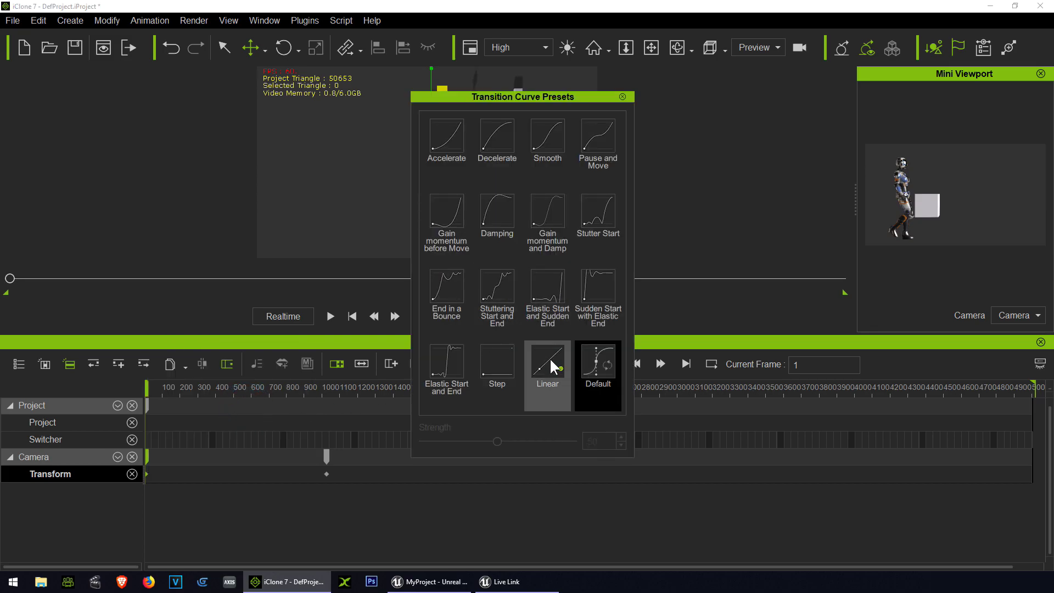
left_click(549, 358)
Widen the Mini Viewport panel and play then stop the animation.
left_click(622, 97)
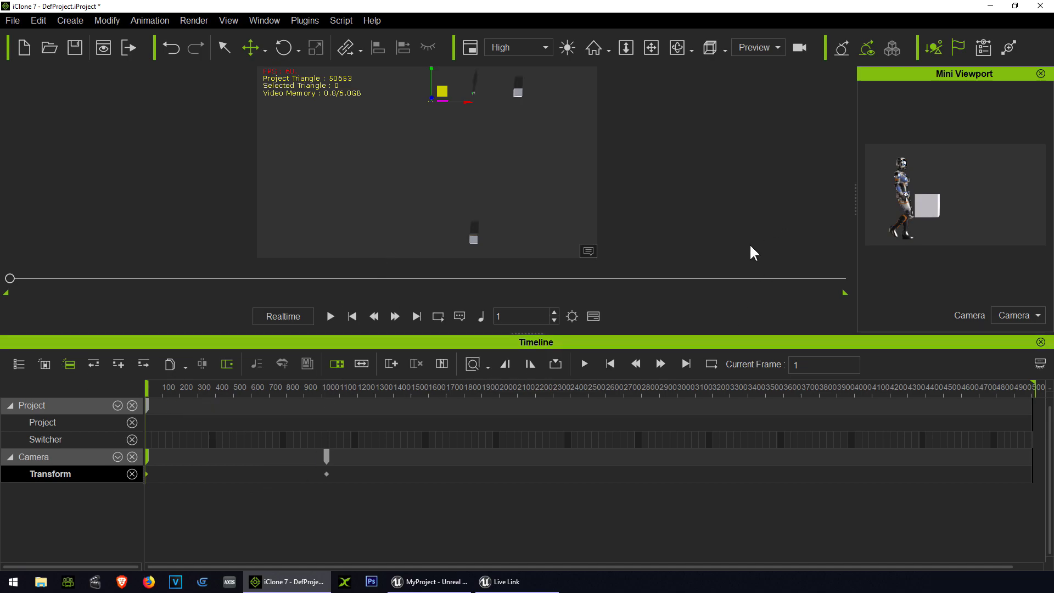
left_click_drag(856, 198, 623, 207)
key("space")
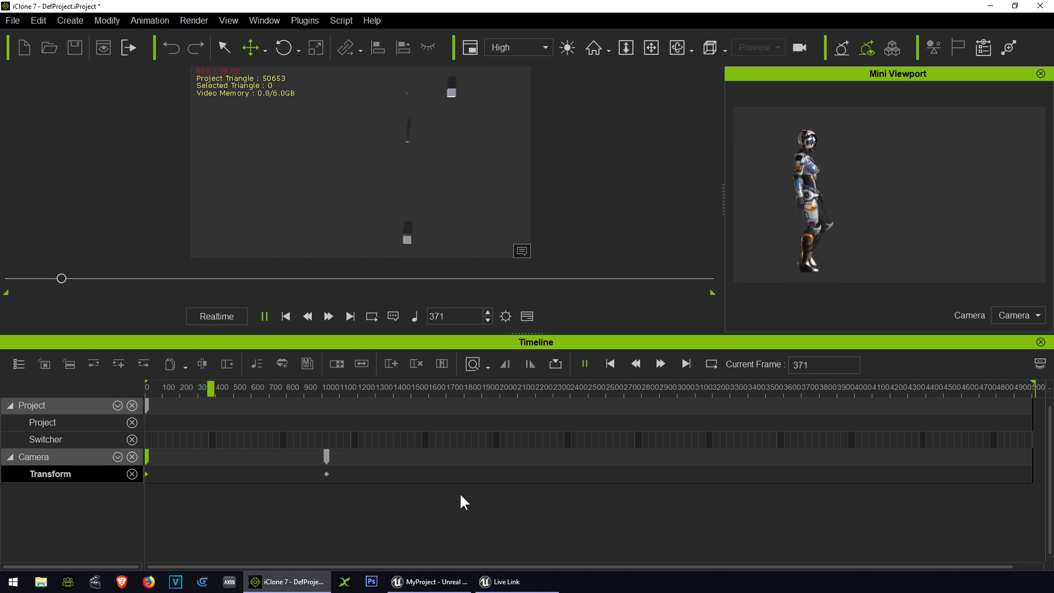
key("space")
Preview the main viewport through the Camera, panning and zooming to centre the android.
left_click(147, 458)
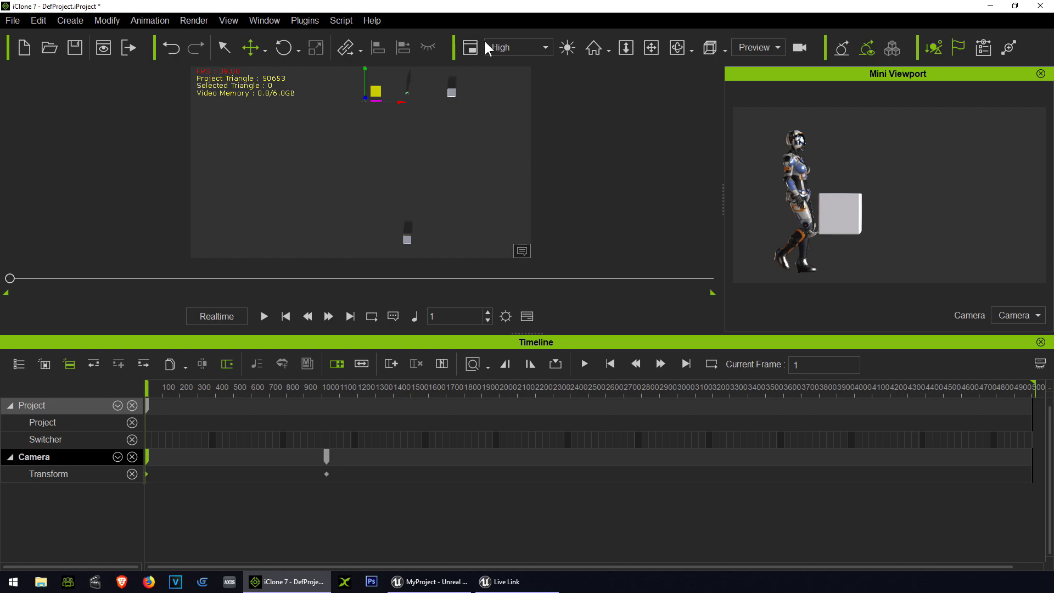
left_click(756, 48)
left_click(755, 82)
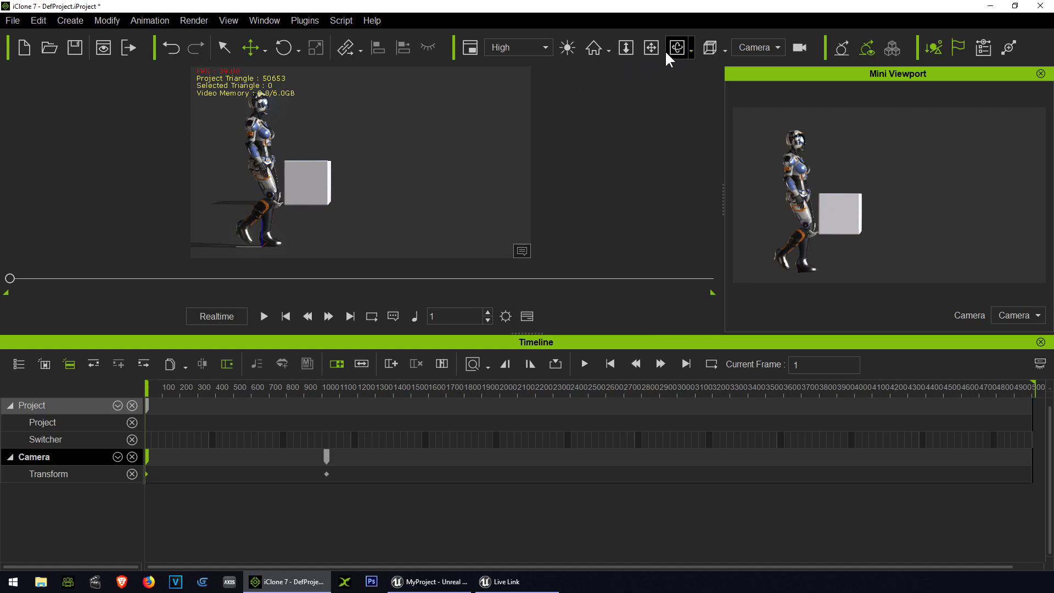
left_click(651, 47)
left_click_drag(360, 190, 414, 170)
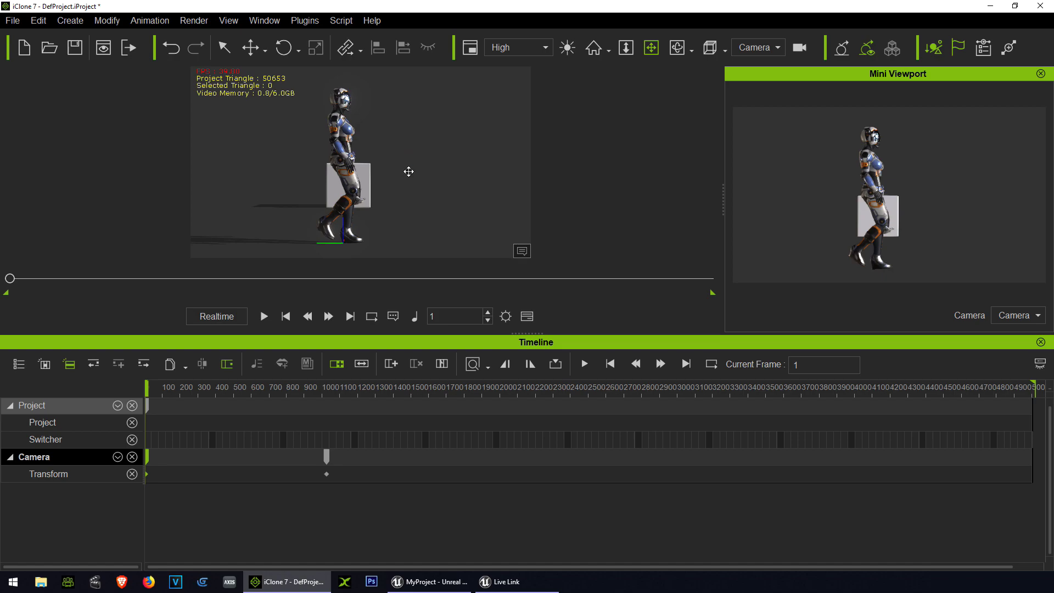
scroll(409, 171, "up", 1)
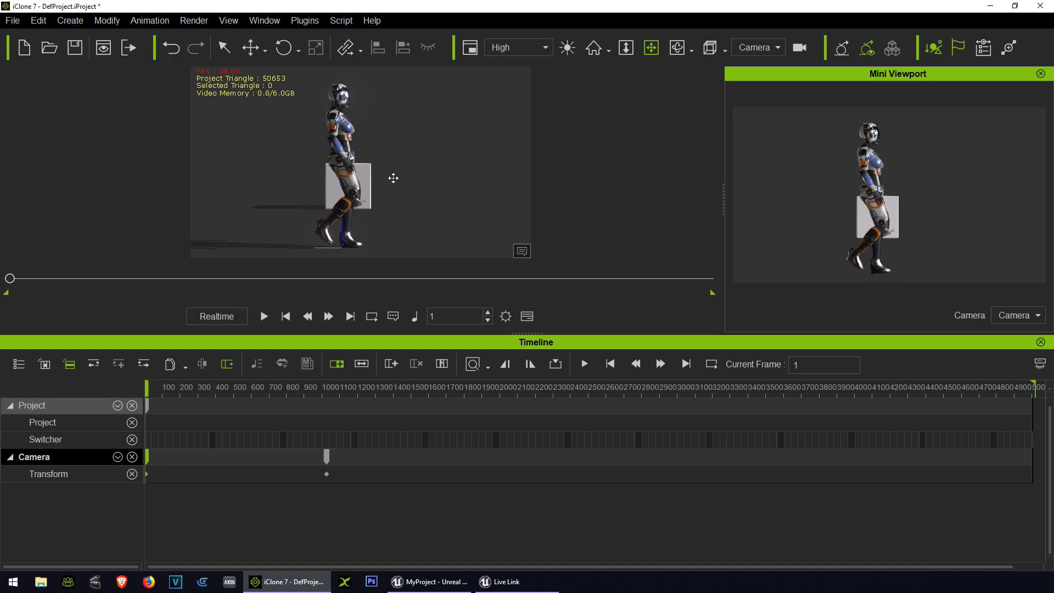
Play the walk, rewind to frame 1 and replay it while turning the Unreal view toward the character.
key("space")
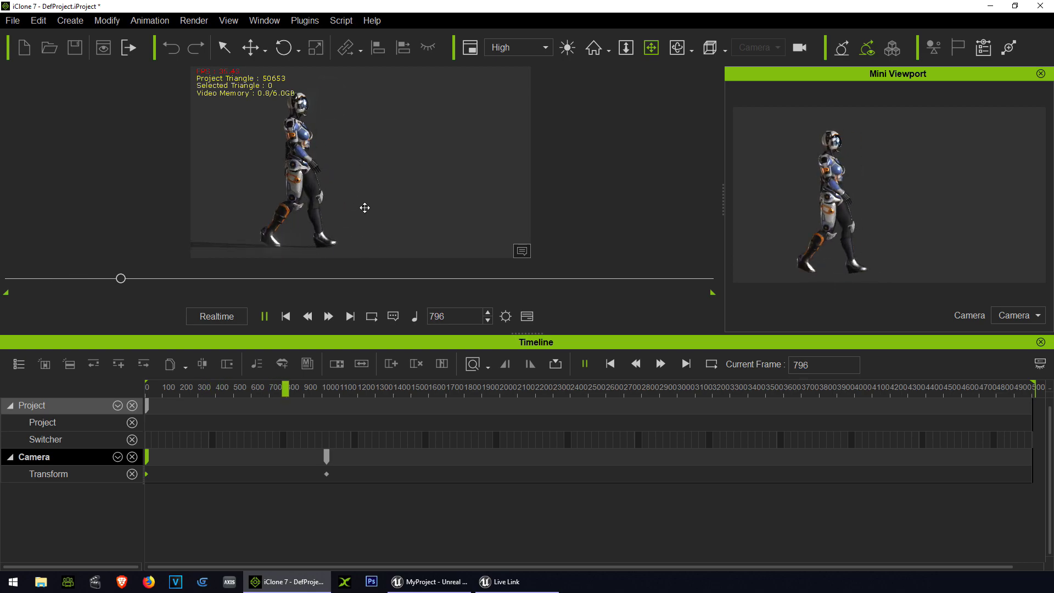
key("space")
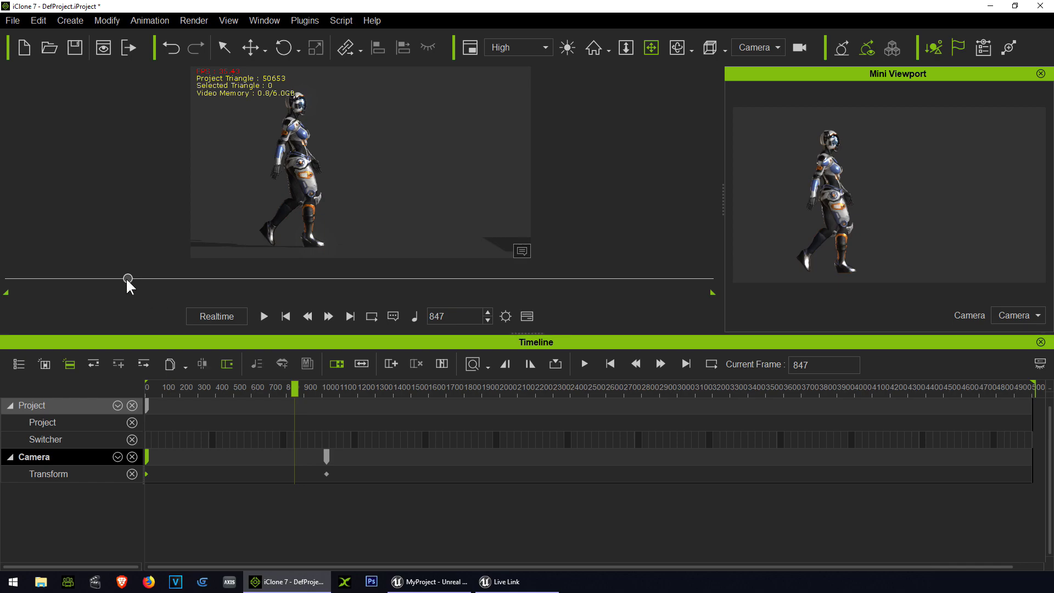
left_click_drag(128, 280, 5, 295)
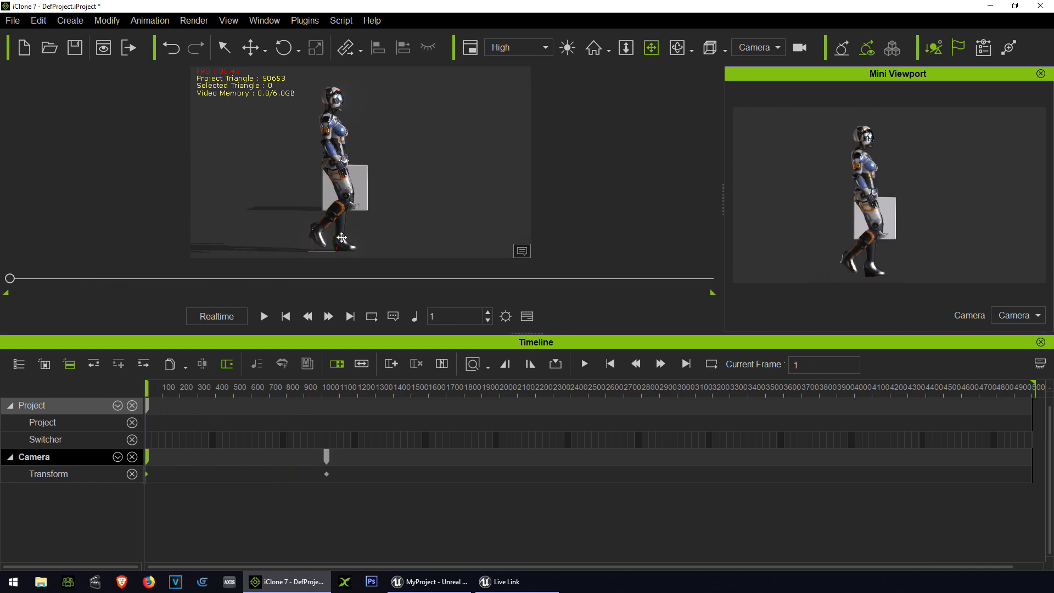
key("space")
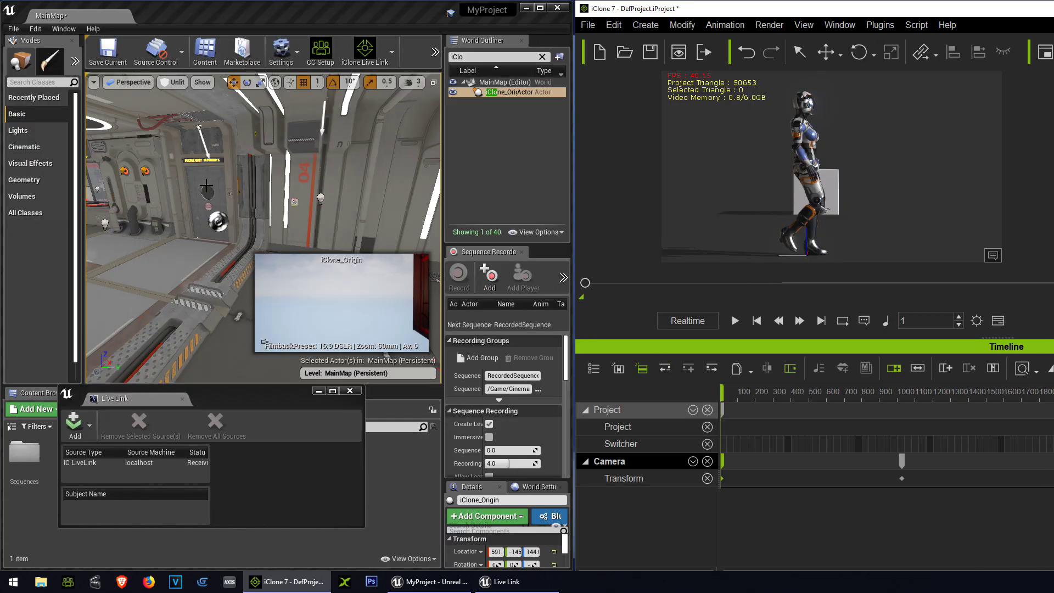
right_click_drag(206, 186, 349, 195)
left_click(349, 194)
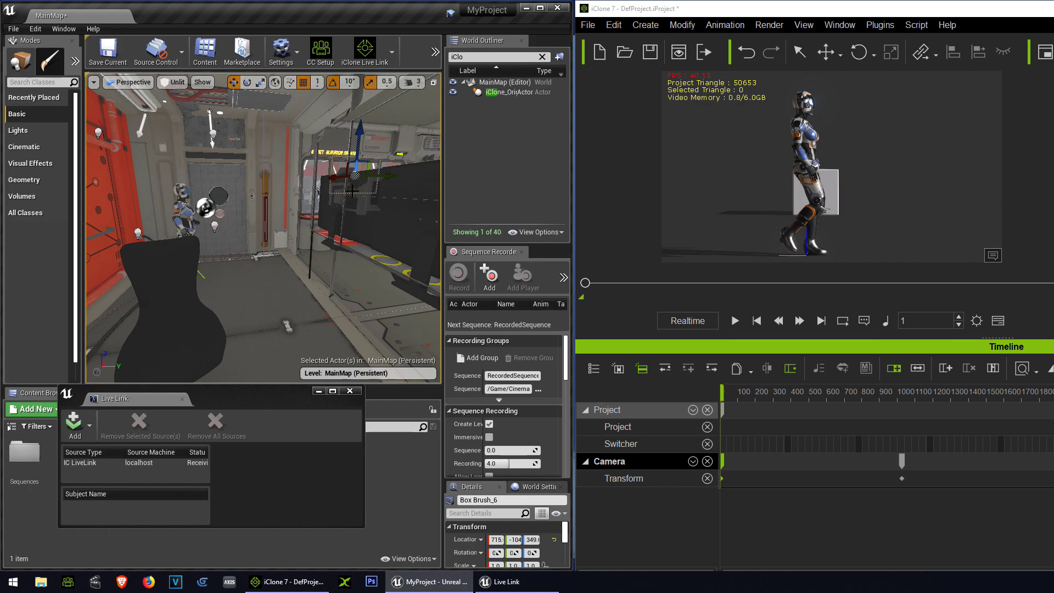
key("alt+4")
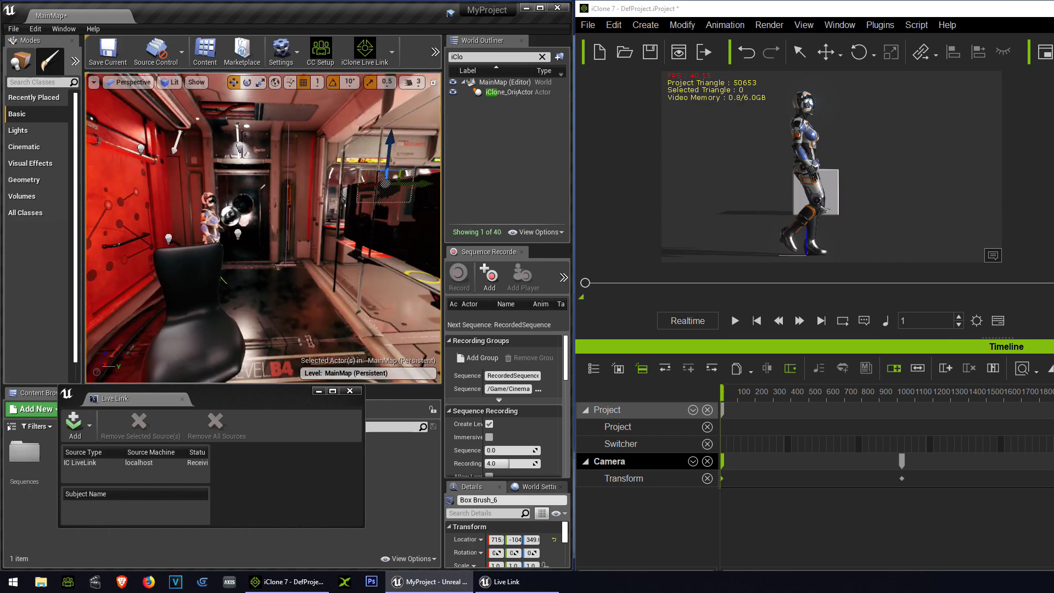
key("Up")
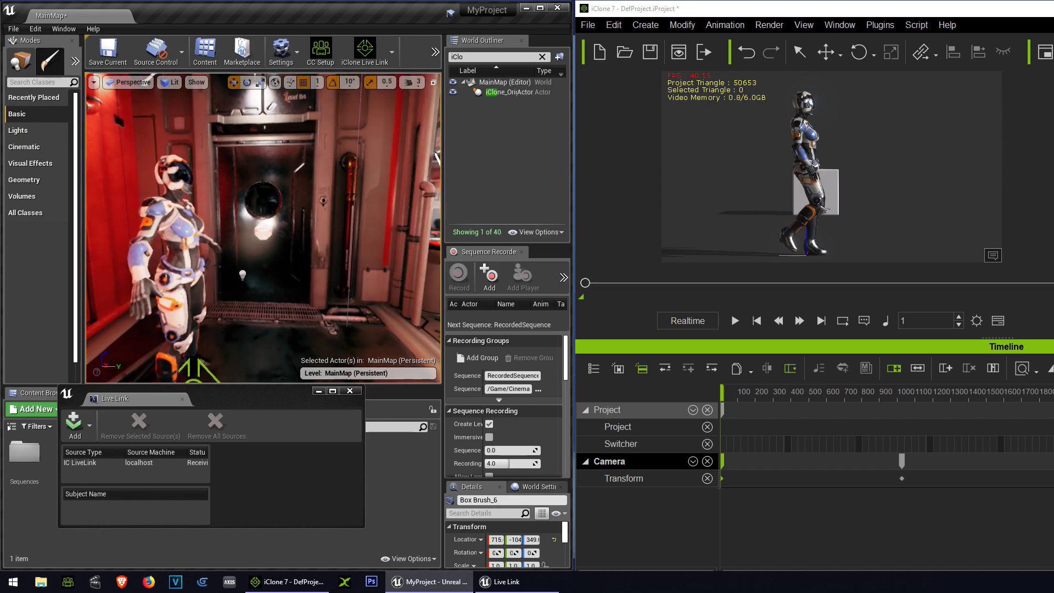
key("Down")
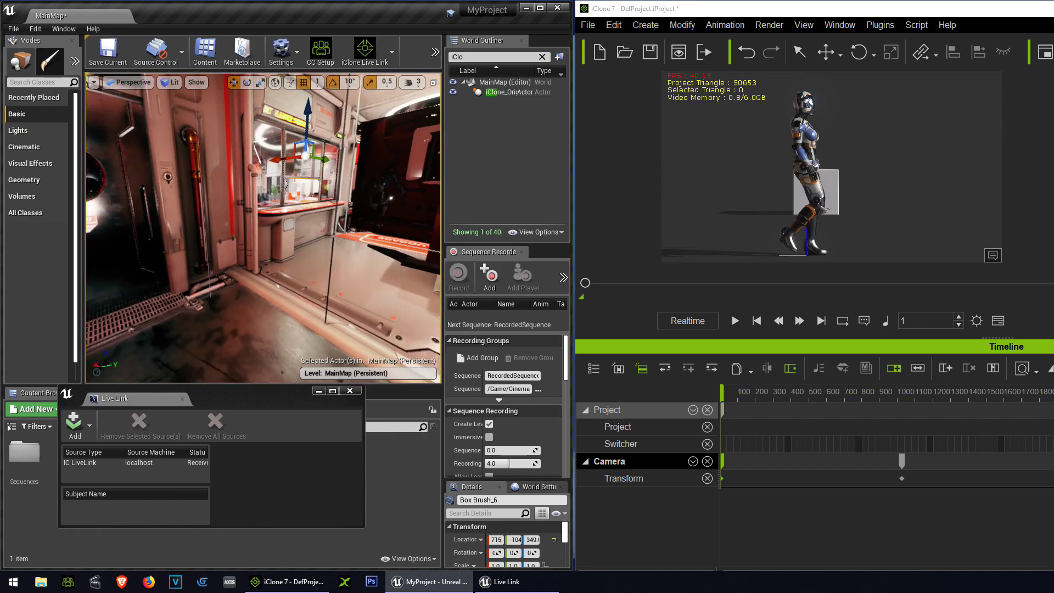
key("Left")
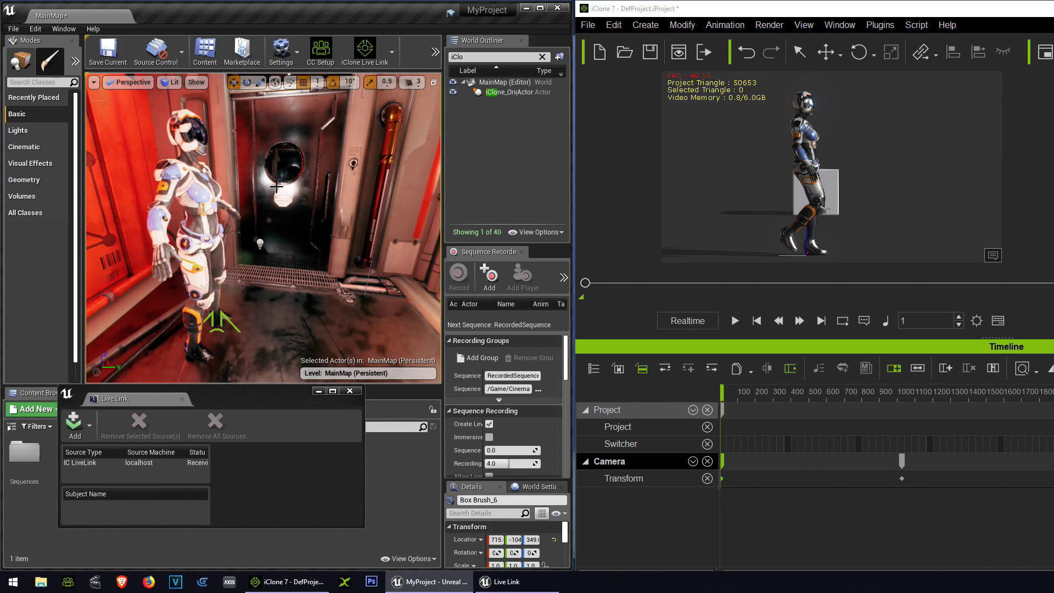
left_click(175, 84)
left_click(190, 117)
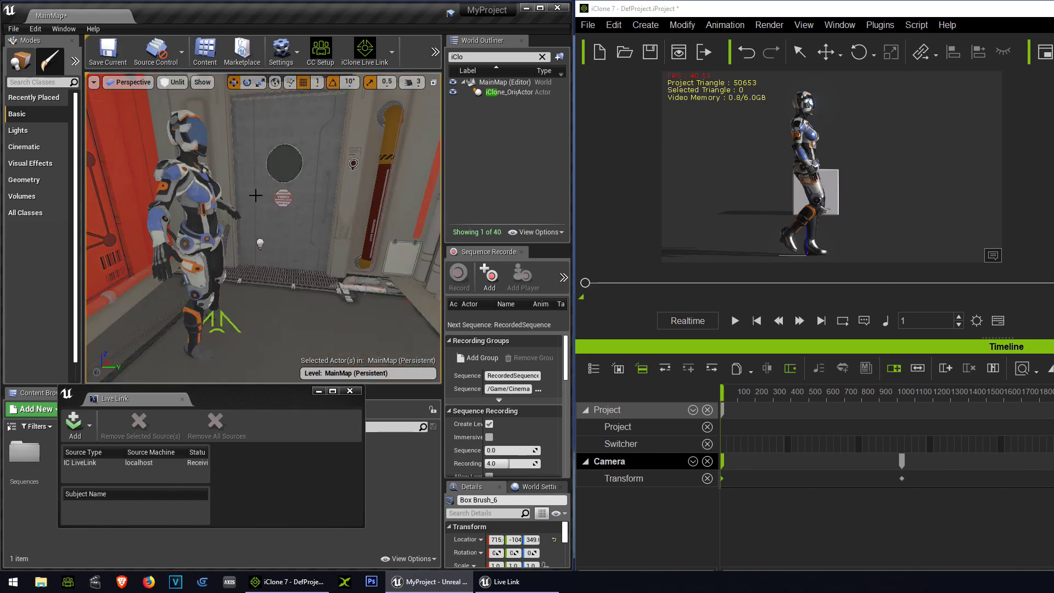
right_click_drag(258, 196, 257, 195)
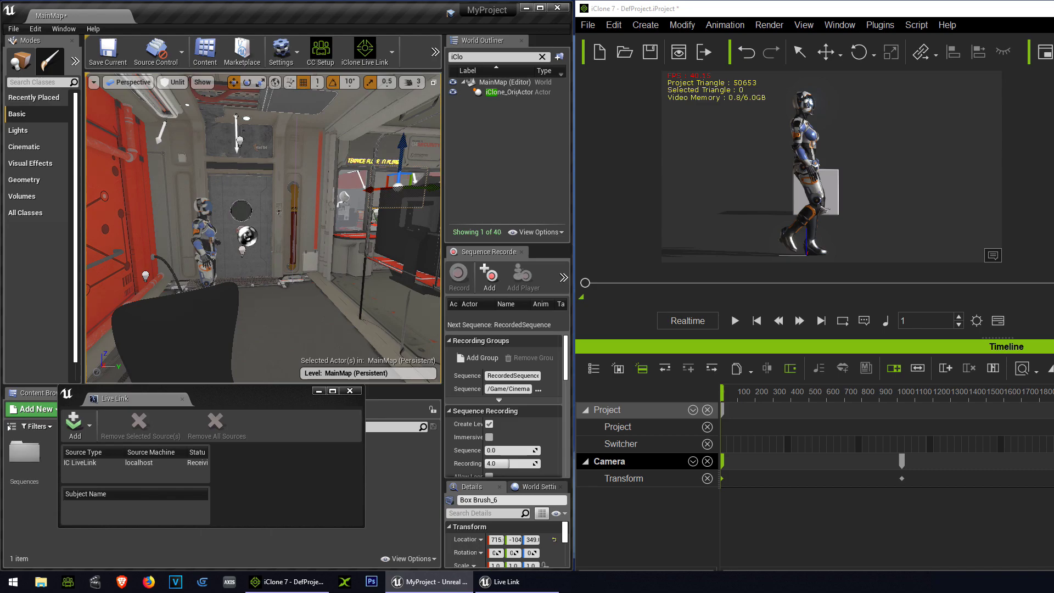
right_click_drag(216, 331, 217, 331)
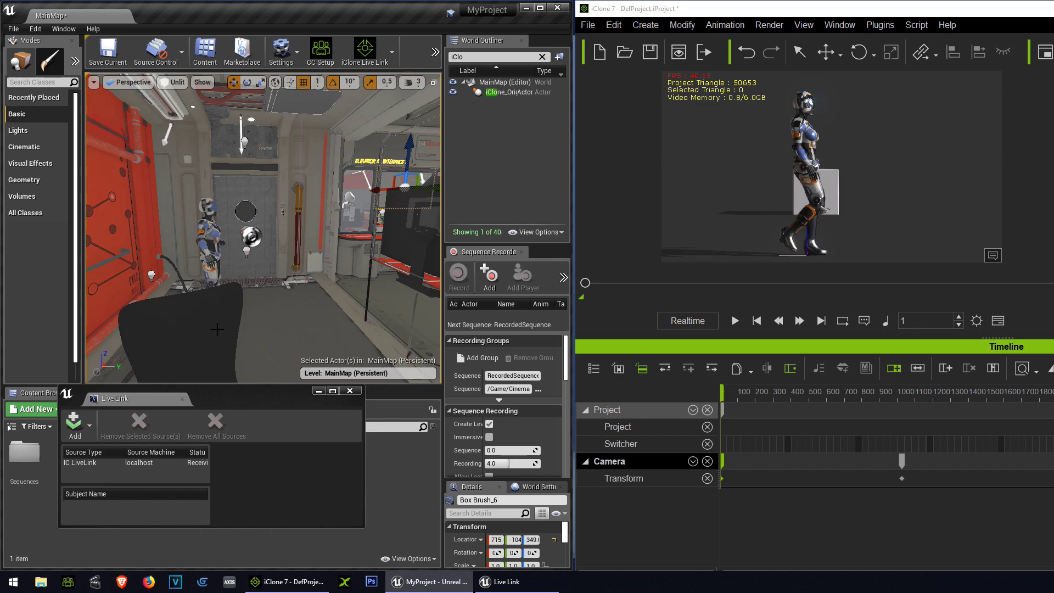
left_click(217, 331)
In the Unreal Live Link plugin, choose EditorActiveCamera and activate the link.
right_click_drag(217, 331, 217, 331)
left_click(877, 27)
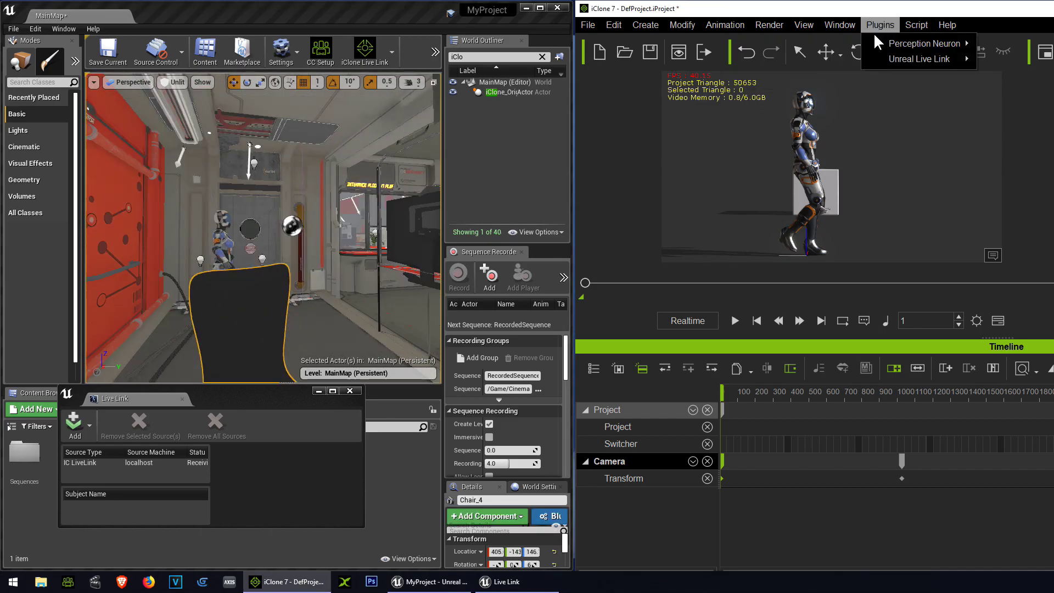
mouse_move(892, 57)
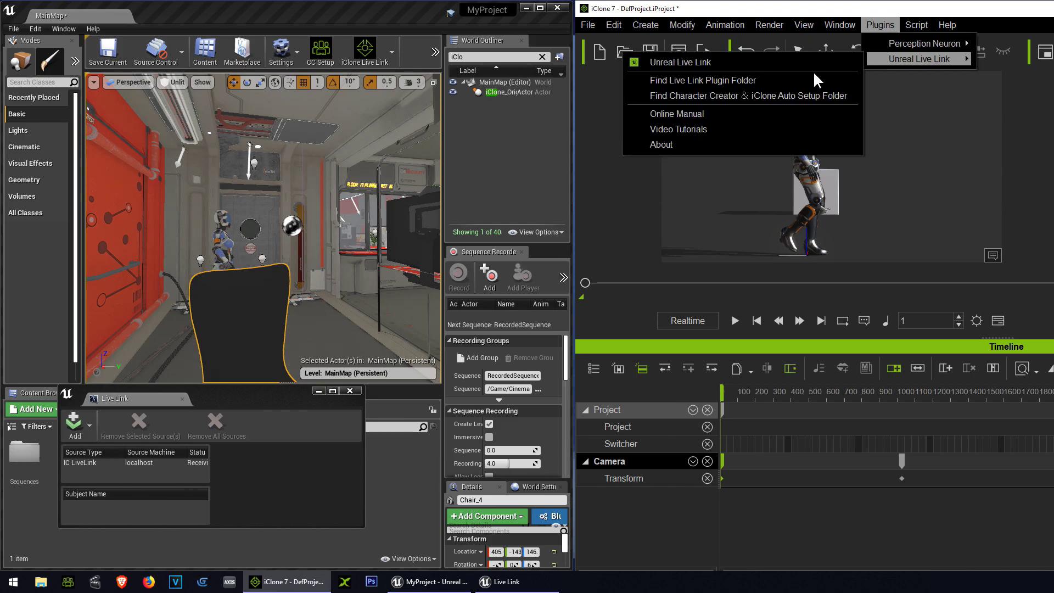
left_click(788, 64)
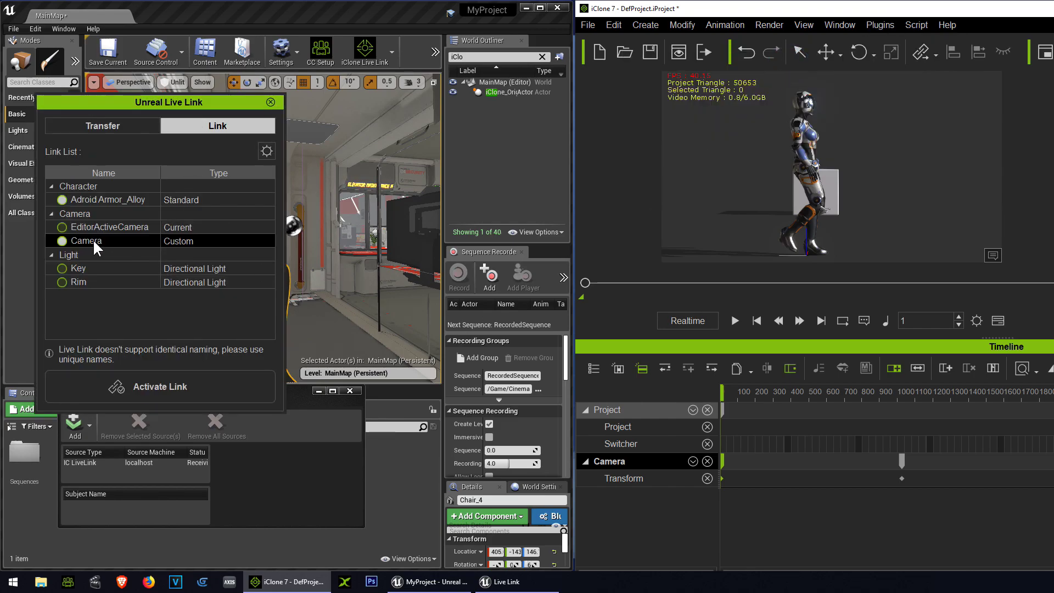
left_click(59, 228)
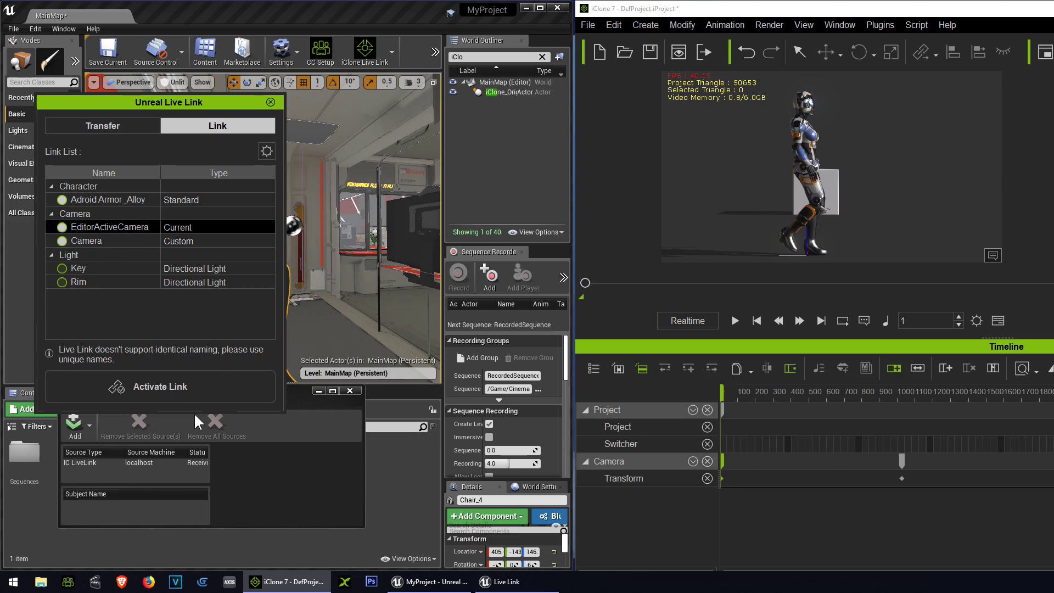
left_click(184, 388)
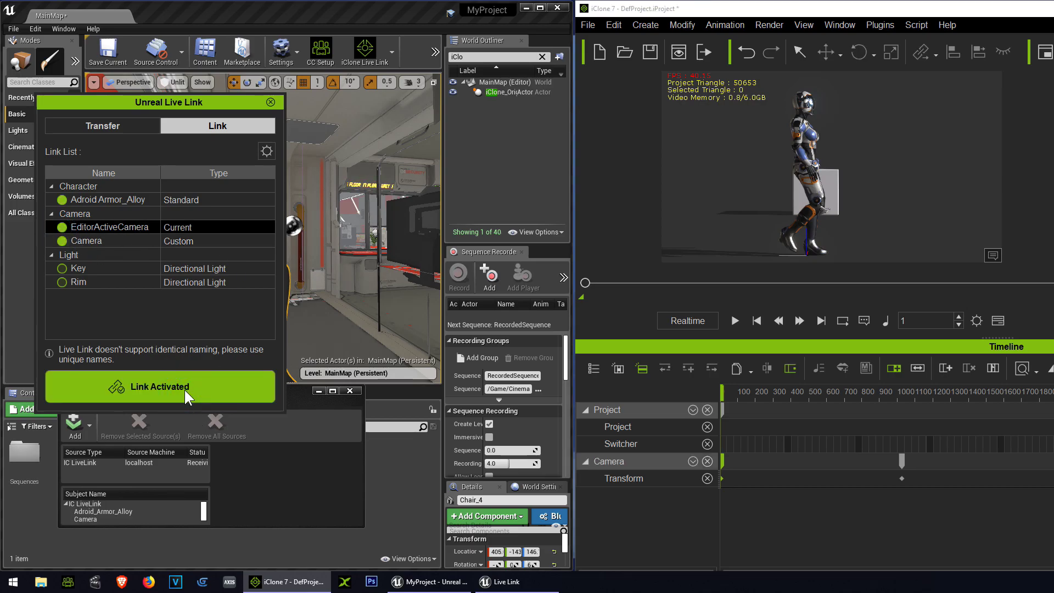
Move the Live Link panel off the Unreal view and play then stop the animation to stream it.
left_click_drag(215, 111, 1051, 307)
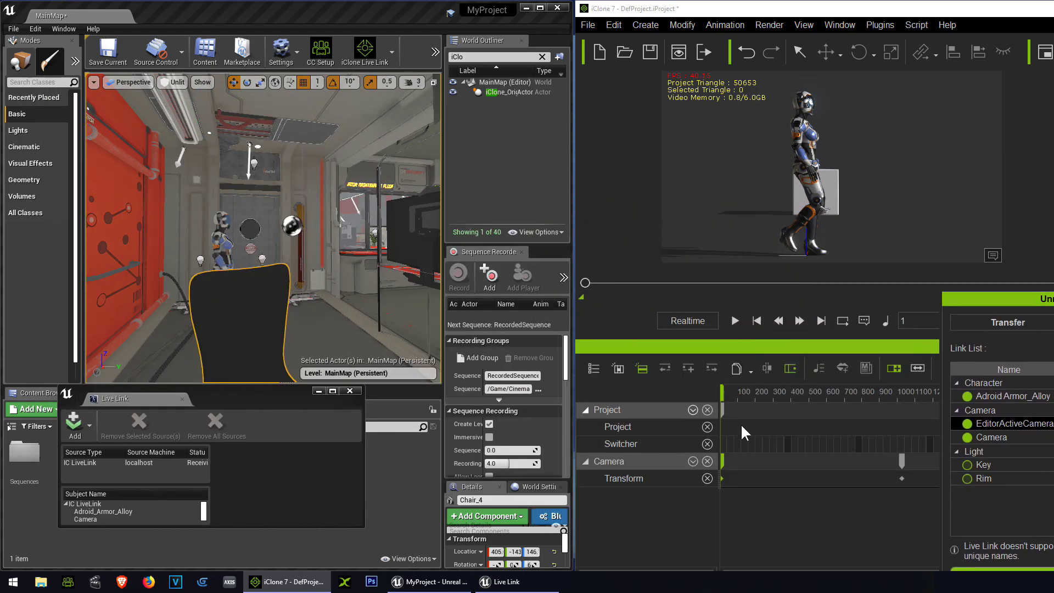
left_click(734, 321)
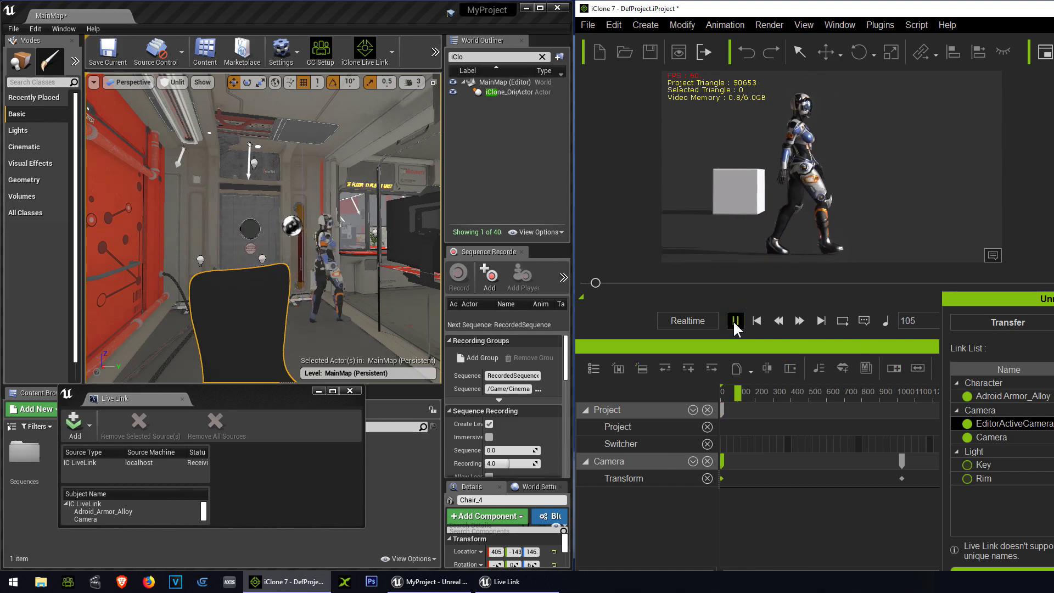
left_click(733, 321)
left_click(133, 83)
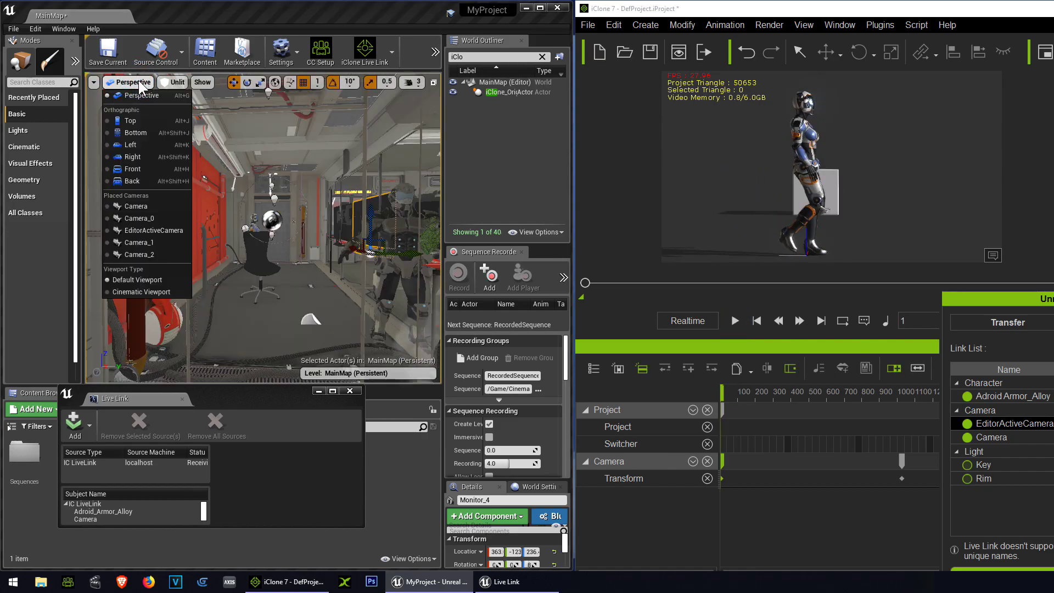
Look through EditorActiveCamera in Unreal, play the walk to drive it, then rewind iClone to frame 1.
left_click(154, 230)
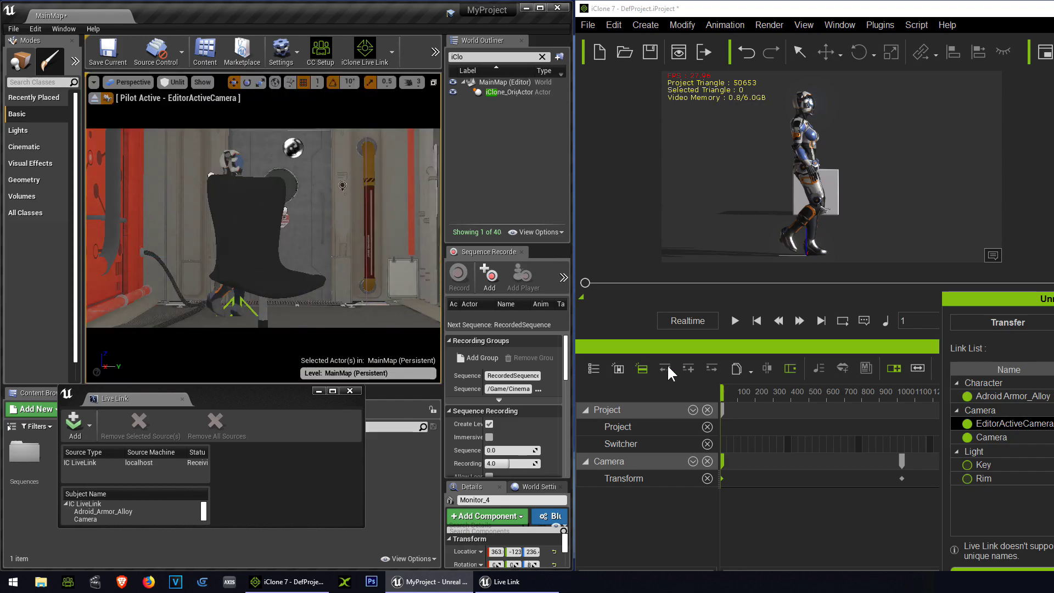
left_click(734, 320)
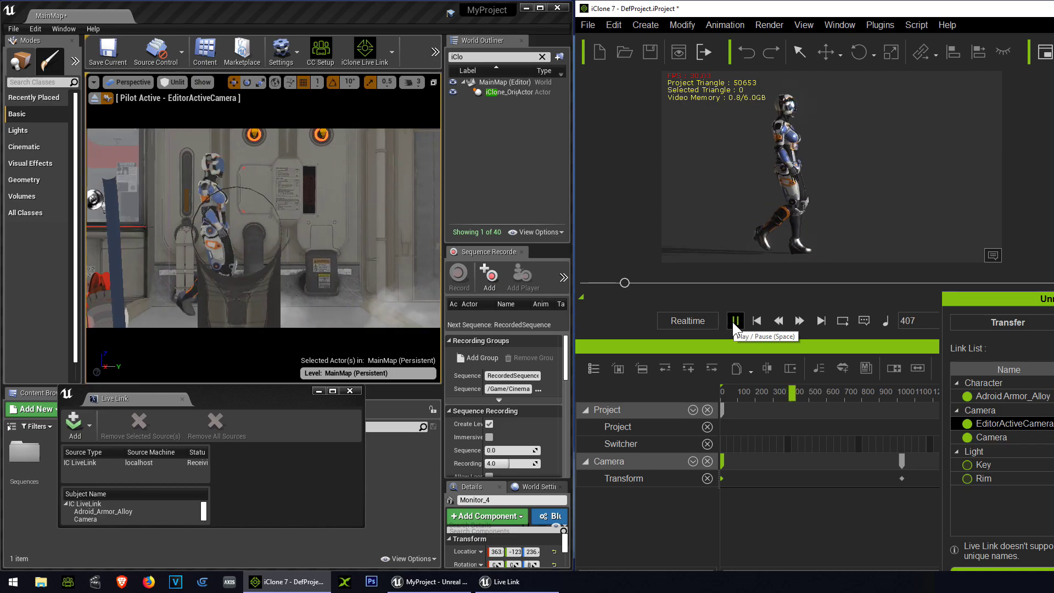
left_click(735, 321)
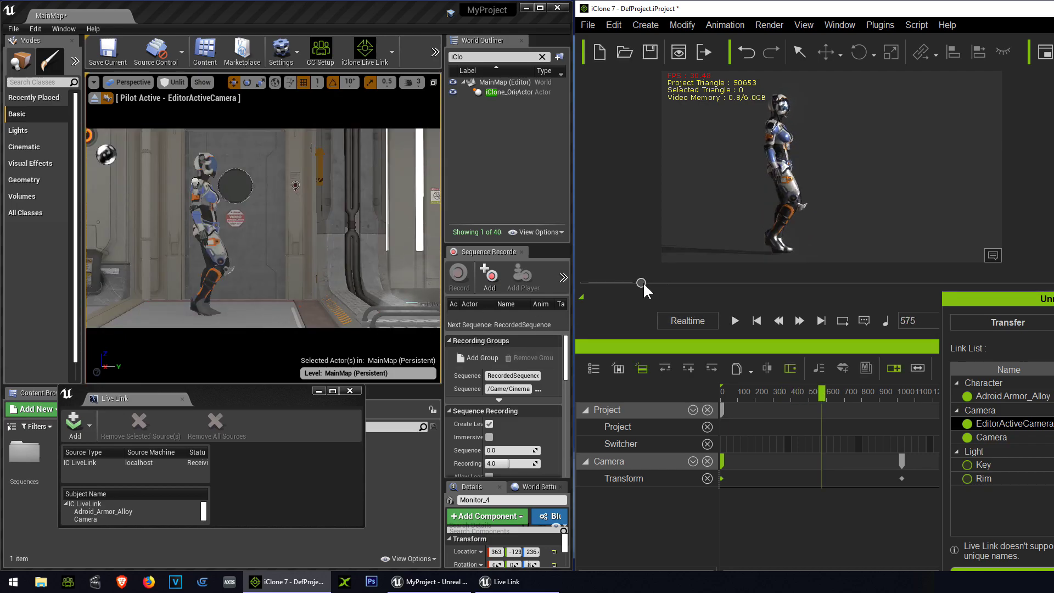
left_click_drag(641, 283, 568, 288)
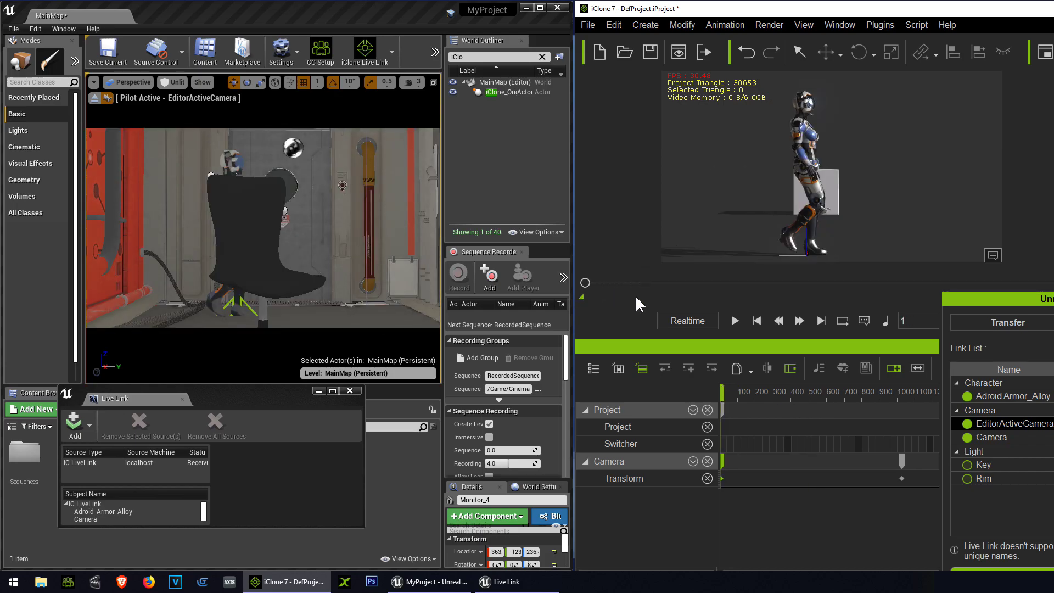
Switch playback to By Frame, play and stop the walk, and maximize the Unreal editor.
left_click(686, 324)
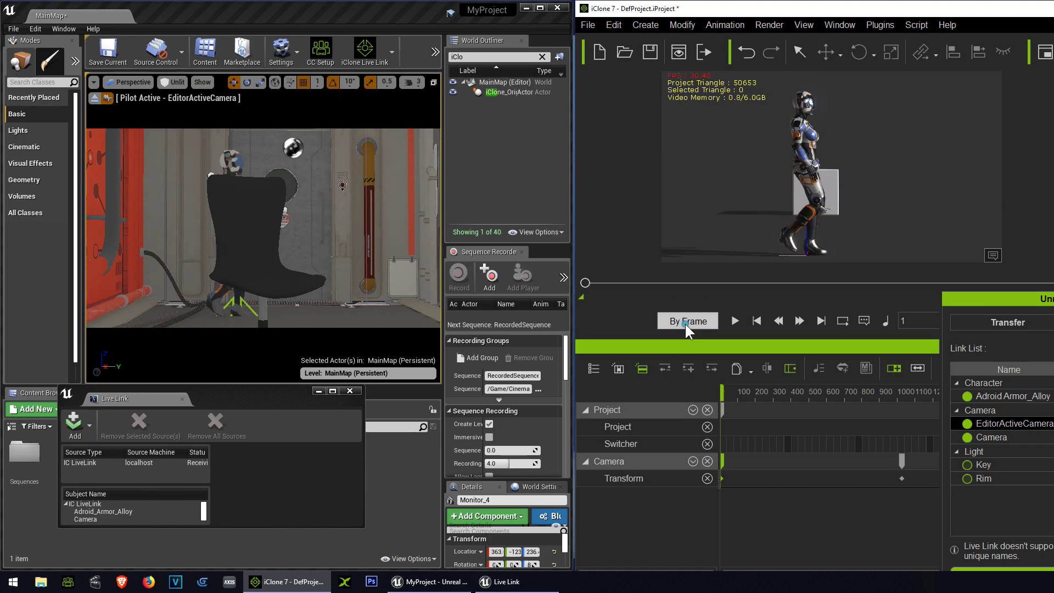
left_click(734, 322)
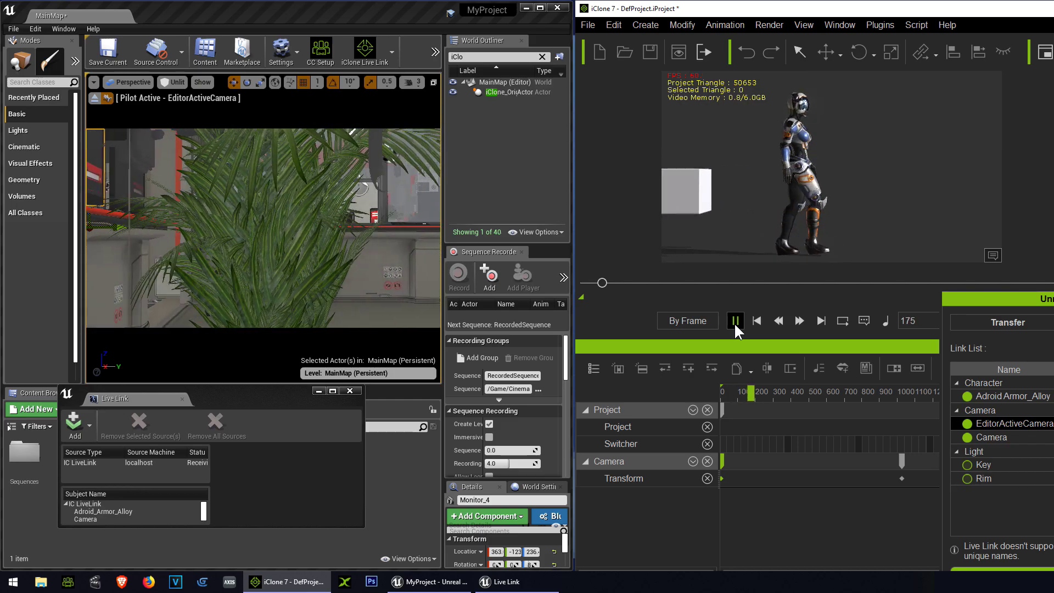
left_click(733, 321)
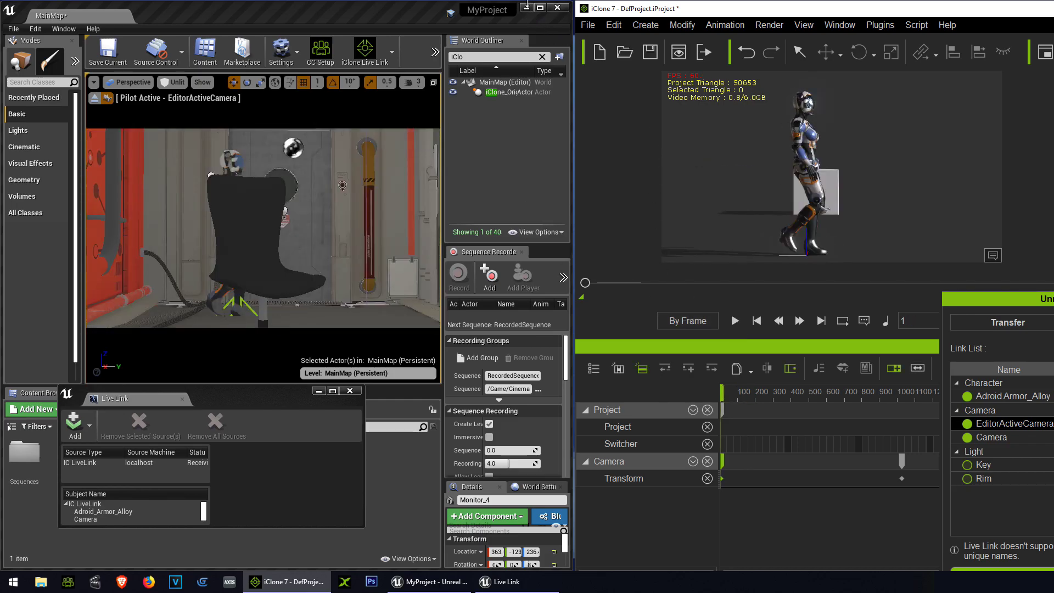
left_click(540, 8)
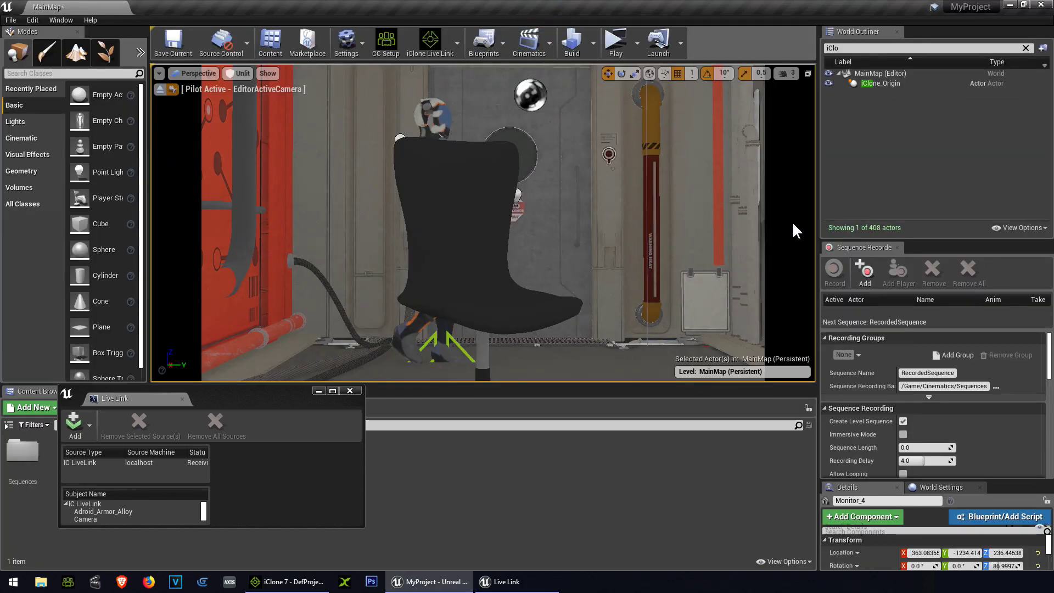
Clear the Outliner filter and enlarge the actor and Sequence Recorder lists.
left_click(840, 48)
key("BackSpace")
left_click_drag(916, 240, 916, 135)
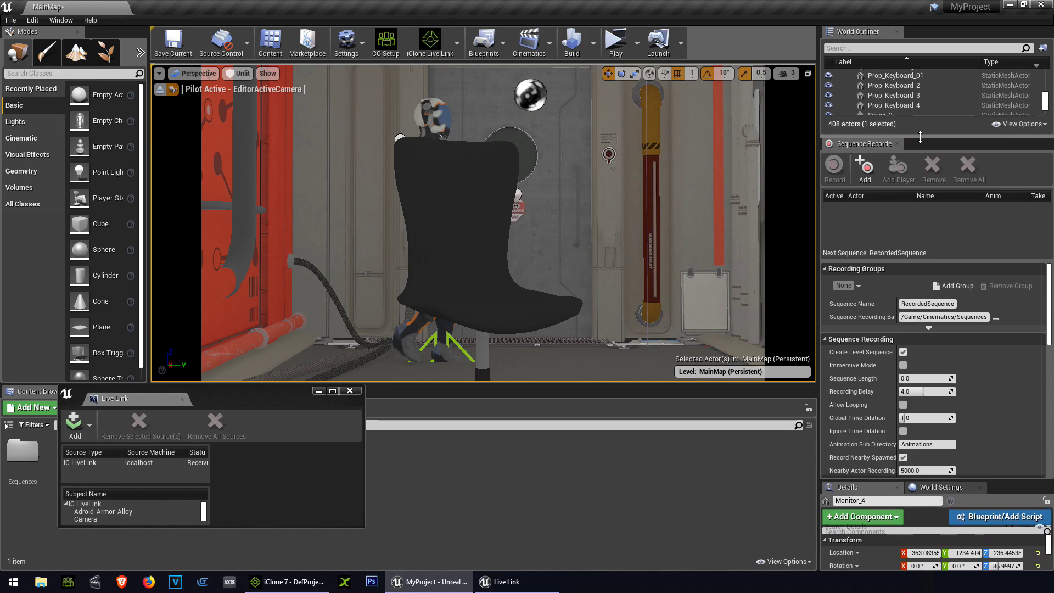
left_click_drag(916, 261, 922, 321)
left_click_drag(922, 135, 922, 184)
Add iClone_Origin and Adroid_Armor_Alloy to the Sequence Recorder.
left_click(881, 103)
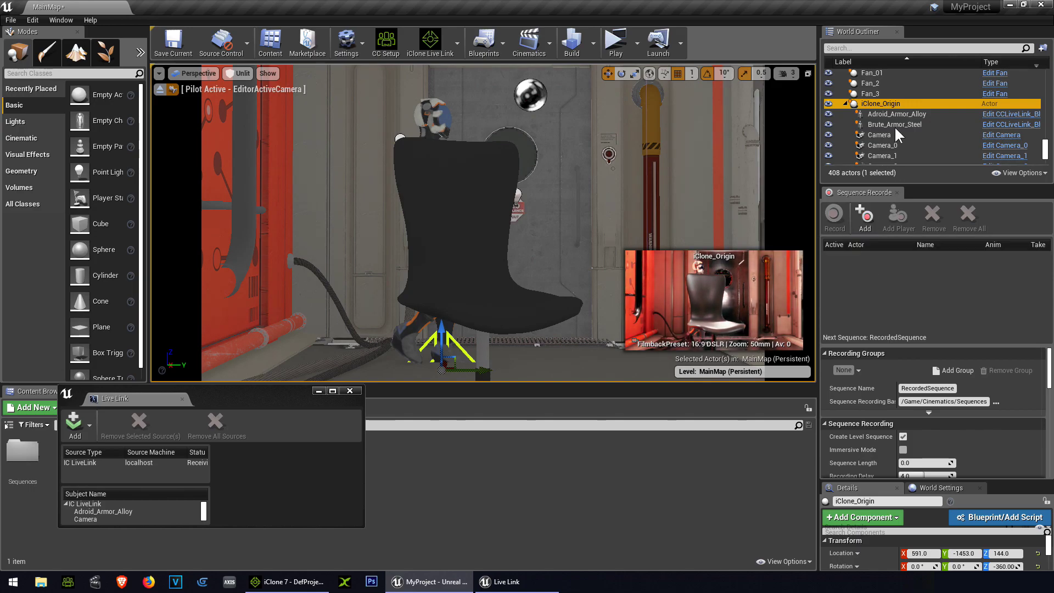
left_click(865, 217)
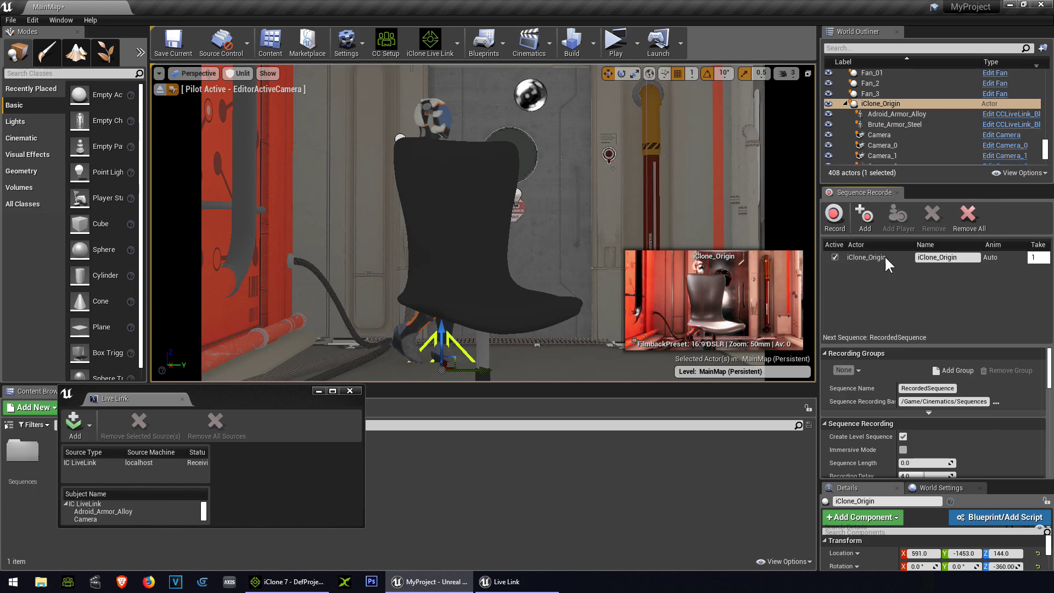
left_click(891, 114)
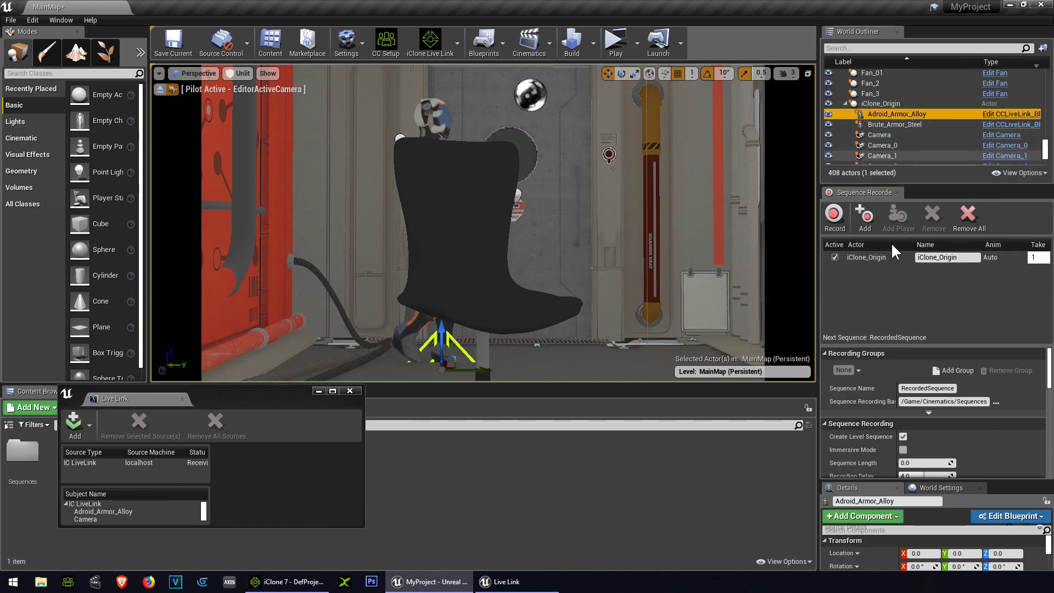
left_click(869, 222)
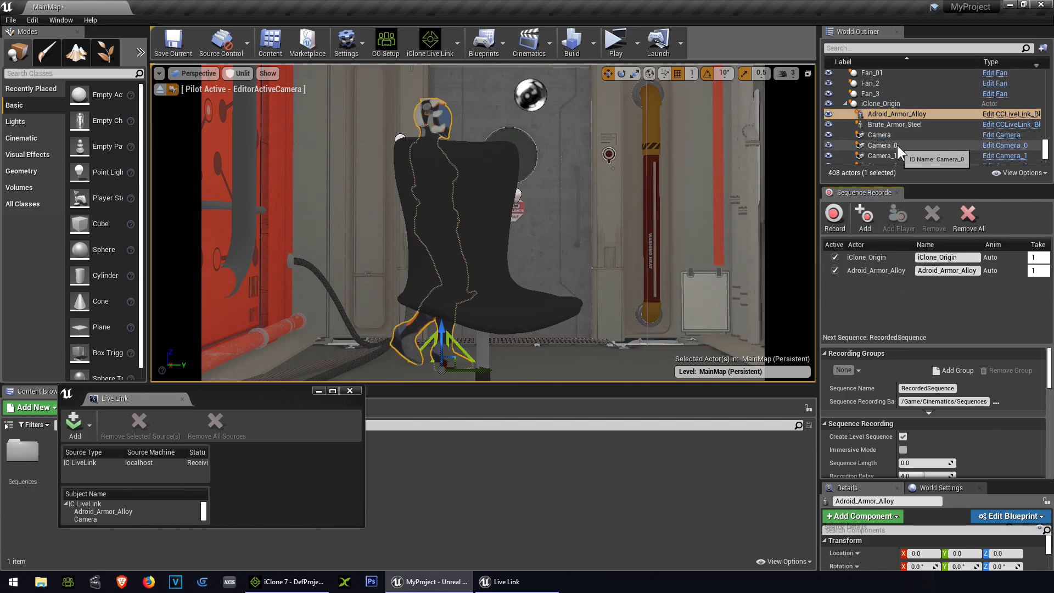
Add Camera and EditorActiveCamera to the Sequence Recorder.
left_click(901, 154)
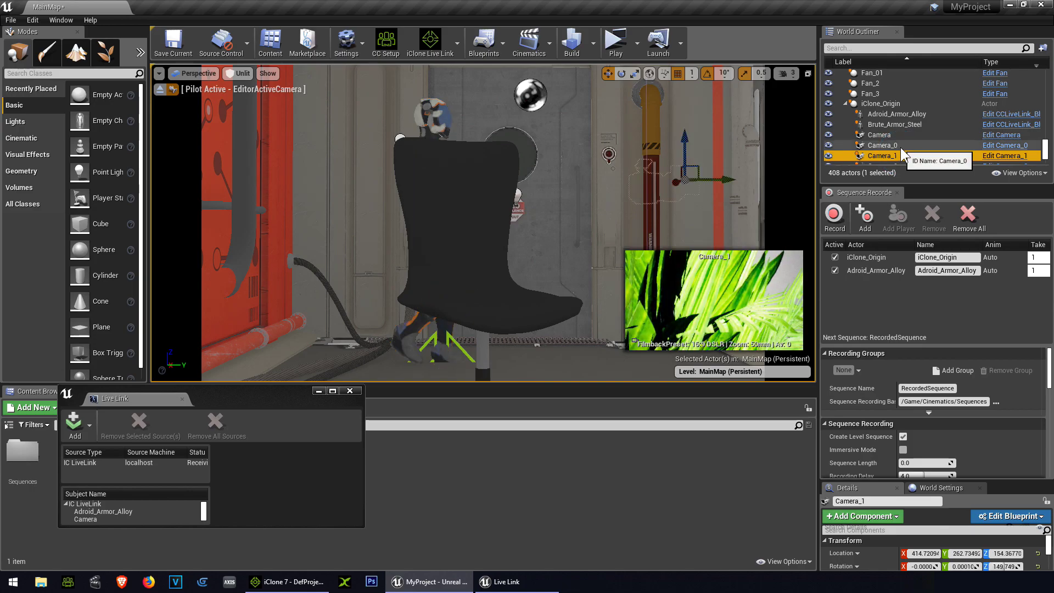
left_click(889, 136)
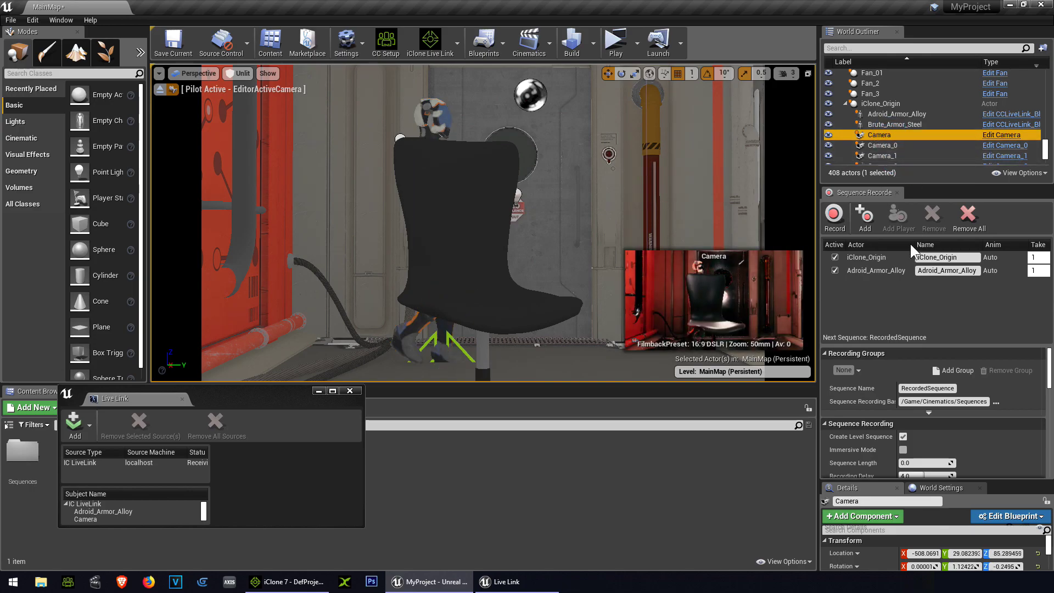
left_click(861, 216)
scroll(904, 133, "down", 2)
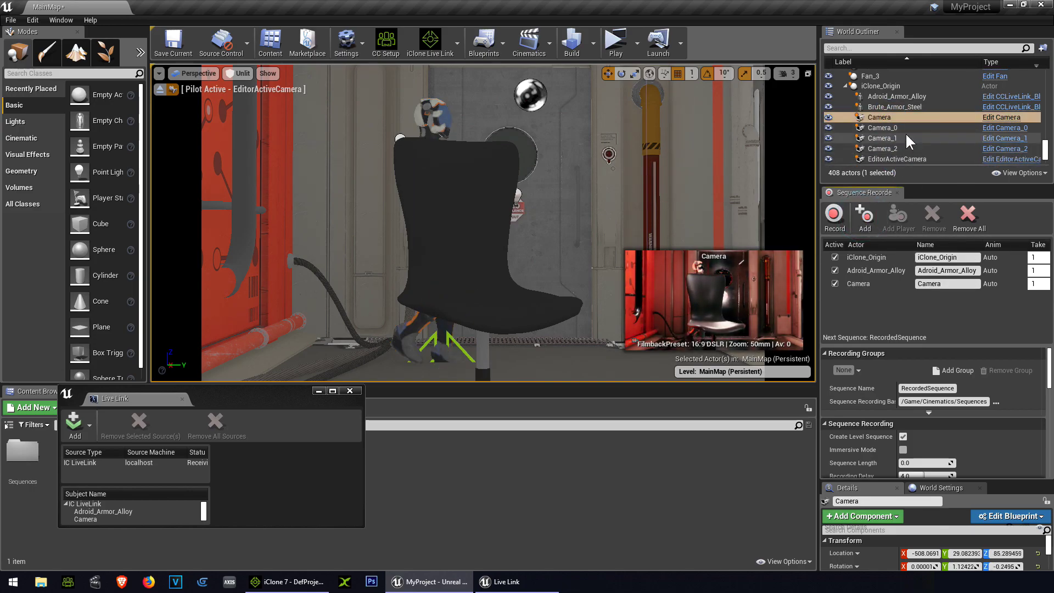
left_click(913, 159)
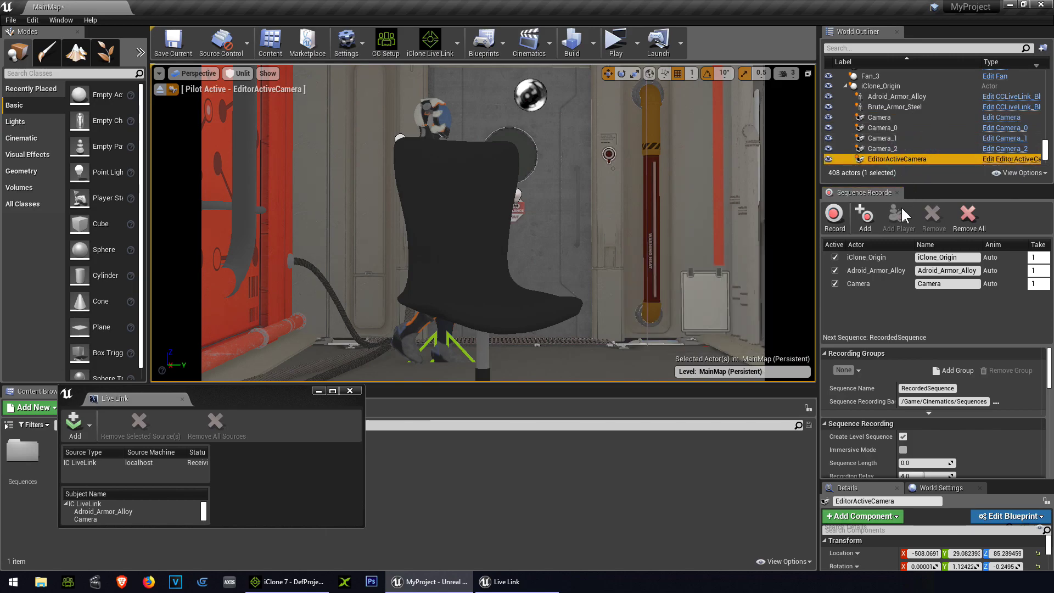
left_click(869, 224)
left_click(967, 217)
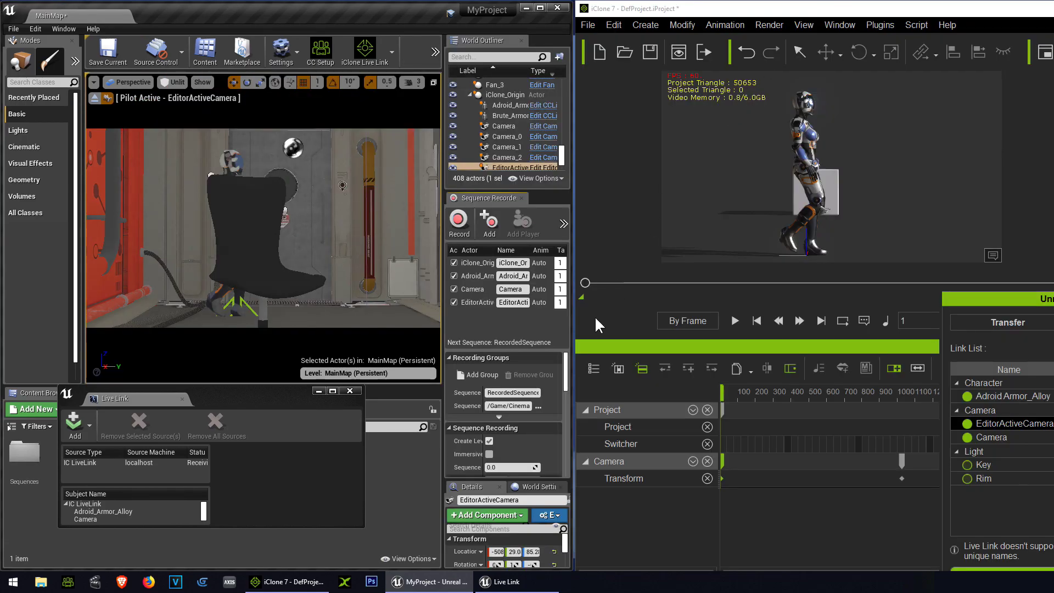
Record the iClone android walk and camera move as a take, then switch off the live link.
left_click(460, 229)
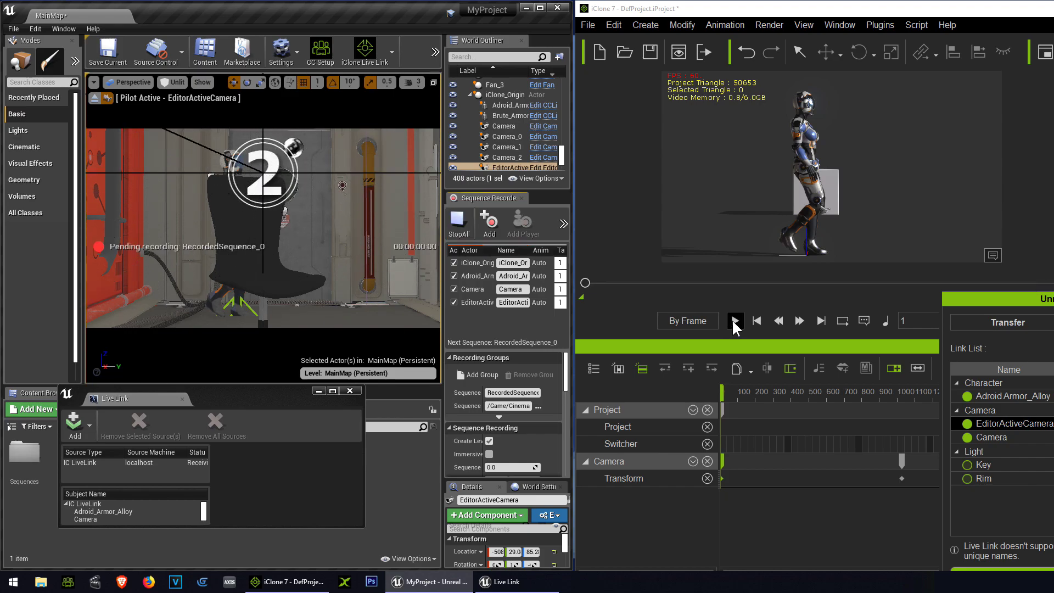
left_click(734, 322)
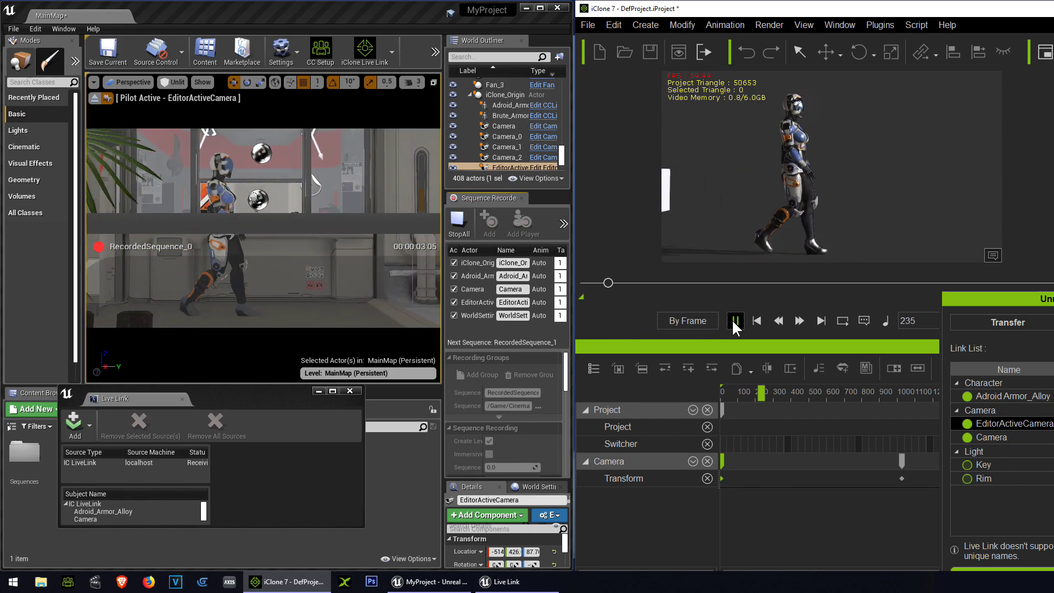
left_click(736, 322)
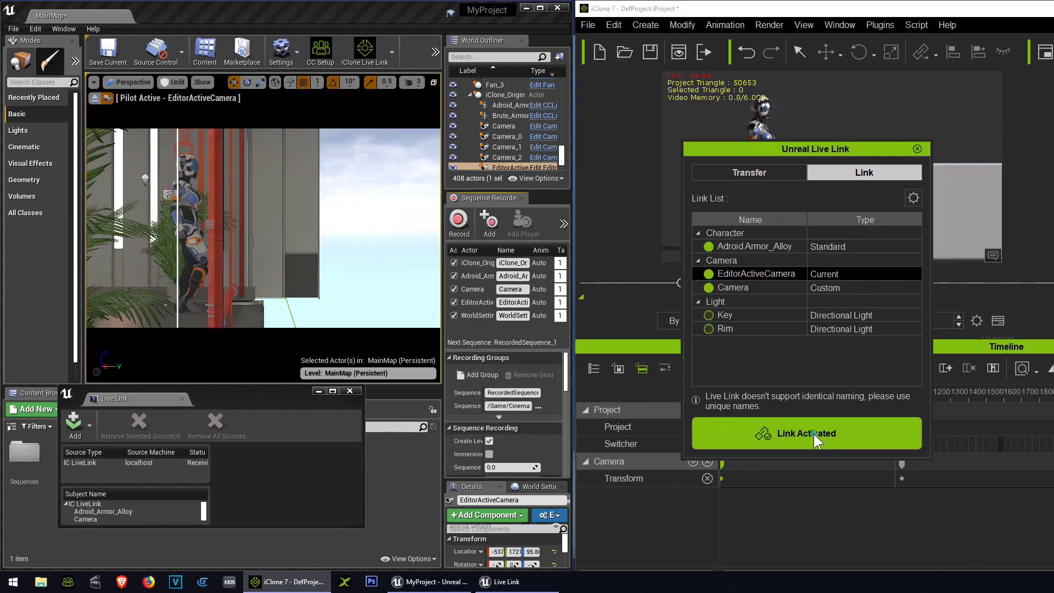
left_click(814, 439)
left_click(539, 8)
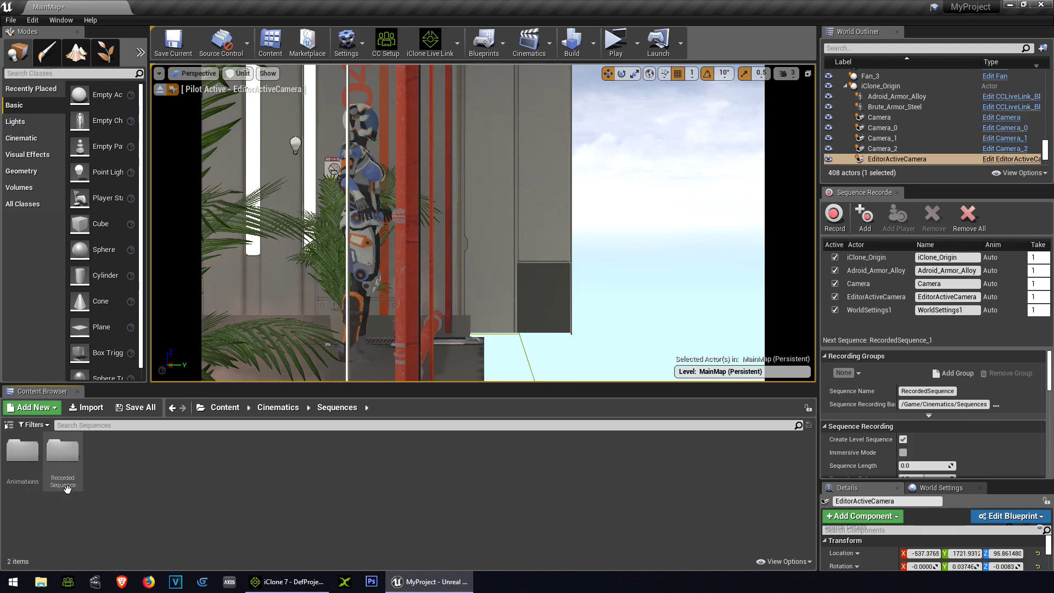
Open RecordedSequence_0 from the RecordedSequence folder in the Content Browser.
left_click(69, 466)
double_click(72, 465)
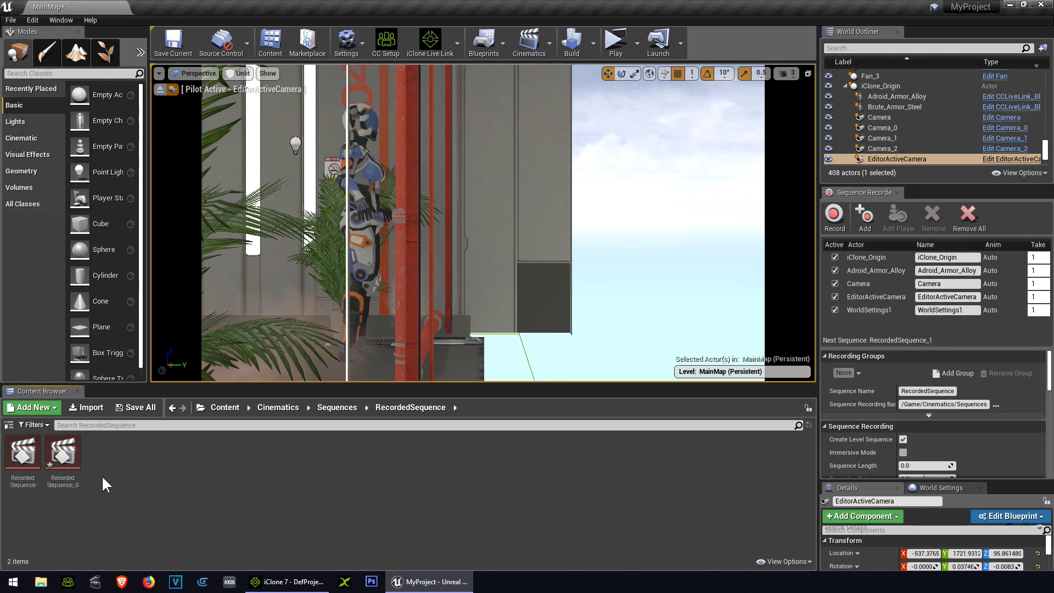
double_click(70, 462)
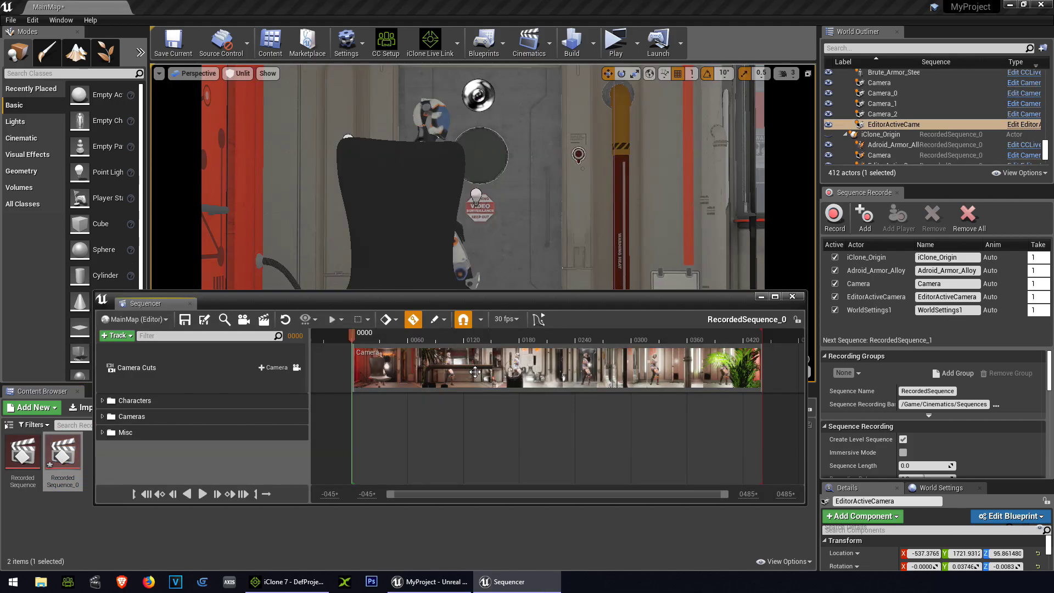
Play back the recorded walk, stop it, and check the sequence's 30 fps display rate.
key("space")
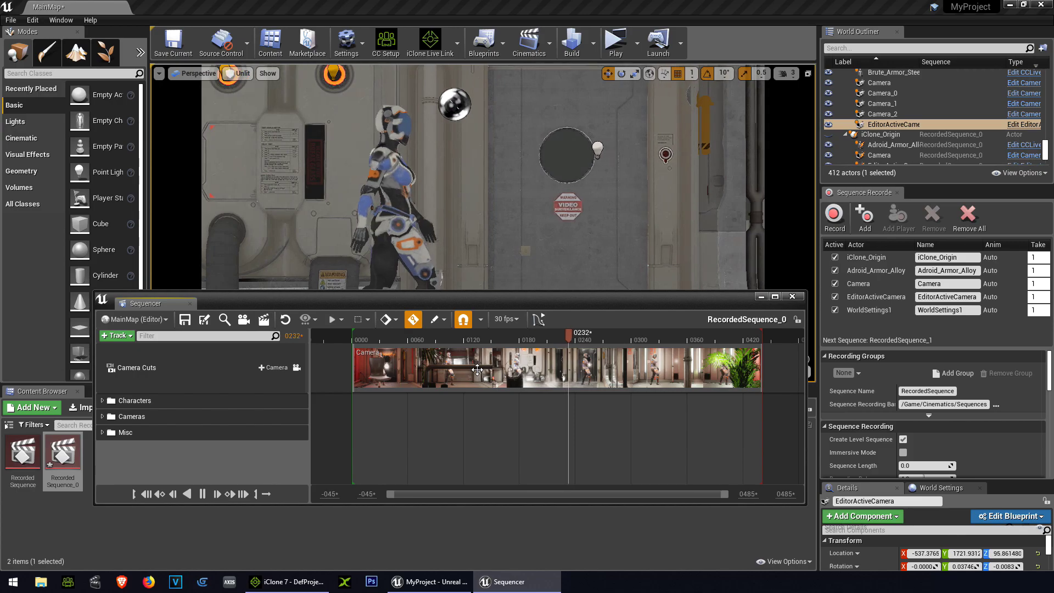
key("space")
left_click(506, 319)
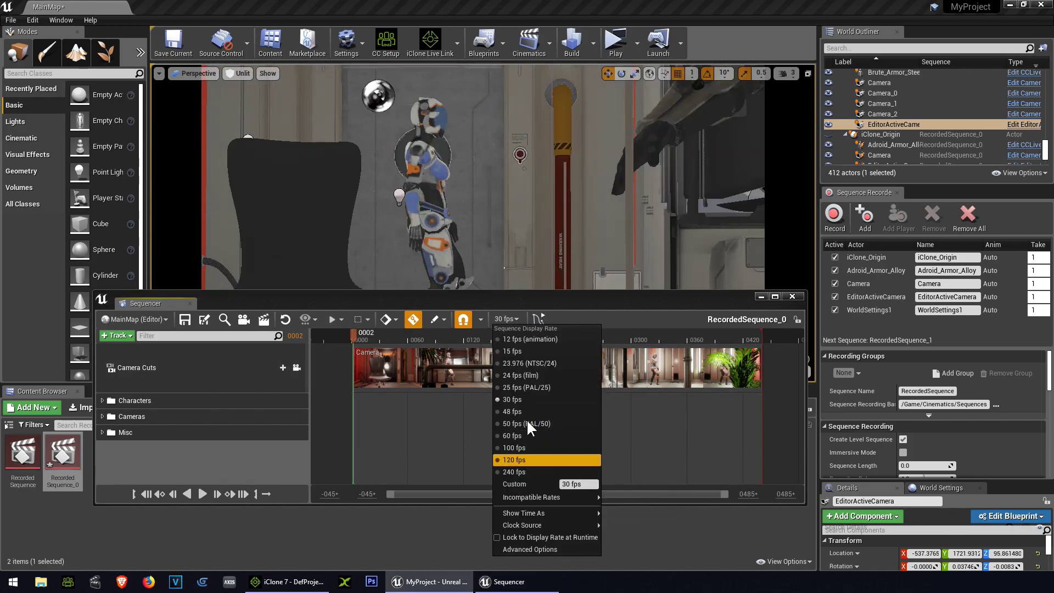
left_click(397, 372)
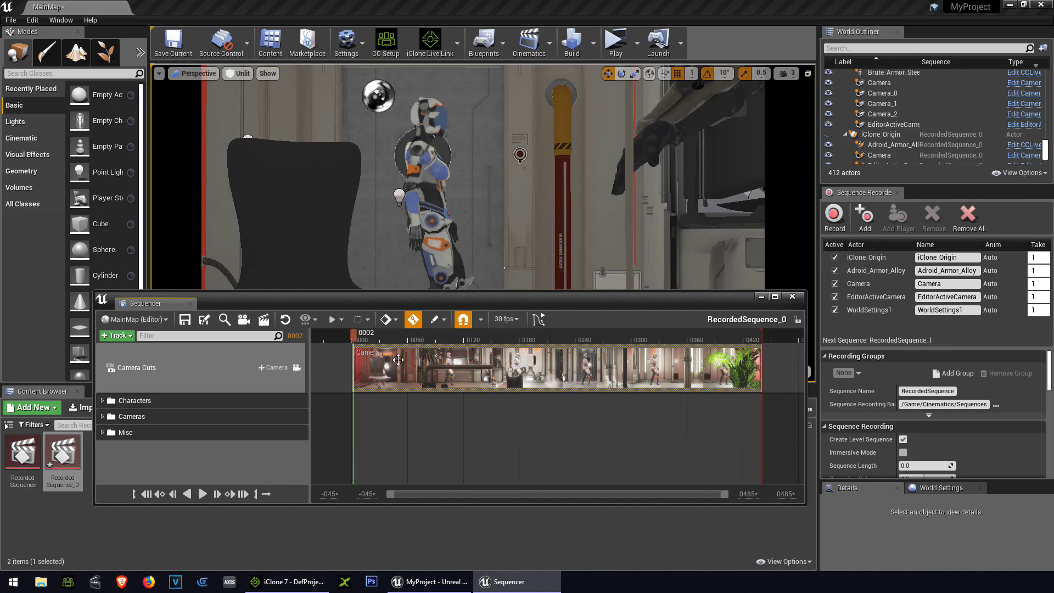
Set the Sequencer movie render frame rate to 60 fps.
left_click(265, 320)
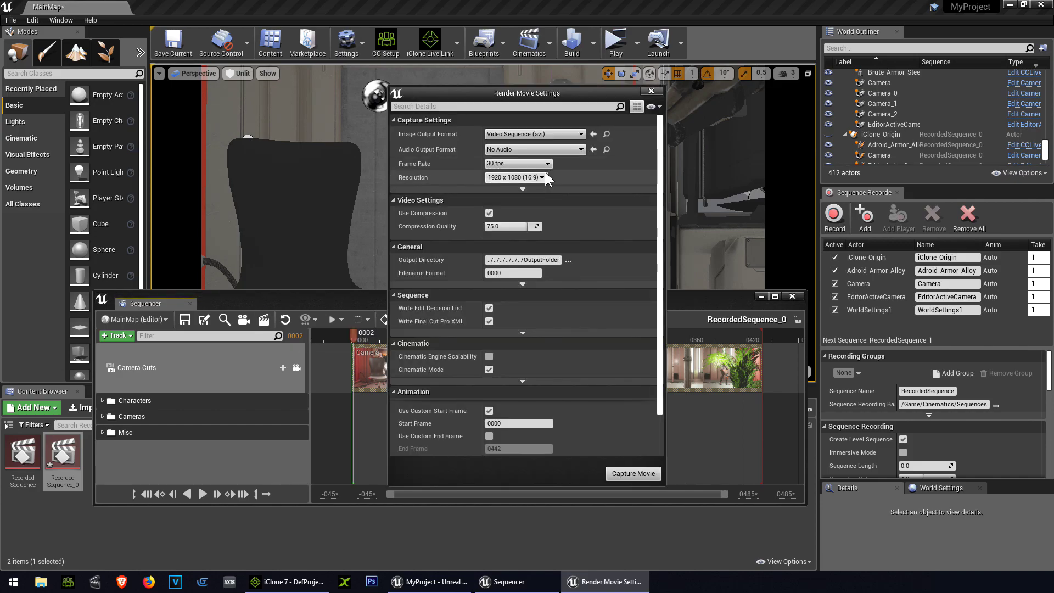
left_click(545, 161)
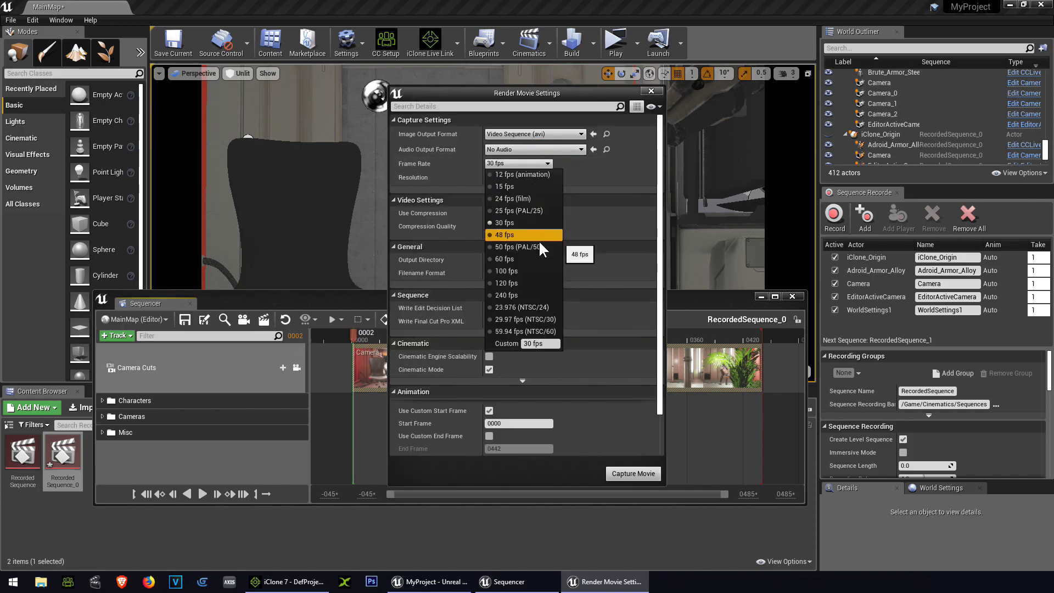
left_click(531, 258)
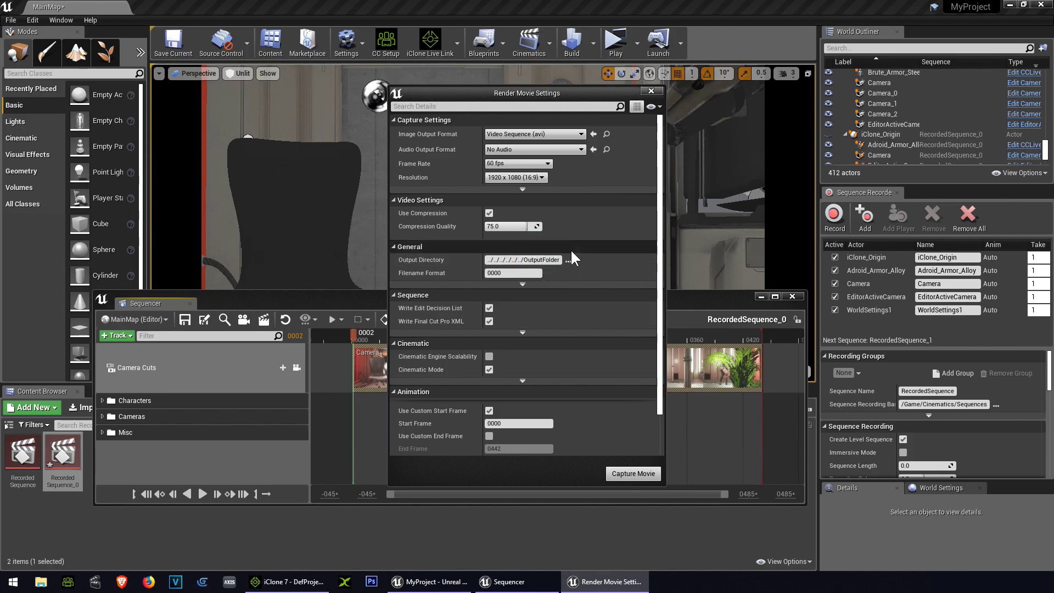
Start capturing the 1920 x 1080 AVI movie, saving the unsaved assets first.
left_click(541, 177)
scroll(576, 384, "down", 3)
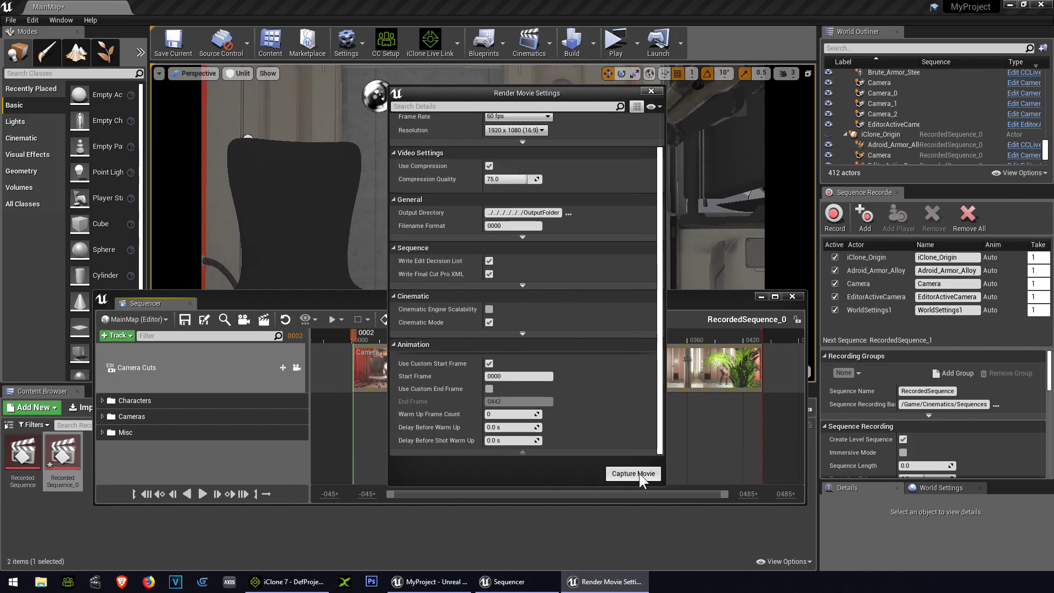
left_click(638, 472)
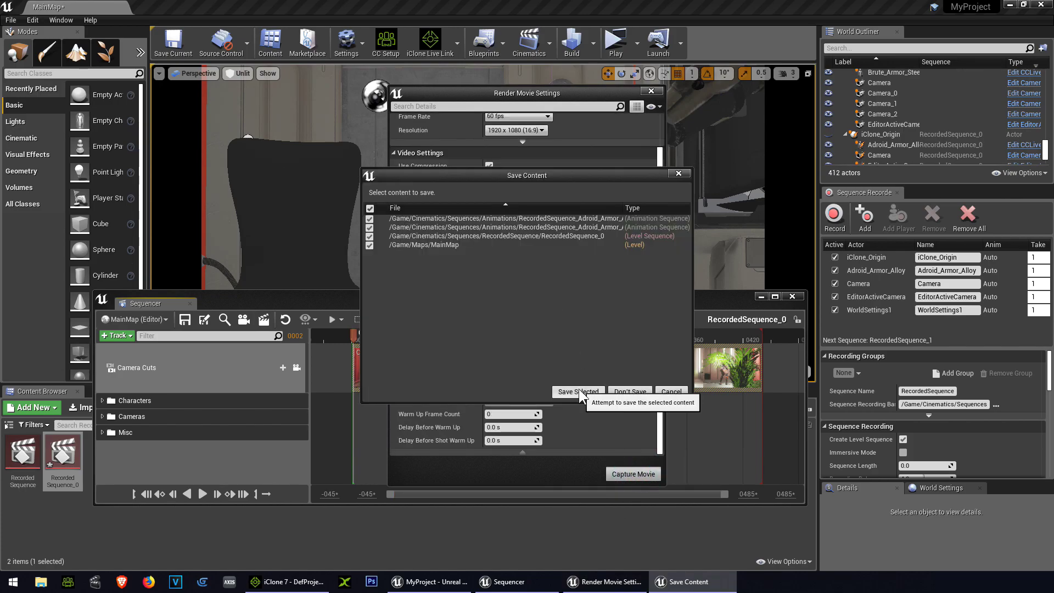
left_click(579, 390)
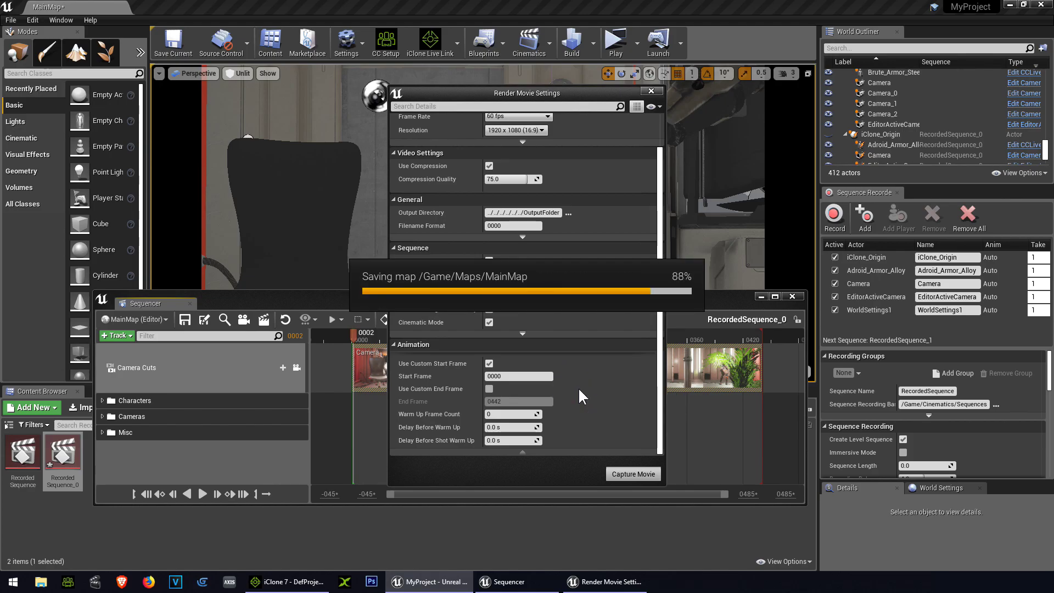